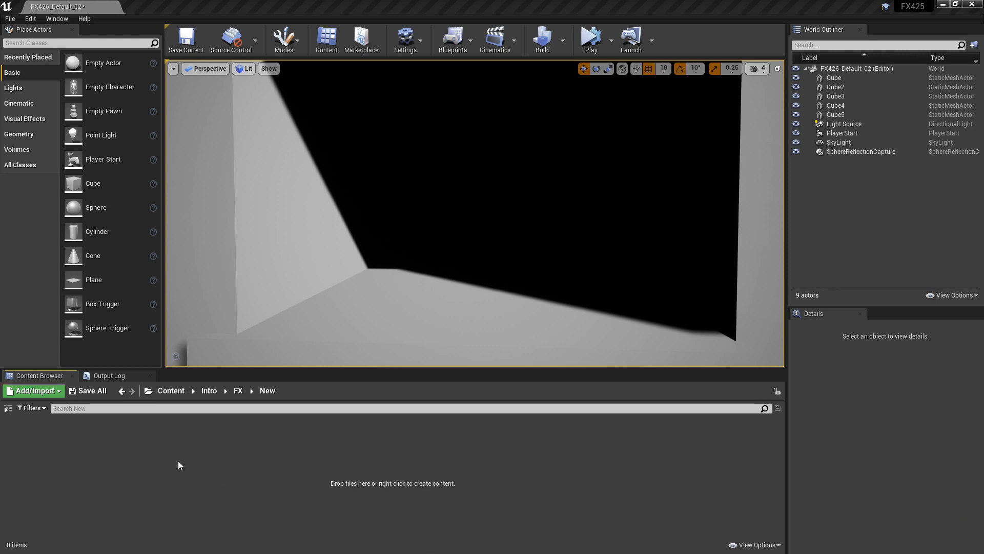
# Step: Create a Niagara emitter in the New folder from the Empty template and name it NE_Expo_01
pyautogui.rightClick(135, 464)
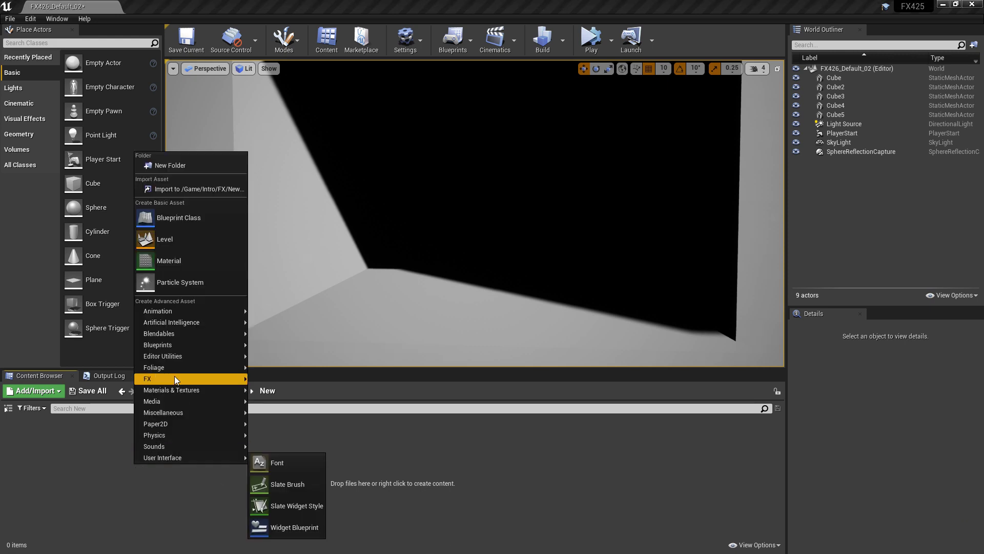
pyautogui.moveTo(174, 378)
pyautogui.click(350, 424)
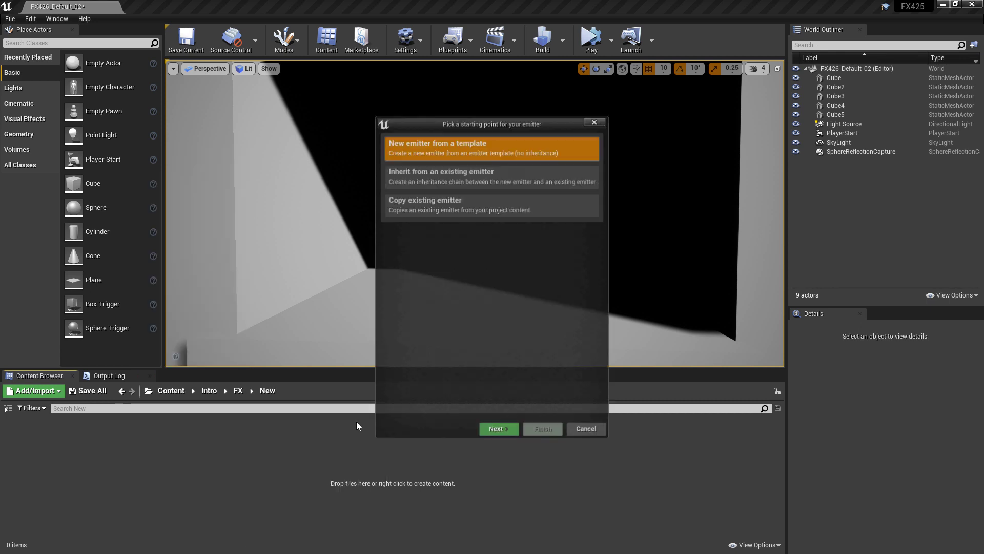
pyautogui.click(495, 430)
pyautogui.click(509, 323)
pyautogui.click(543, 430)
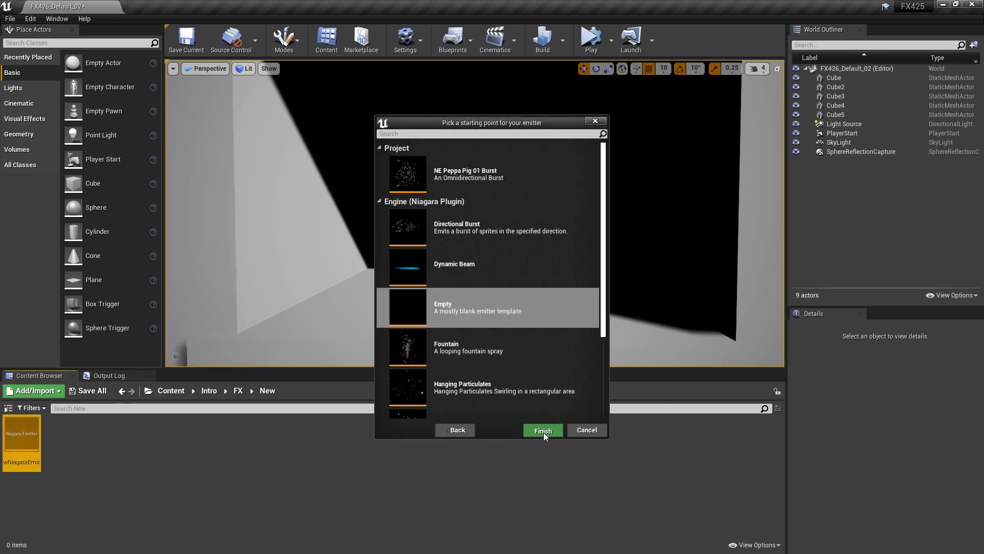
pyautogui.write('NE')
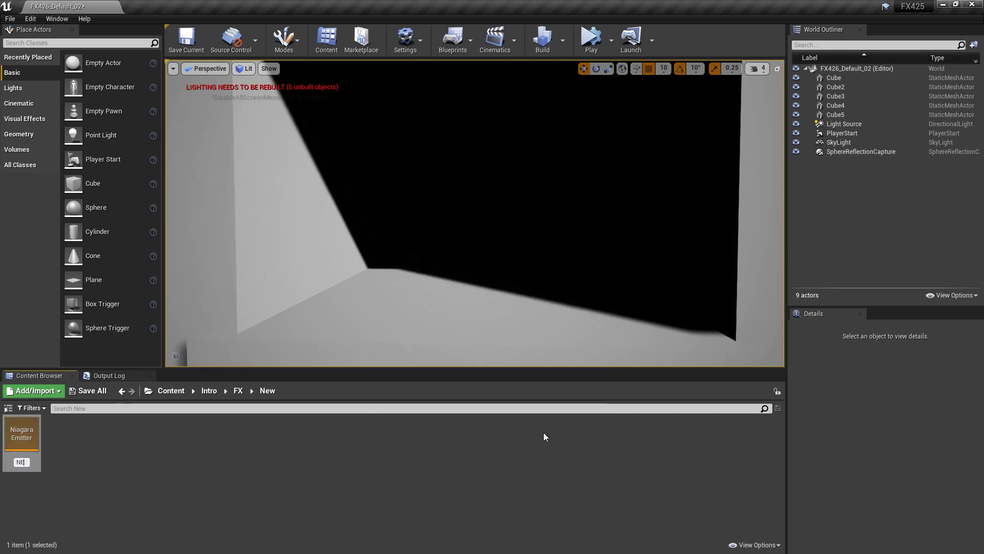
pyautogui.write('_Expo_01')
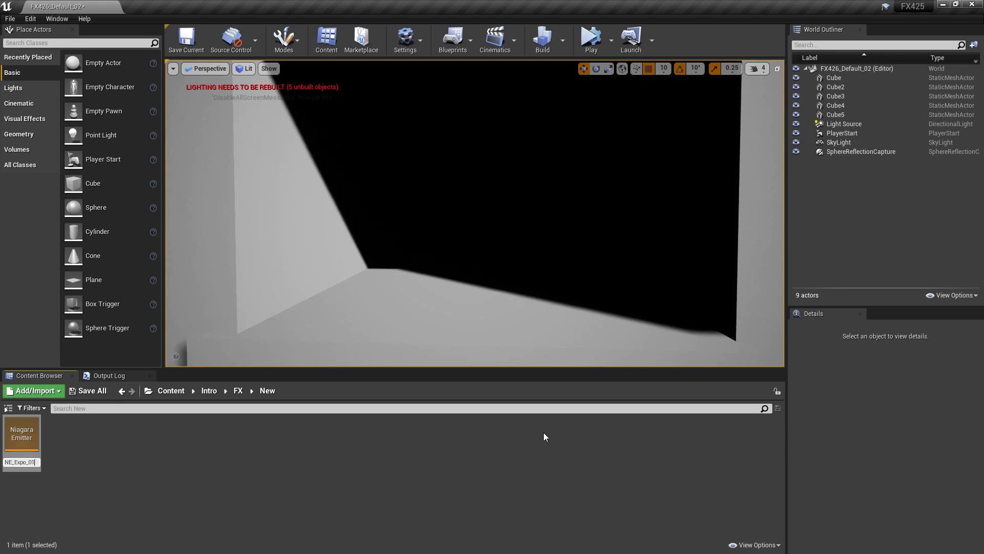
pyautogui.press('Return')
# Step: Open the NE_Expo_01 emitter and add a Spawn Rate module to Emitter Update with a SpawnRate of 0.3
pyautogui.doubleClick(30, 419)
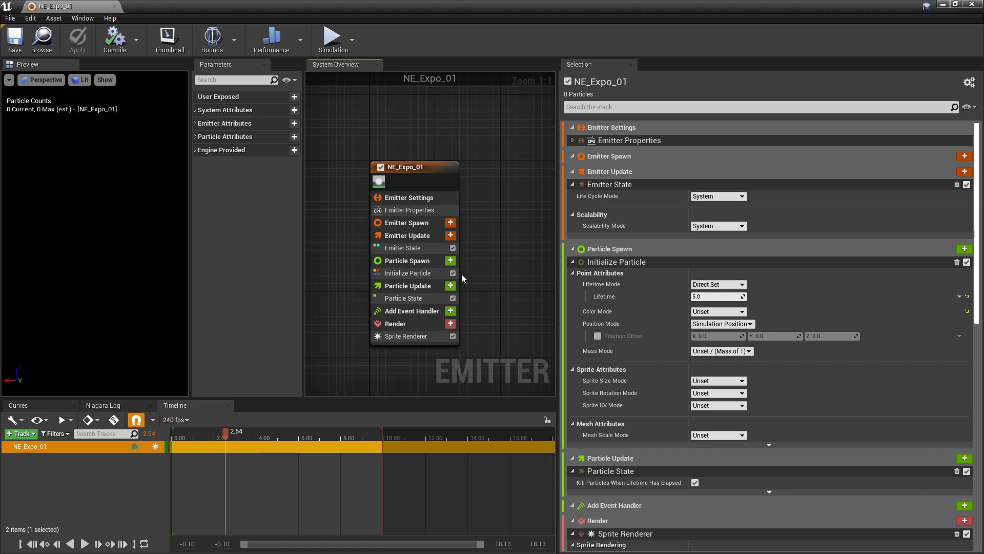
pyautogui.click(450, 235)
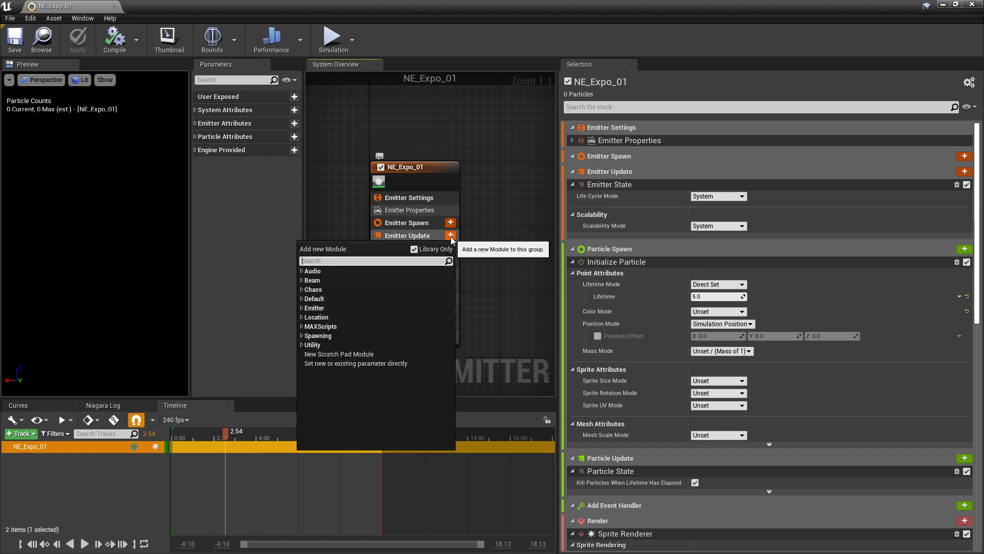
pyautogui.write('spawn')
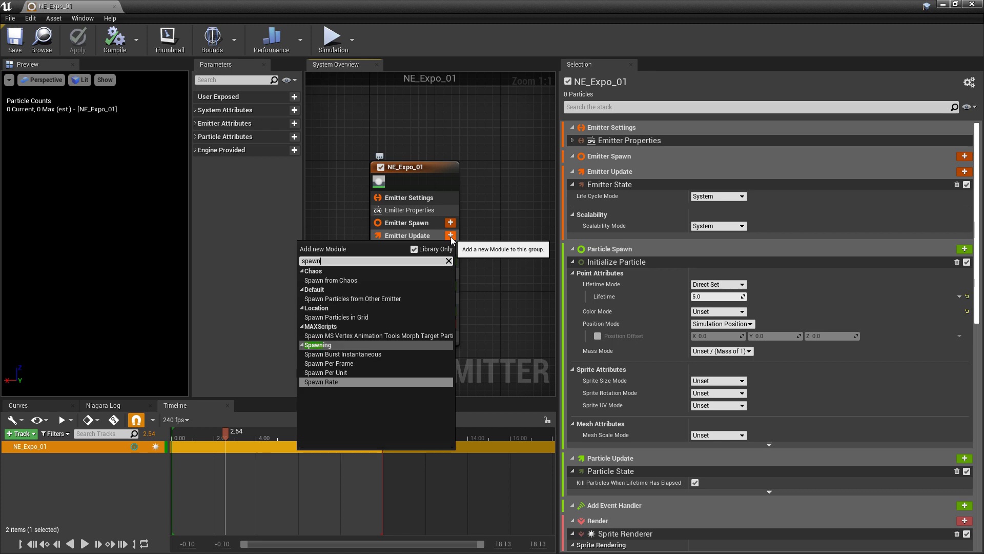
pyautogui.press('Return')
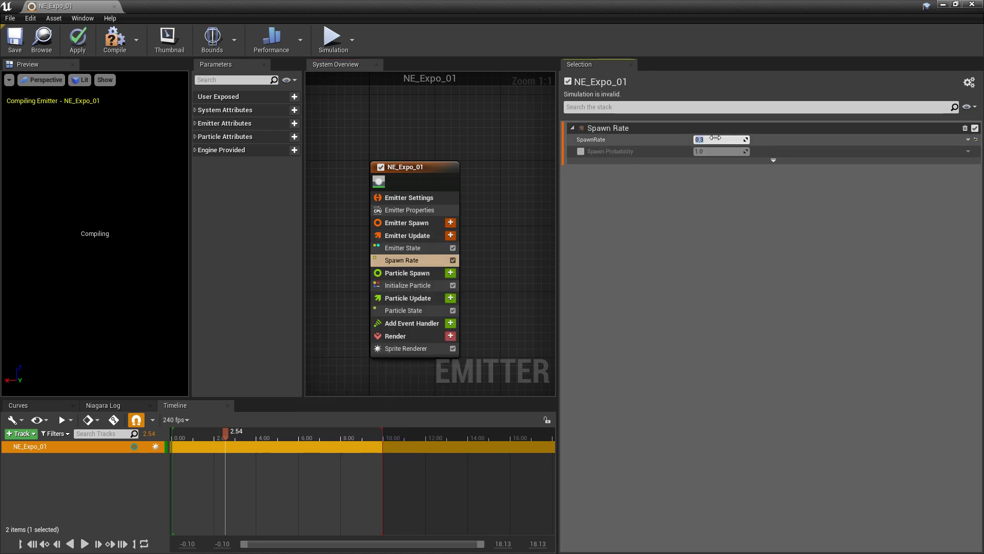
# Step: In Initialize Particle, set Color Mode to Random Range and Color Channel Mode to Random Individual Channels, and save the emitter
pyautogui.click(409, 287)
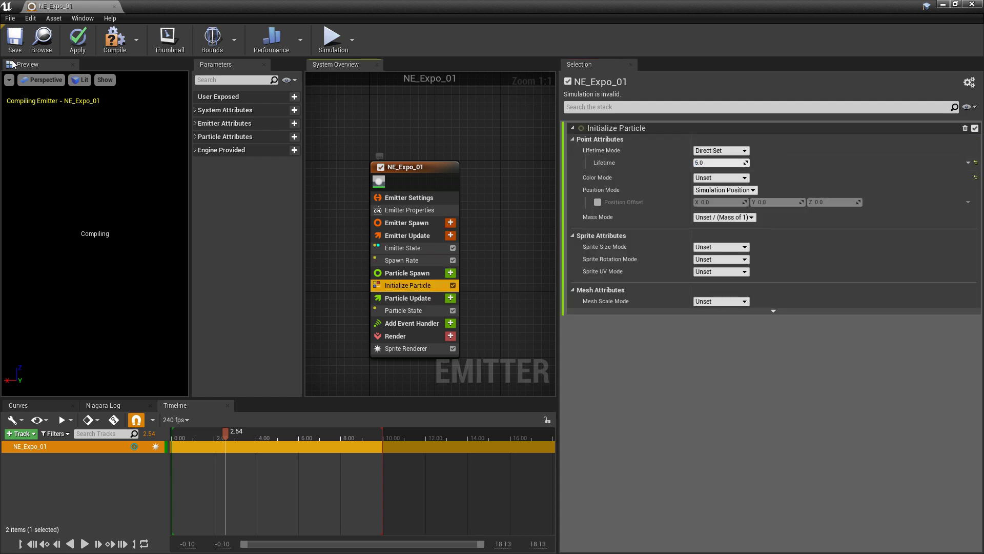
pyautogui.hotkey('ctrl', 's')
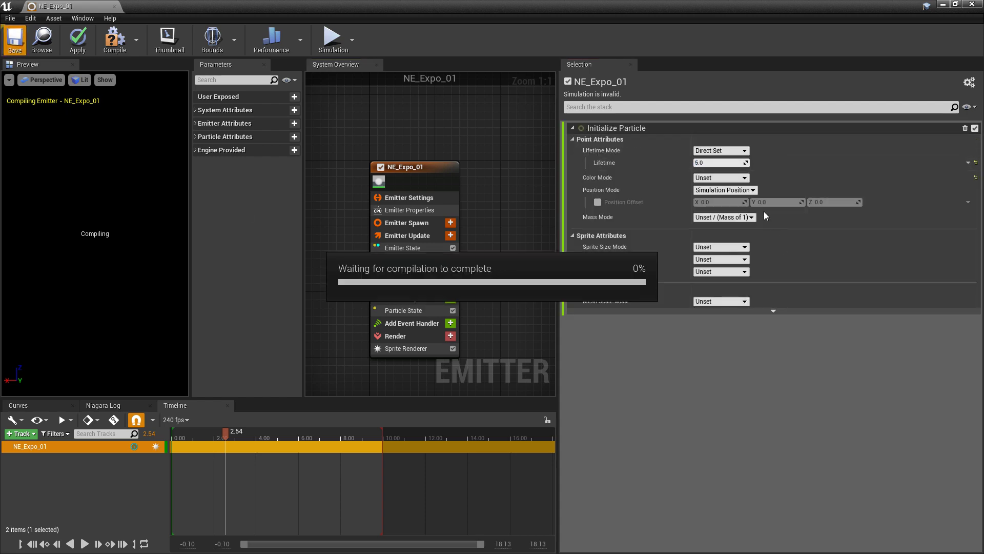
pyautogui.click(714, 178)
pyautogui.click(716, 201)
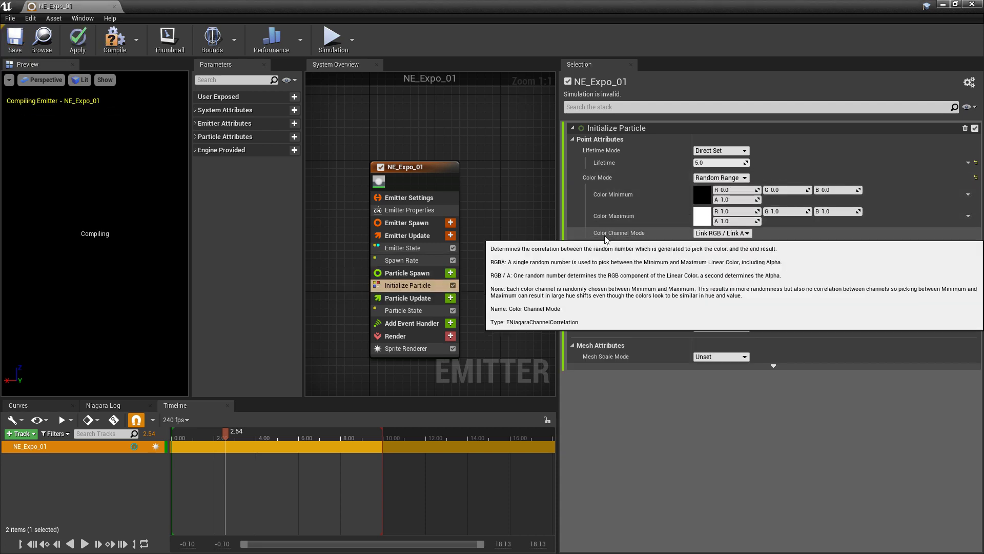
pyautogui.click(721, 233)
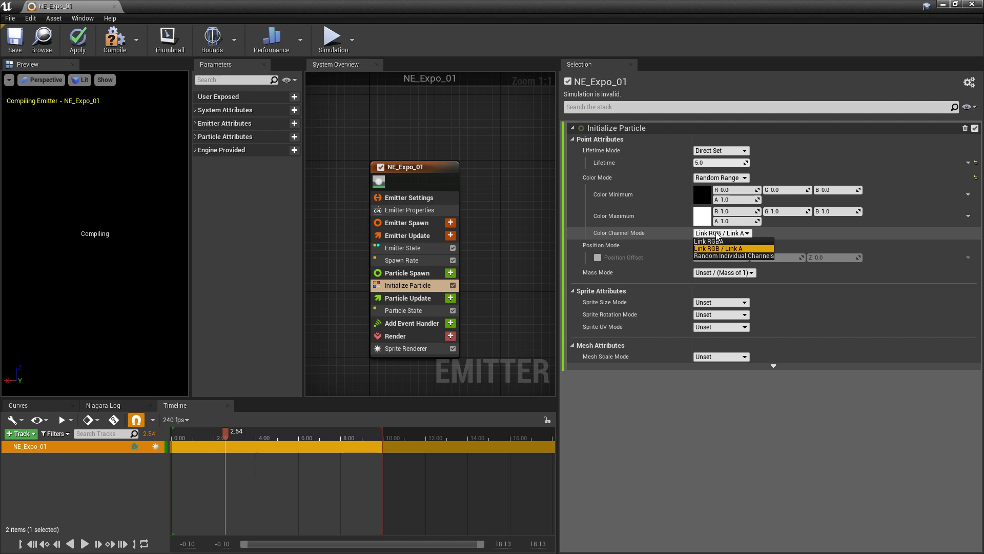
pyautogui.click(733, 255)
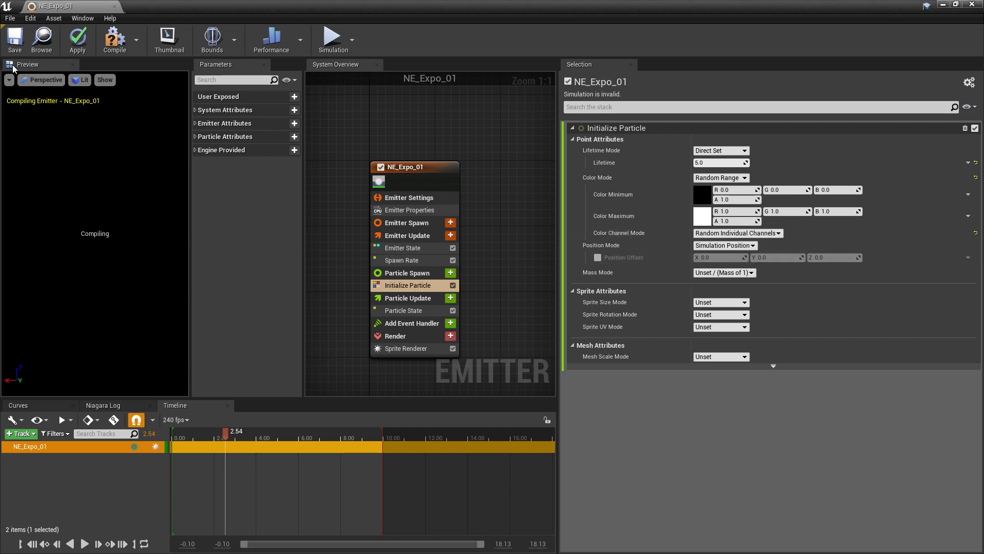
pyautogui.click(14, 43)
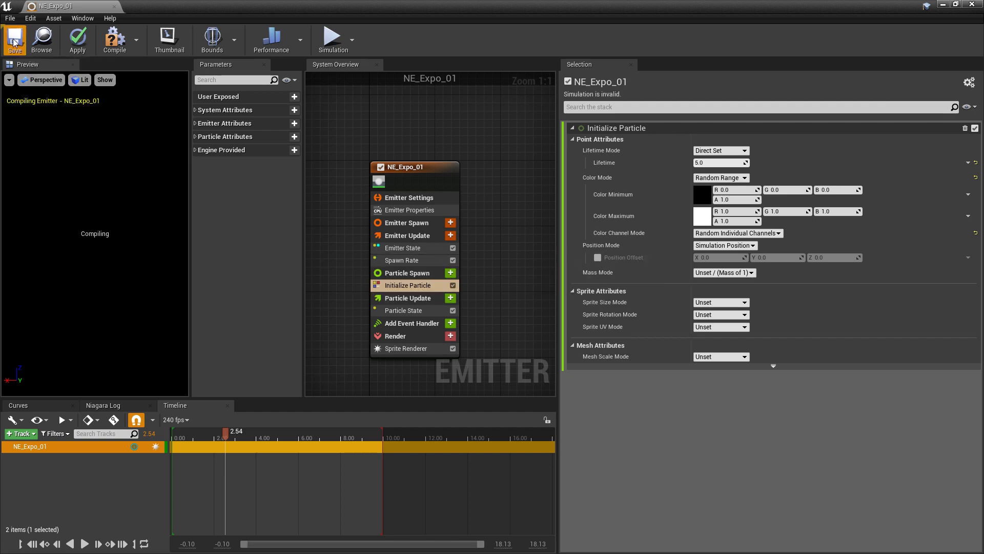
# Step: Set the Sprite Size Mode to Uniform with a Uniform Sprite Size of 20
pyautogui.click(707, 304)
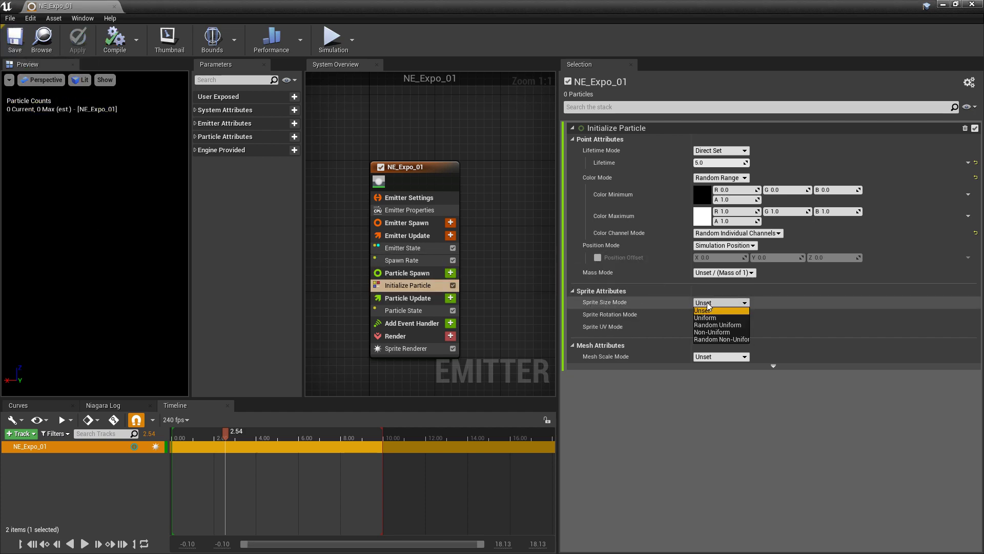
pyautogui.click(715, 319)
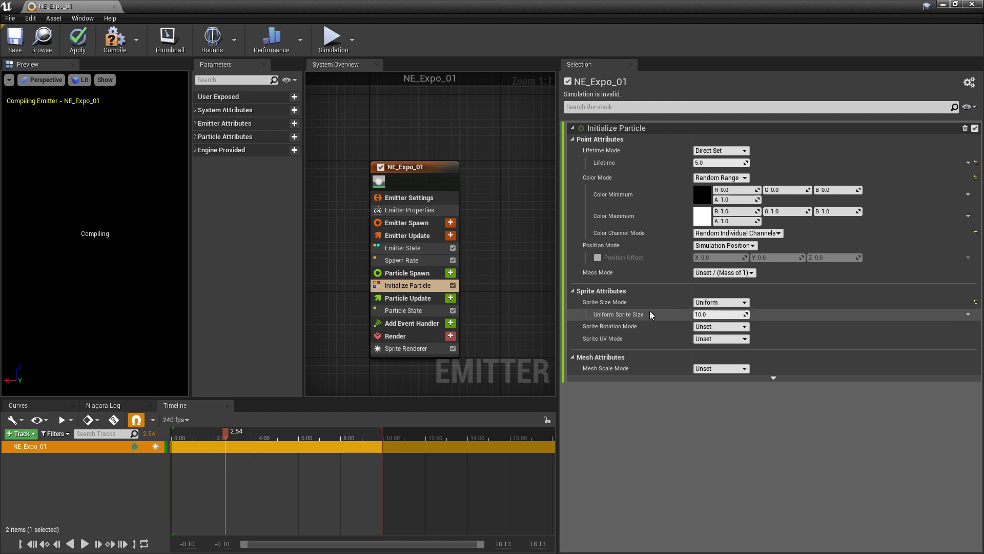
pyautogui.click(717, 314)
pyautogui.press('Return')
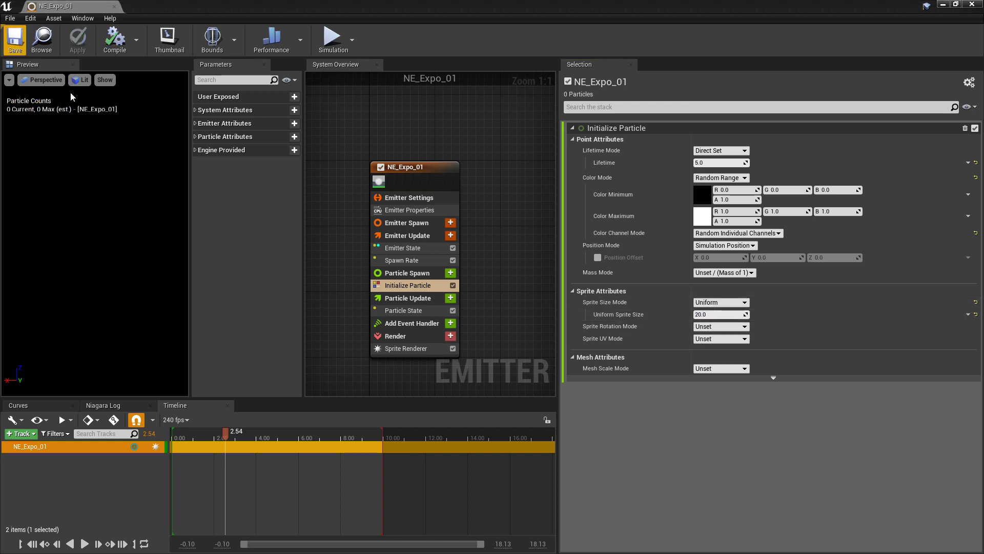
# Step: Add a Gravity Force module to Particle Update and fix its missing dependency by adding Solve Forces and Velocity
pyautogui.click(450, 299)
pyautogui.write('gravity')
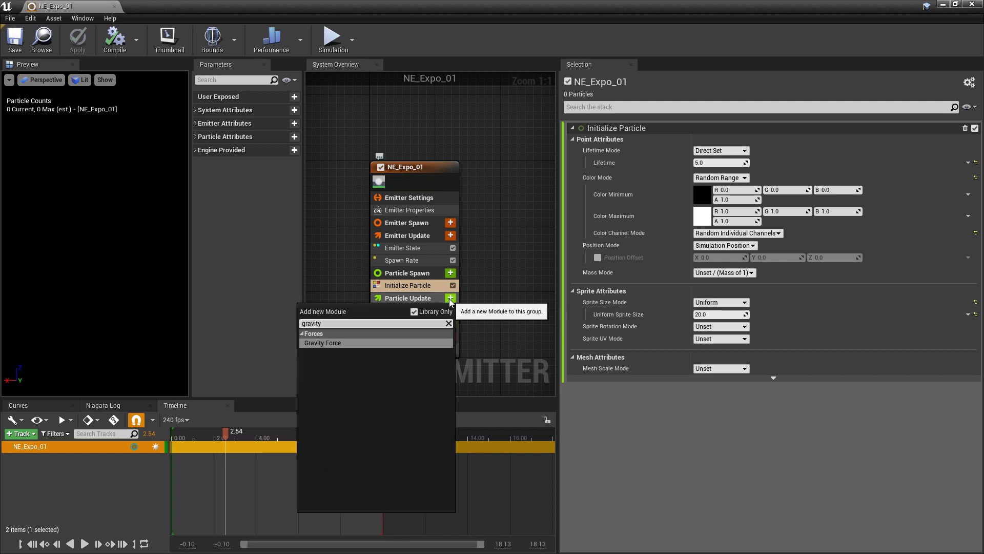
pyautogui.press('Return')
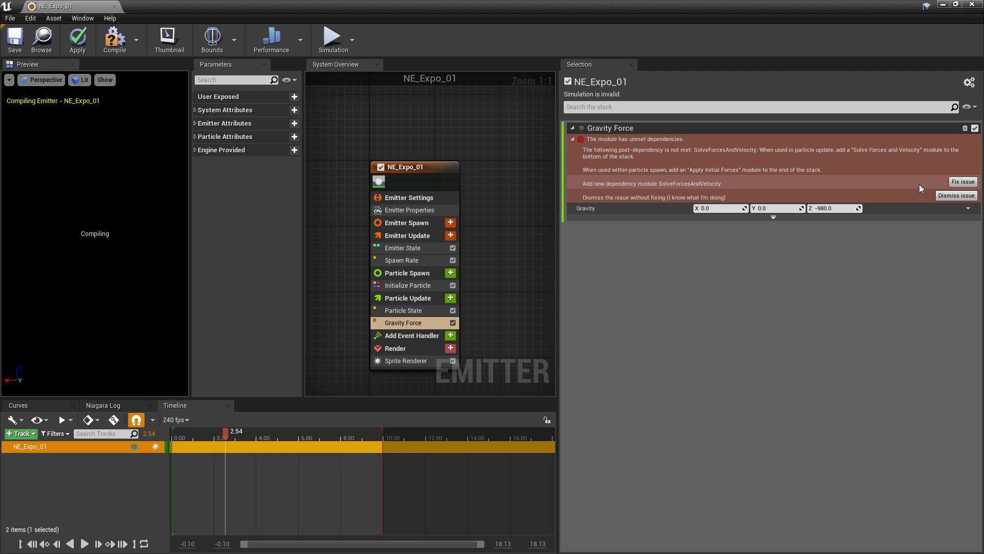
pyautogui.click(962, 183)
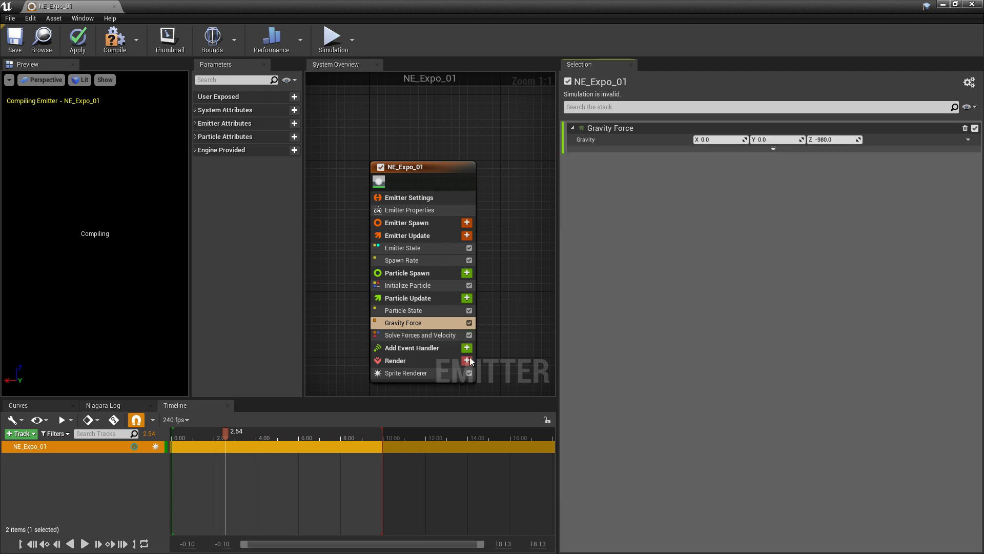
# Step: Add a Collision module to Particle Update, move it before Solve Forces and Velocity, and apply the changes
pyautogui.click(467, 298)
pyautogui.write('col')
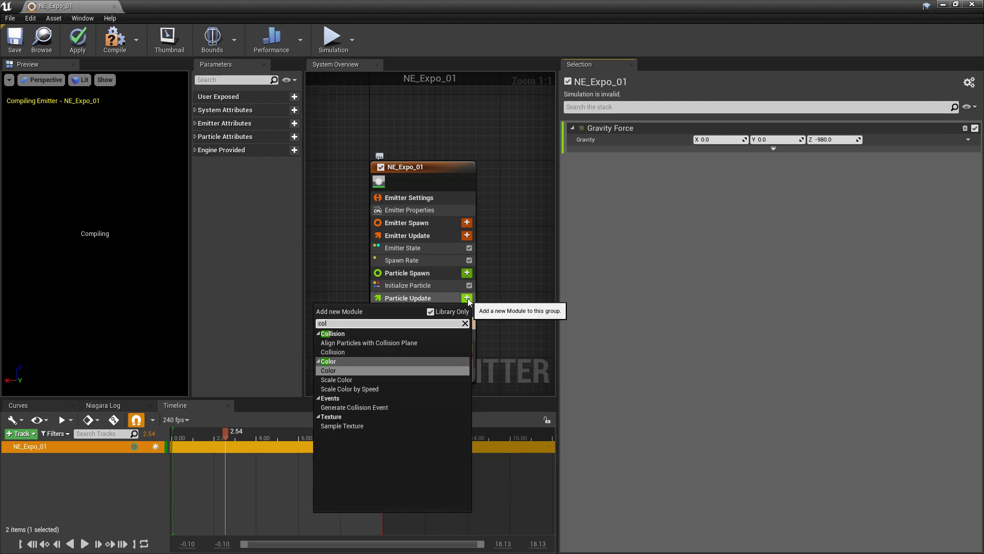
pyautogui.click(395, 352)
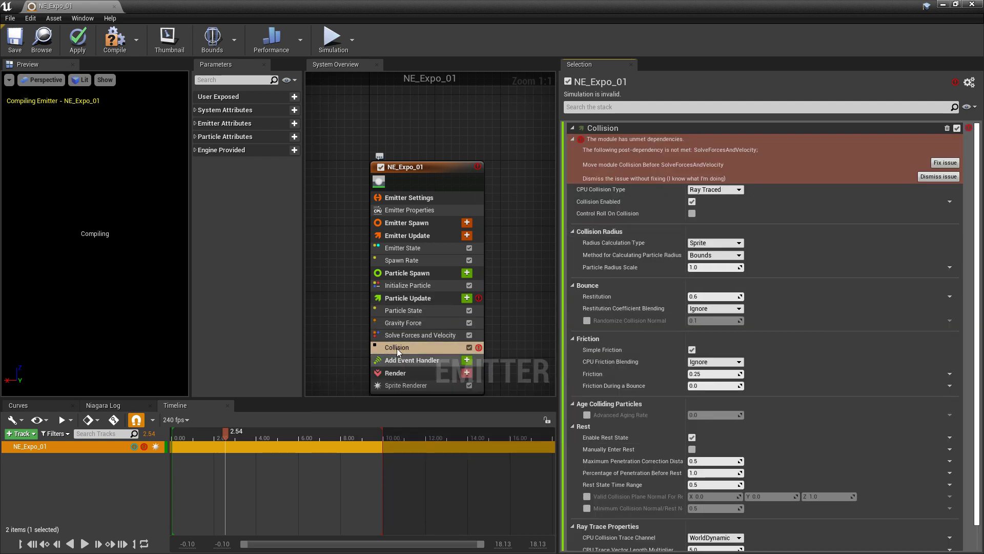
pyautogui.moveTo(395, 349); pyautogui.dragTo(422, 334)
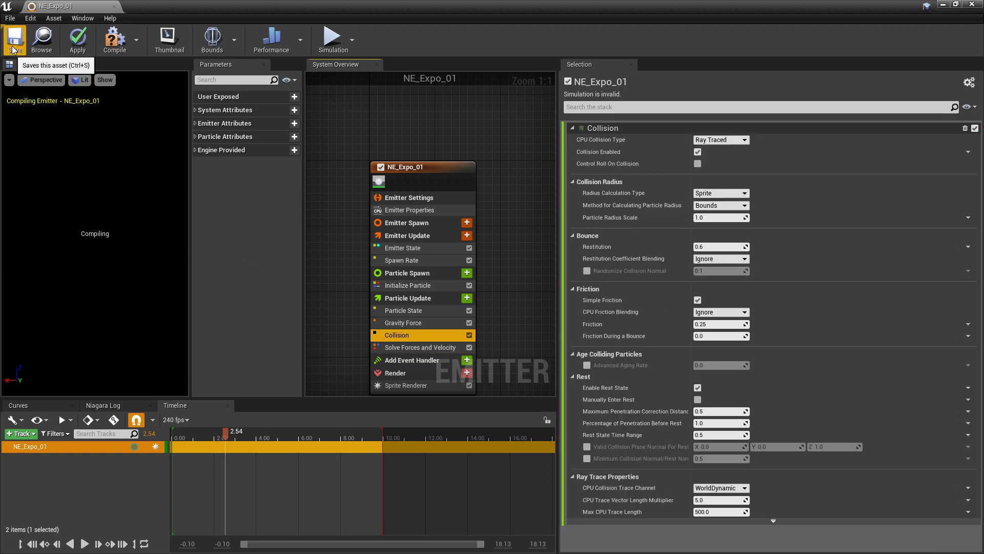
pyautogui.click(77, 40)
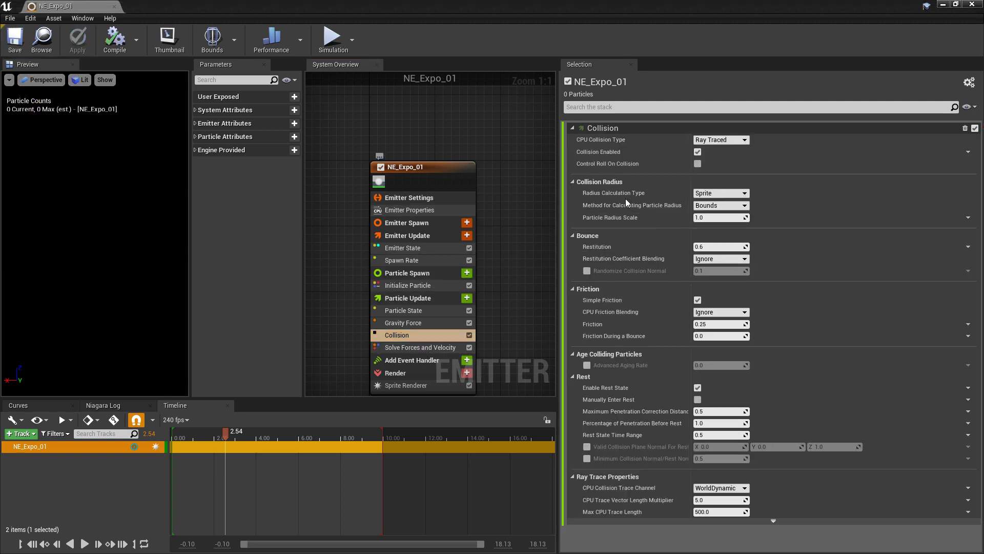
# Step: Return to the level editor, create a Niagara system from NE_Expo_01 and name it NS_Expo_01
pyautogui.click(942, 5)
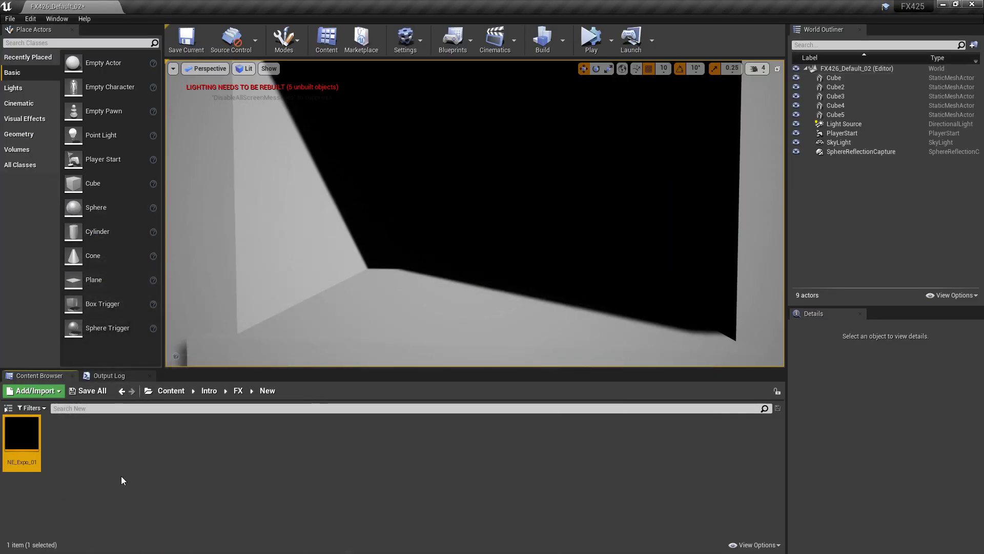
pyautogui.rightClick(19, 436)
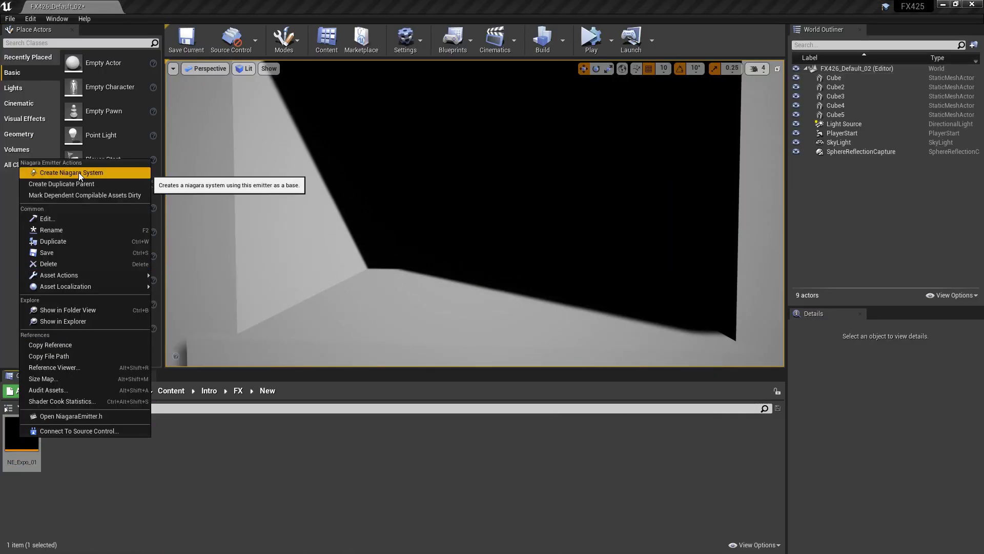
pyautogui.click(61, 174)
pyautogui.press('BackSpace')
pyautogui.press('BackSpace')
pyautogui.press('BackSpace')
pyautogui.press('BackSpace')
pyautogui.press('BackSpace')
pyautogui.press('BackSpace')
pyautogui.press('BackSpace')
pyautogui.press('BackSpace')
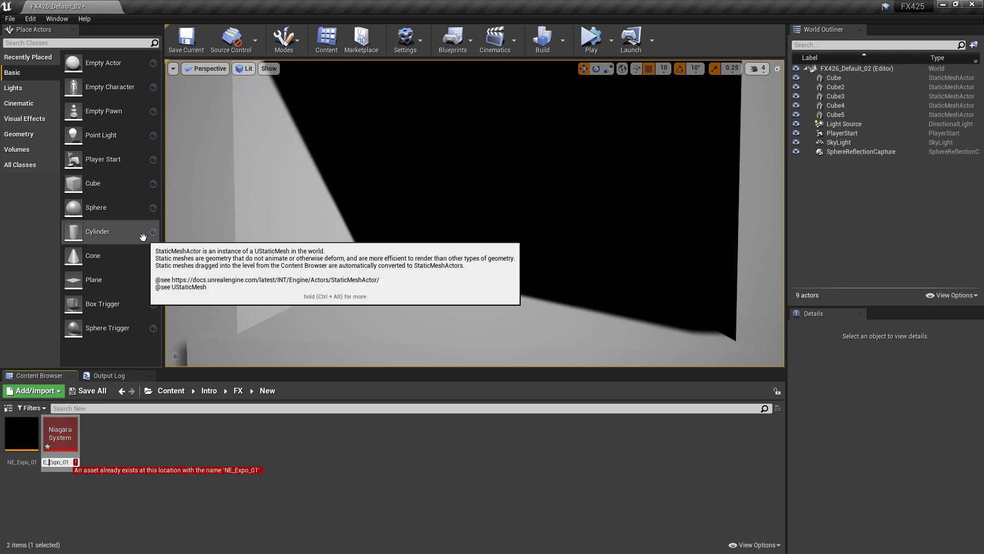
pyautogui.press('Left')
pyautogui.press('Delete')
pyautogui.write('S')
pyautogui.press('Return')
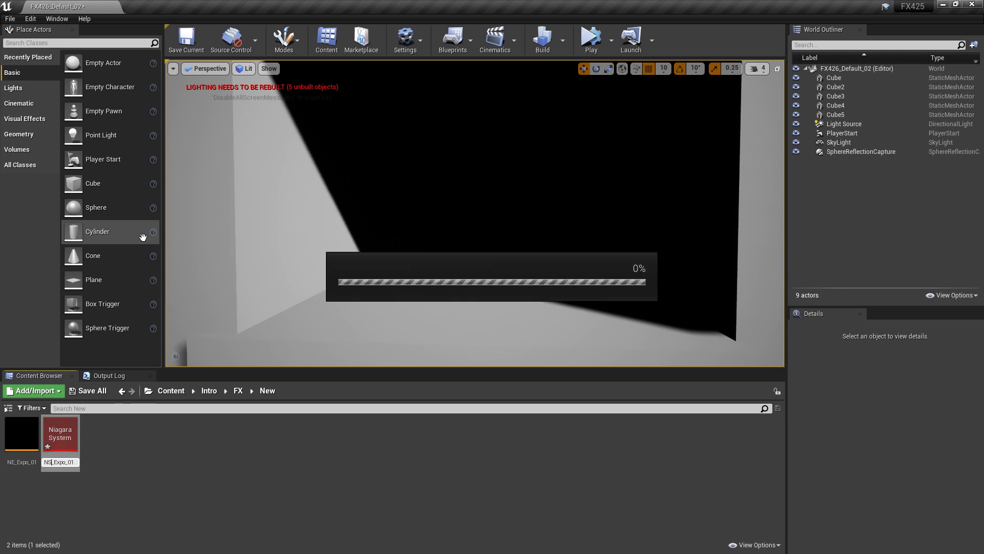
# Step: Place the NS_Expo_01 system in the level and delete the placed actor
pyautogui.moveTo(60, 434); pyautogui.dragTo(478, 132)
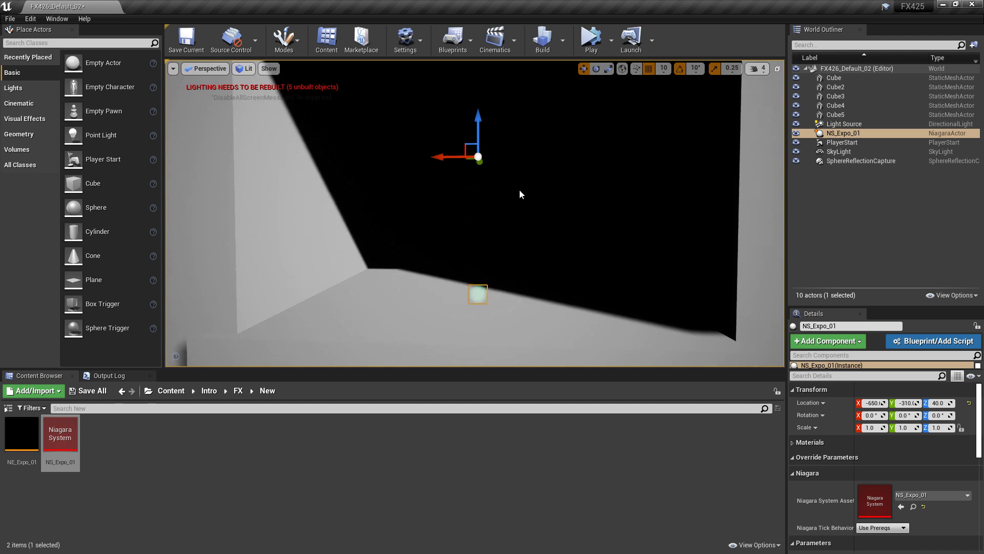
pyautogui.press('Delete')
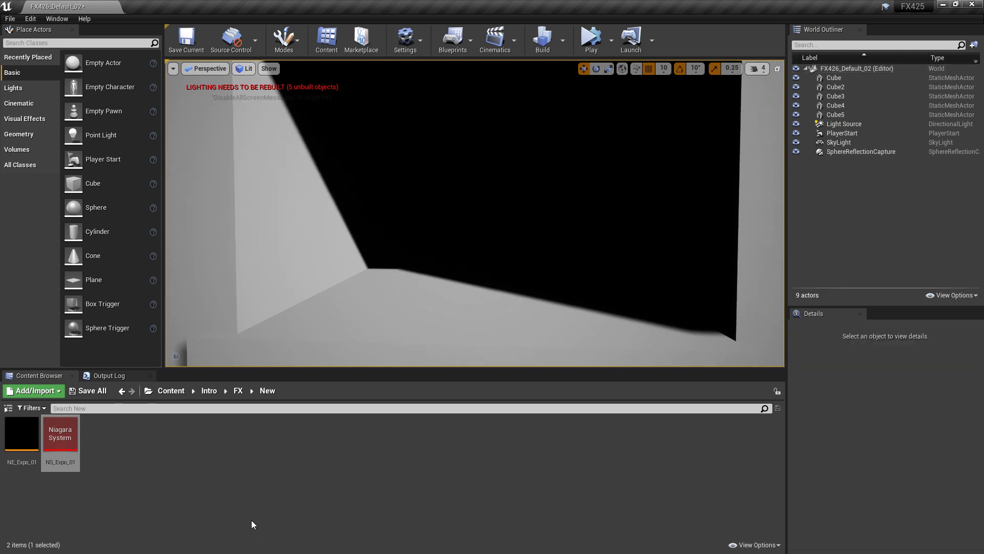
# Step: Open the NS_Expo_01 system and add an Export Particle Data to Blueprint module to the emitter's Particle Update
pyautogui.doubleClick(63, 439)
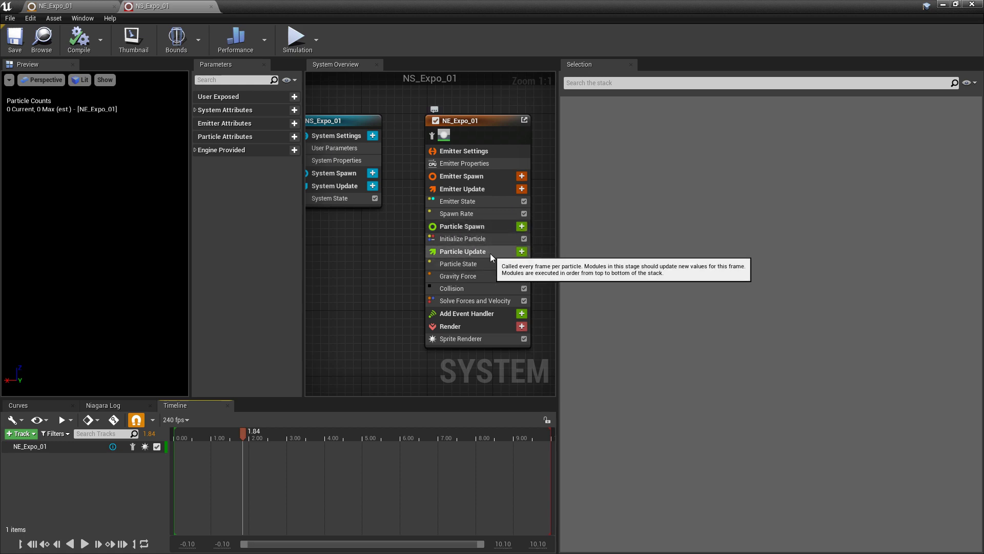
pyautogui.click(524, 253)
pyautogui.write('Export')
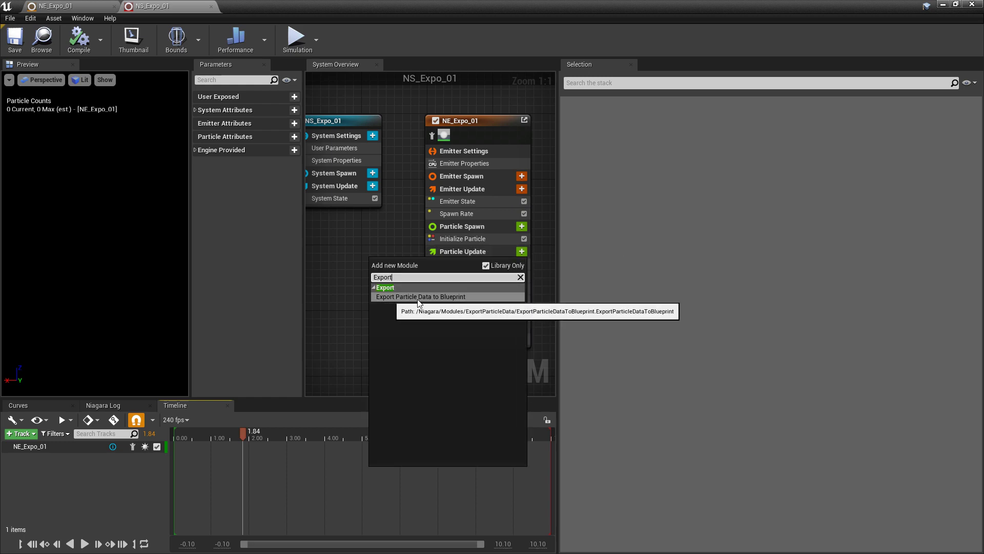
pyautogui.click(435, 297)
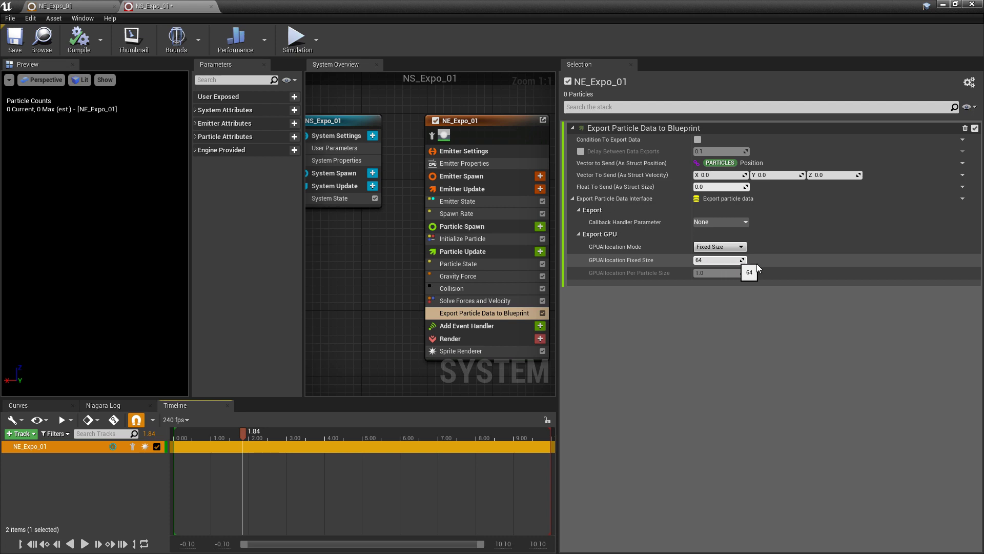
pyautogui.click(720, 247)
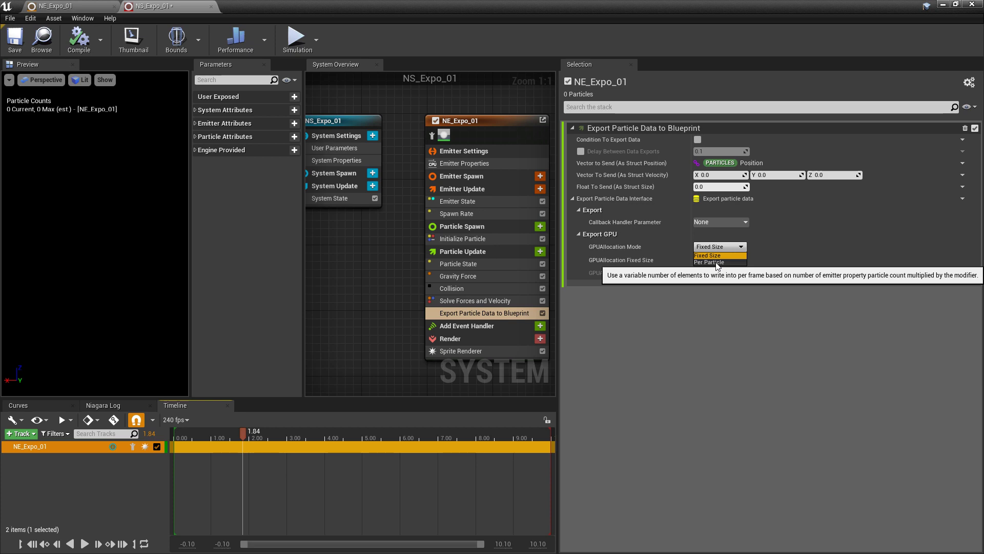
pyautogui.click(696, 307)
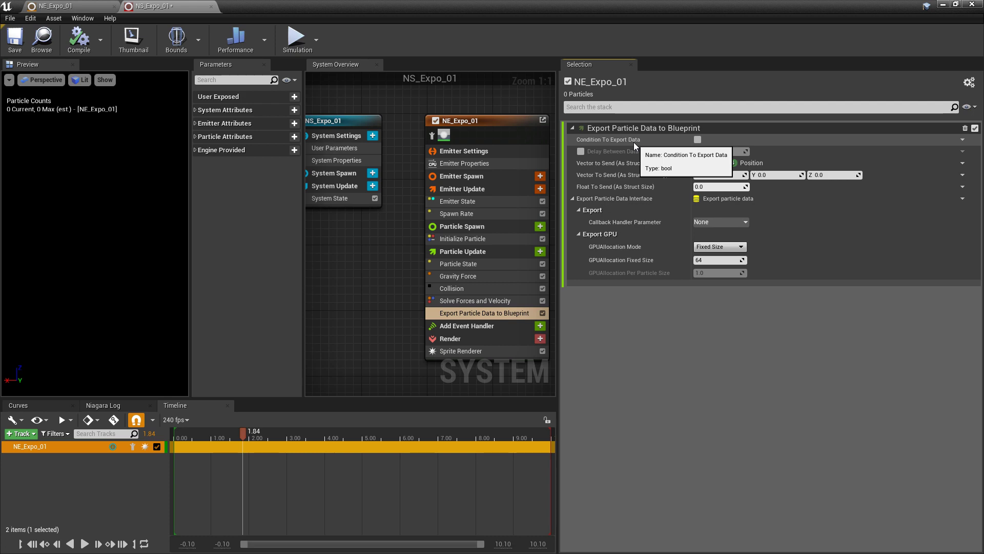
# Step: Show the Collision module's parameter writes and examine which collision outputs it provides
pyautogui.click(464, 288)
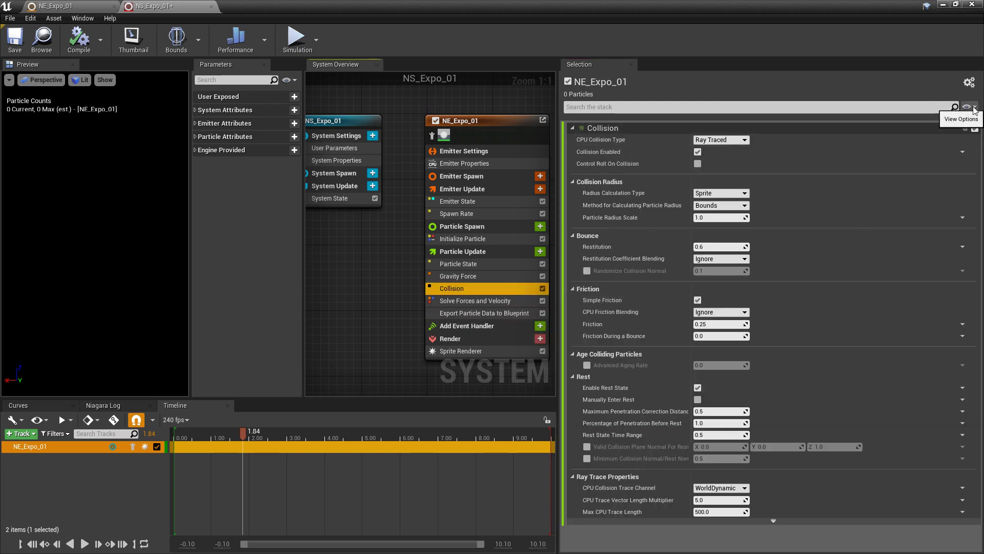
pyautogui.click(972, 108)
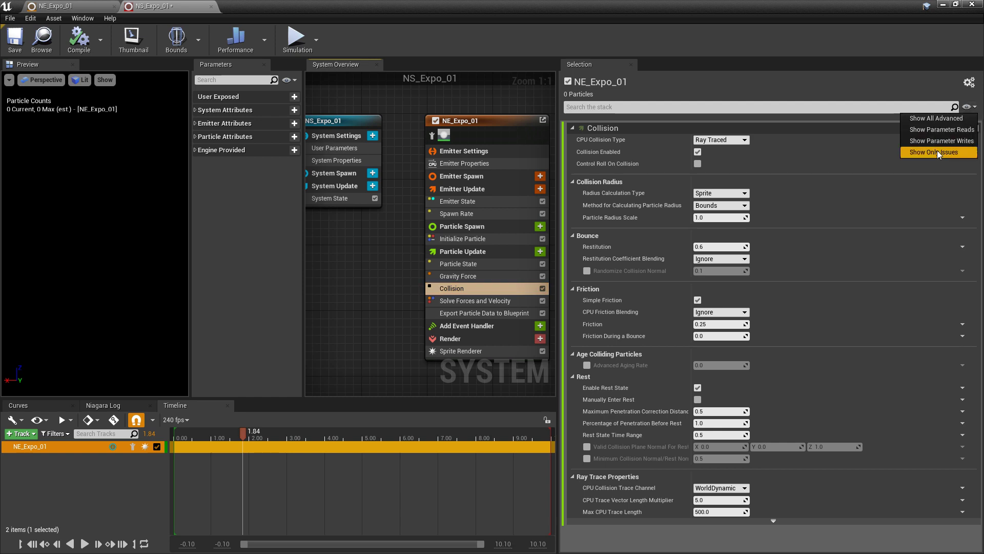
pyautogui.click(939, 142)
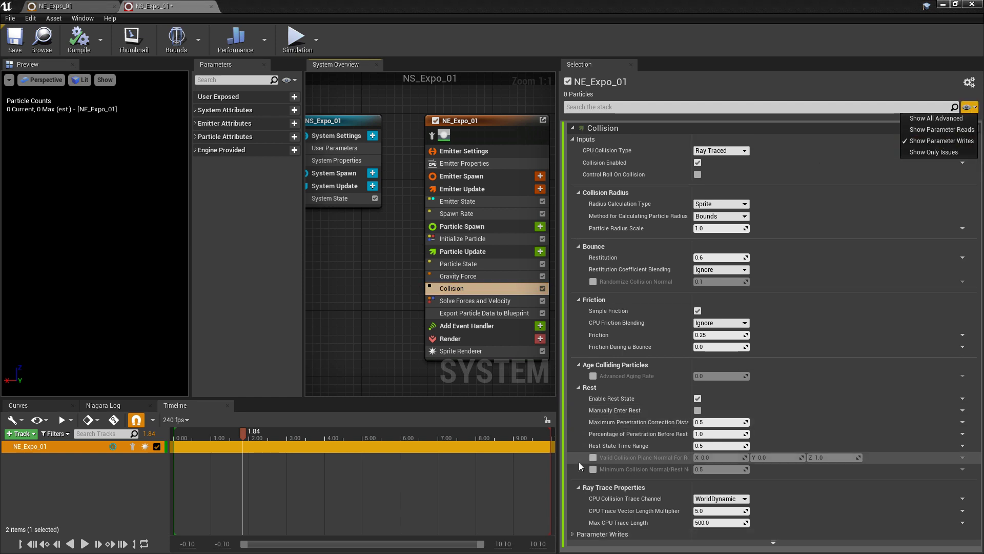
pyautogui.click(573, 538)
pyautogui.click(574, 533)
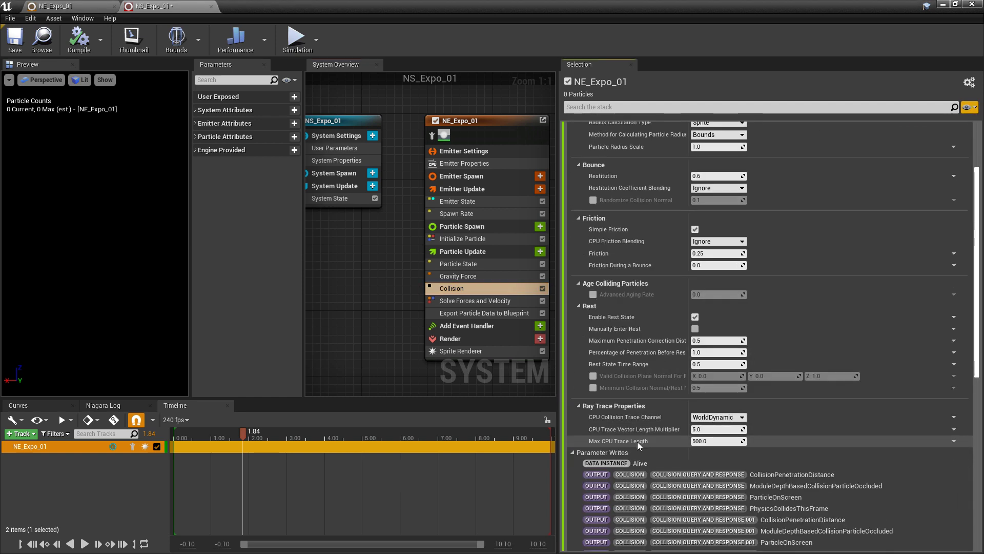
pyautogui.scroll(-3, 637, 441)
pyautogui.scroll(-1, 790, 402)
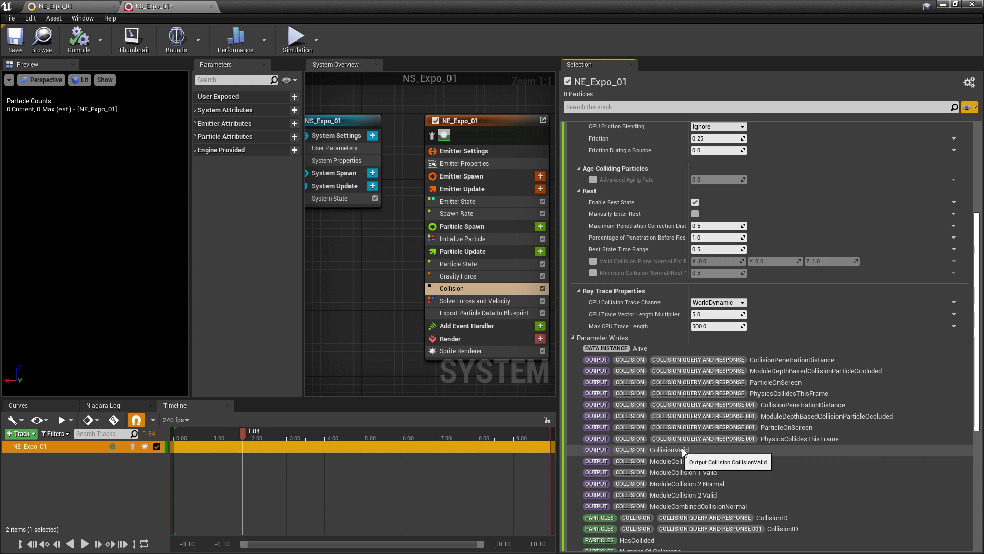
# Step: Link the Export Particle Data to Blueprint module's Condition To Export Data to the Output Collision CollisionValid parameter
pyautogui.click(468, 313)
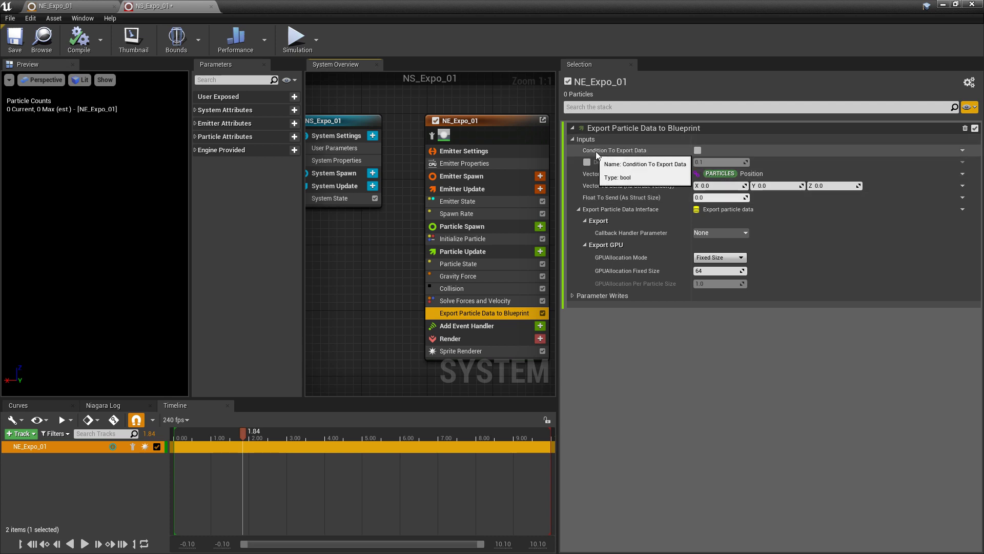
pyautogui.click(962, 150)
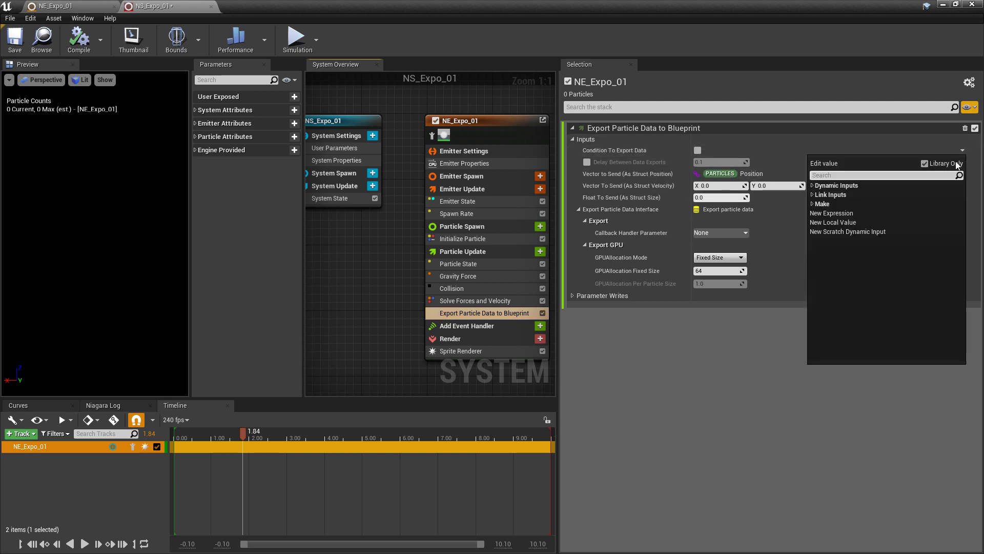
pyautogui.write('col')
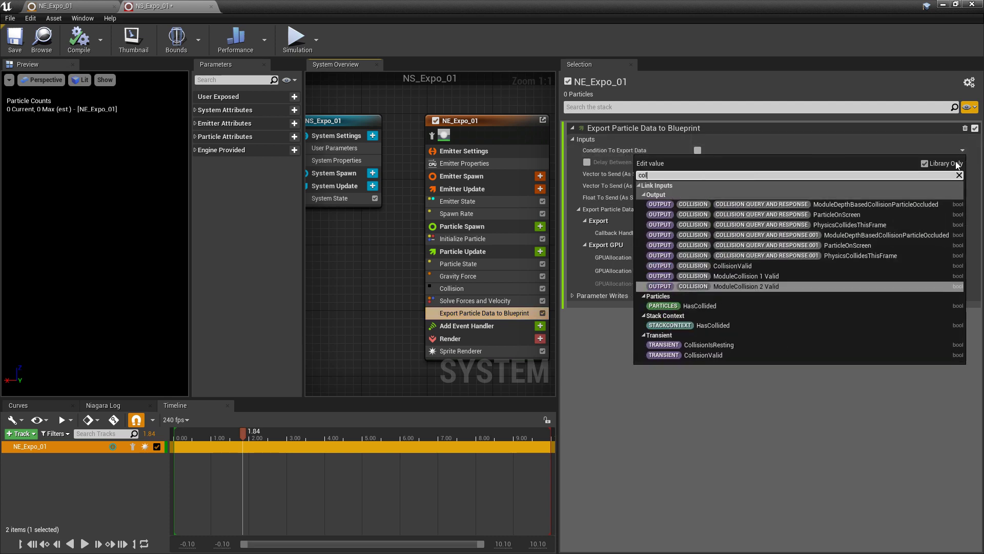
pyautogui.press('Return')
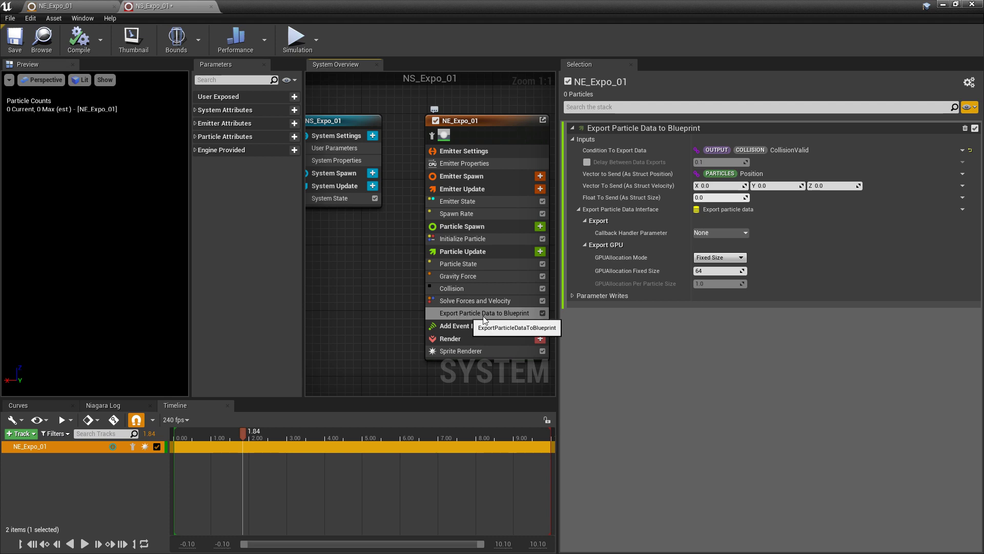
# Step: Set Vector To Send (As Struct Velocity) to Make Vector from Linear Color RGB and link its Color to Particles Color
pyautogui.moveTo(454, 288)
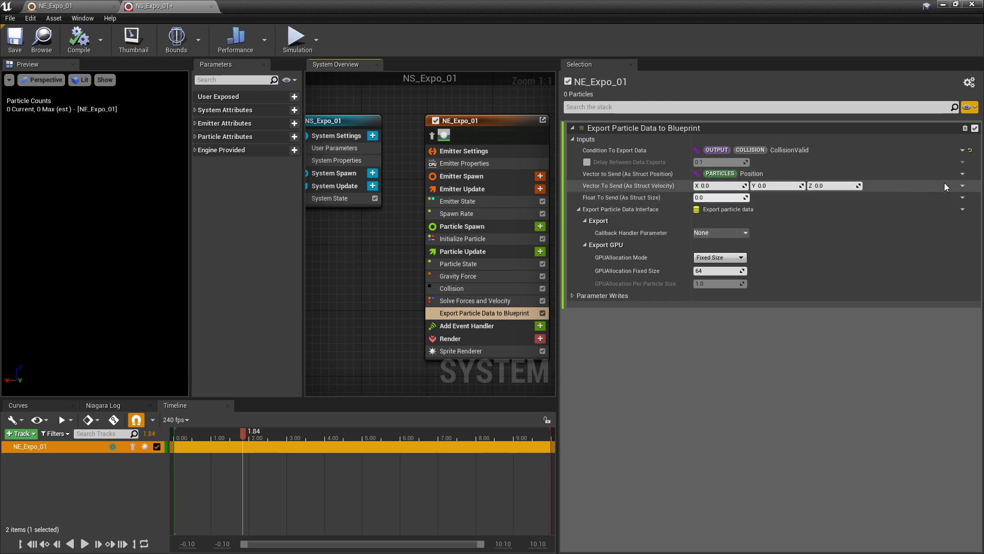
pyautogui.click(962, 187)
pyautogui.write('linea')
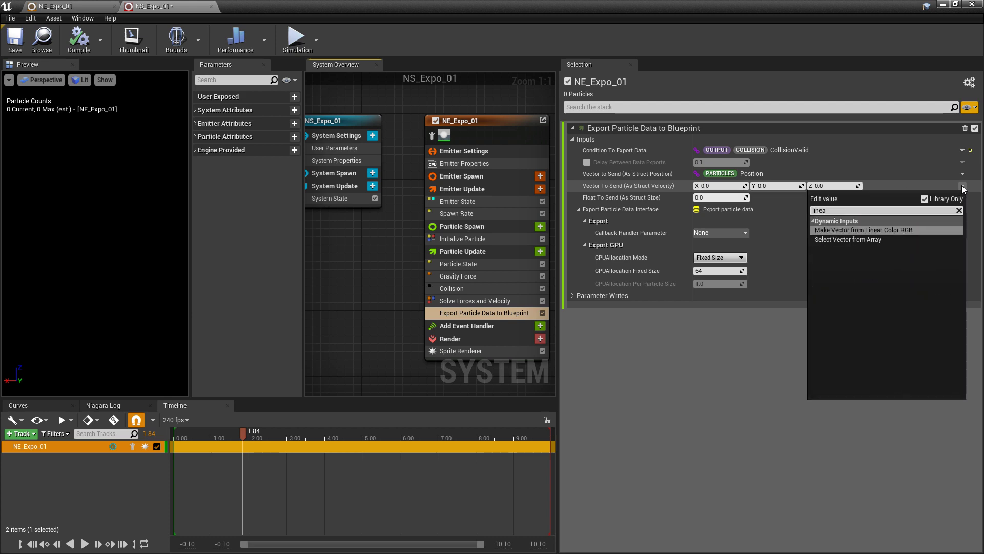
pyautogui.press('Return')
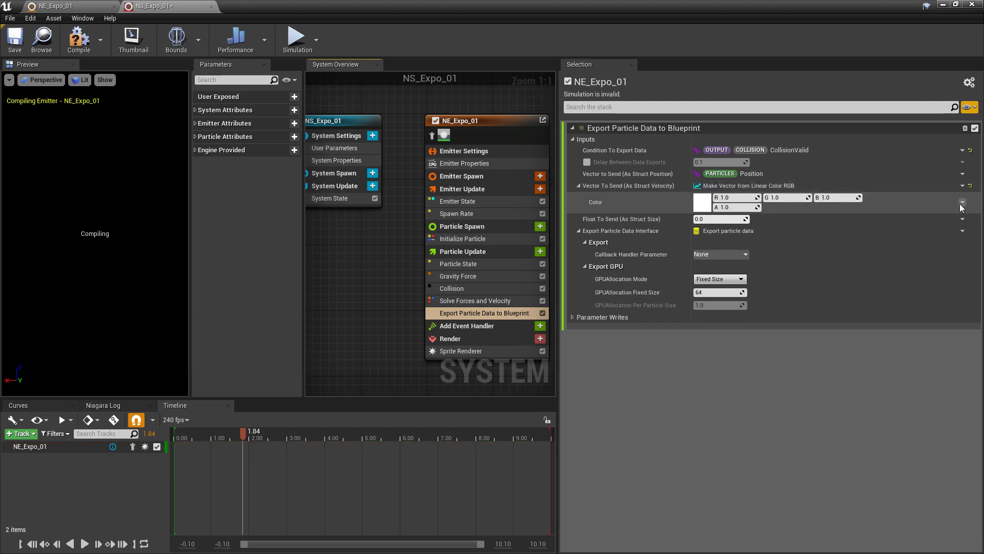
pyautogui.click(962, 204)
pyautogui.write('parti')
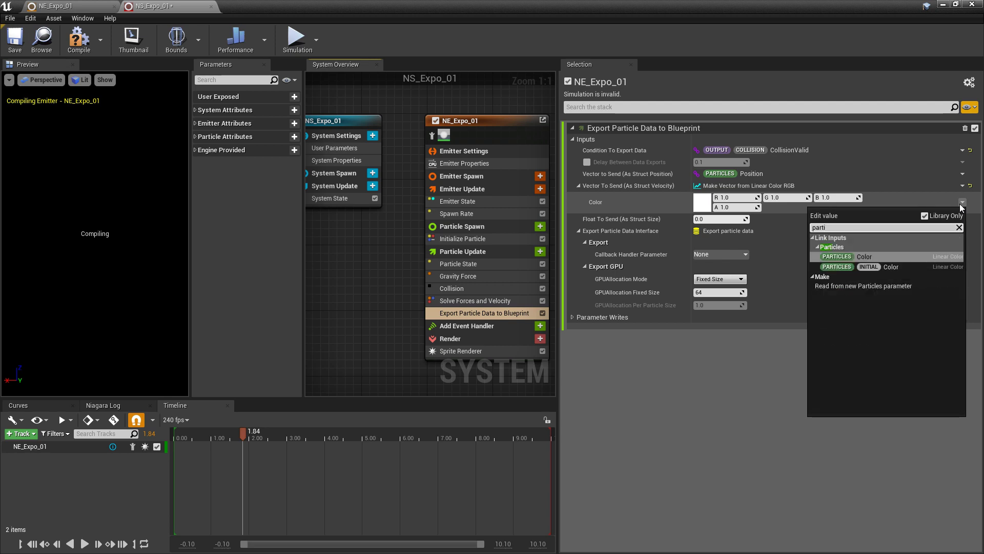
pyautogui.press('Return')
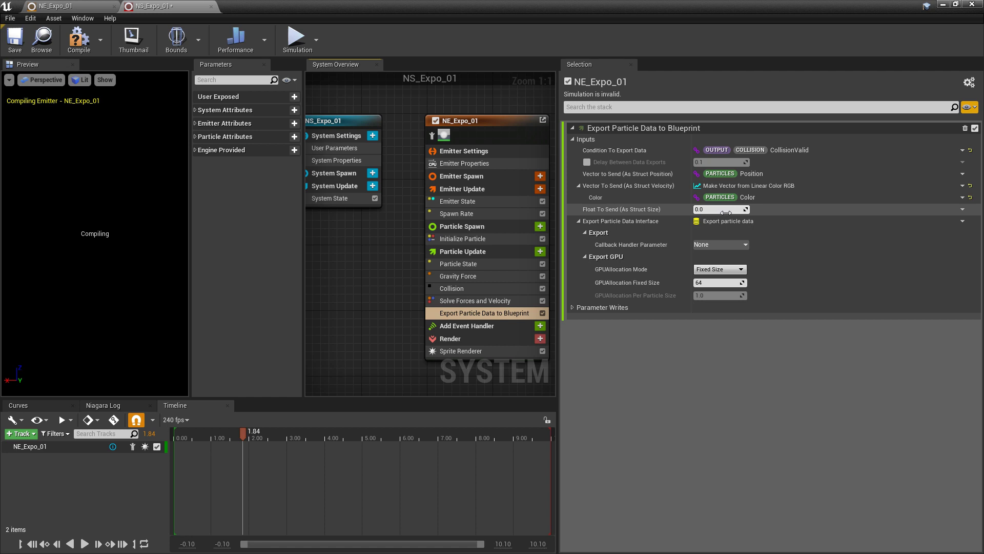
# Step: Set Float To Send (As Struct Size) to Vector 2DLength and link its Vector to Particles SpriteSize
pyautogui.click(962, 210)
pyautogui.write('vec')
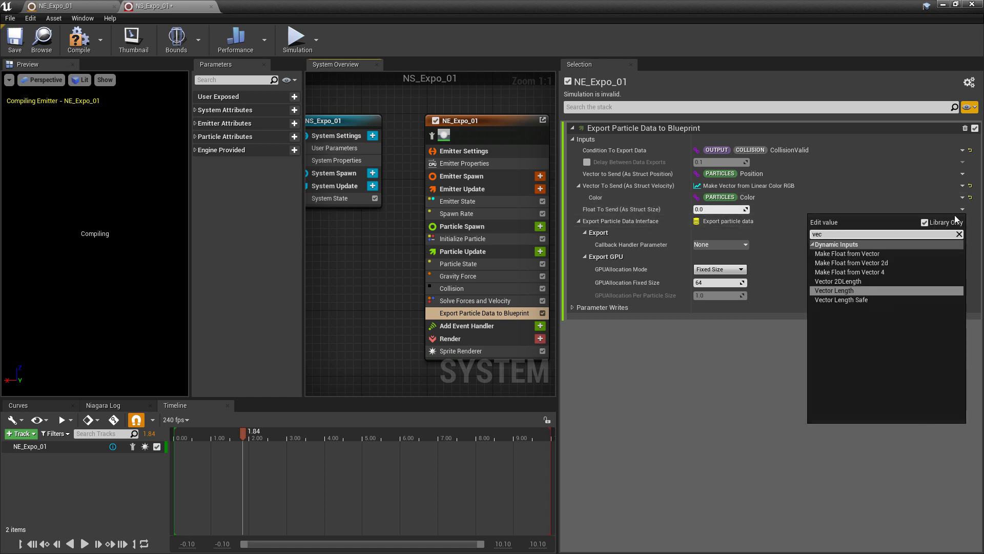
pyautogui.click(866, 281)
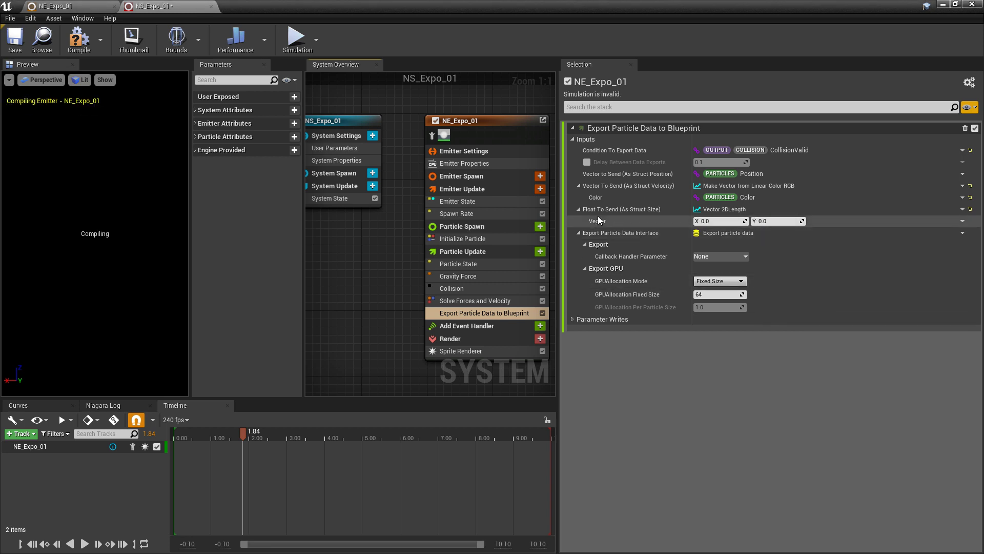
pyautogui.click(962, 221)
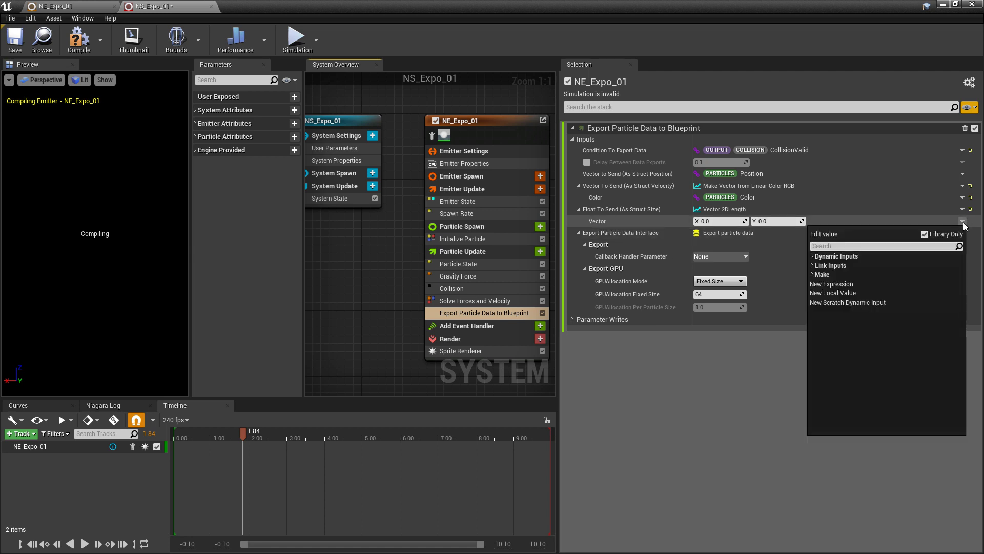
pyautogui.write('sprite')
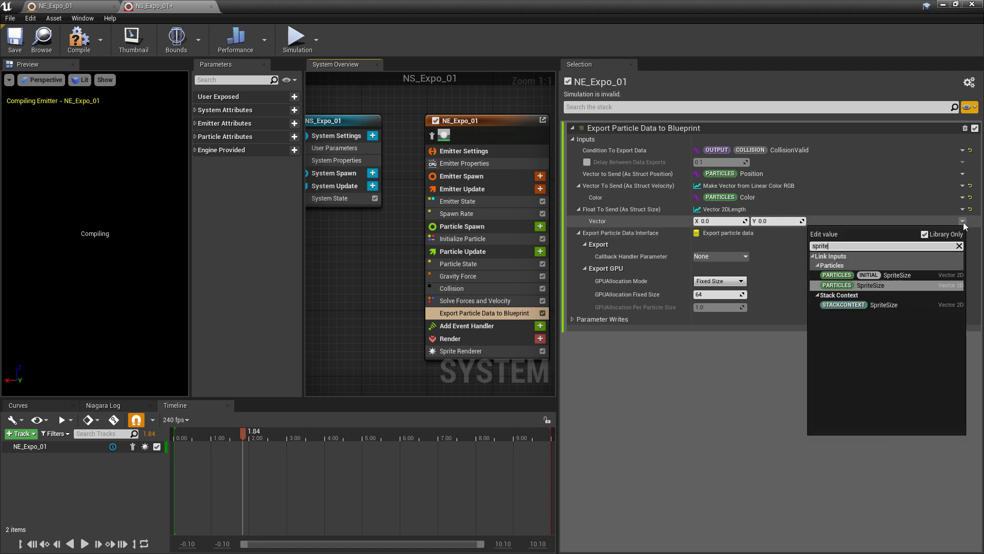
pyautogui.press('Return')
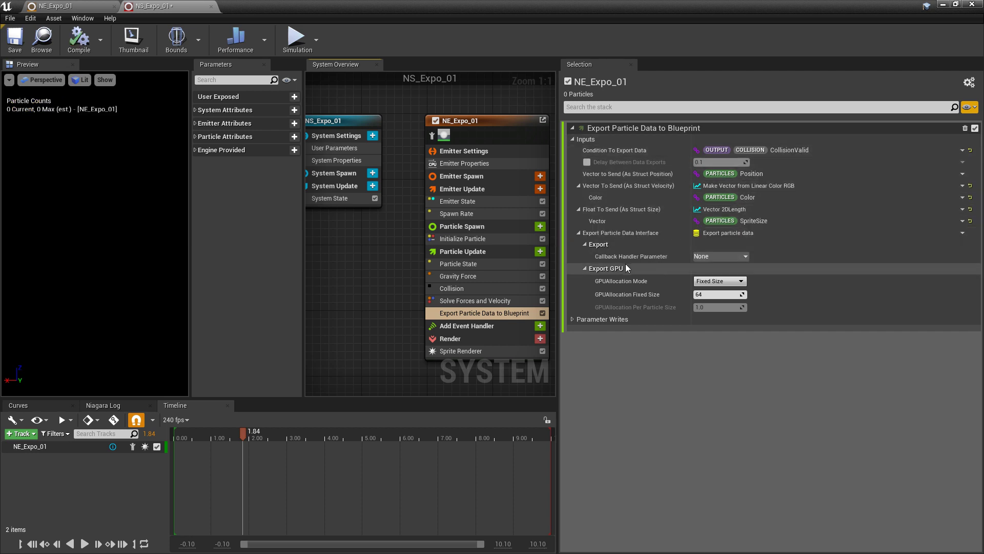
# Step: Add an Object user parameter to the NS_Expo_01 system settings for use as the callback handler
pyautogui.click(709, 257)
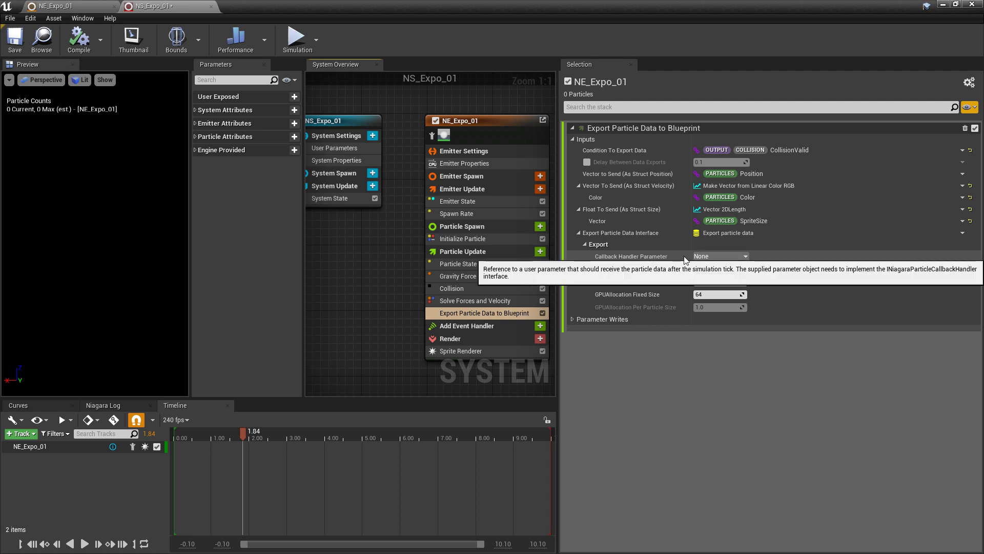
pyautogui.click(715, 267)
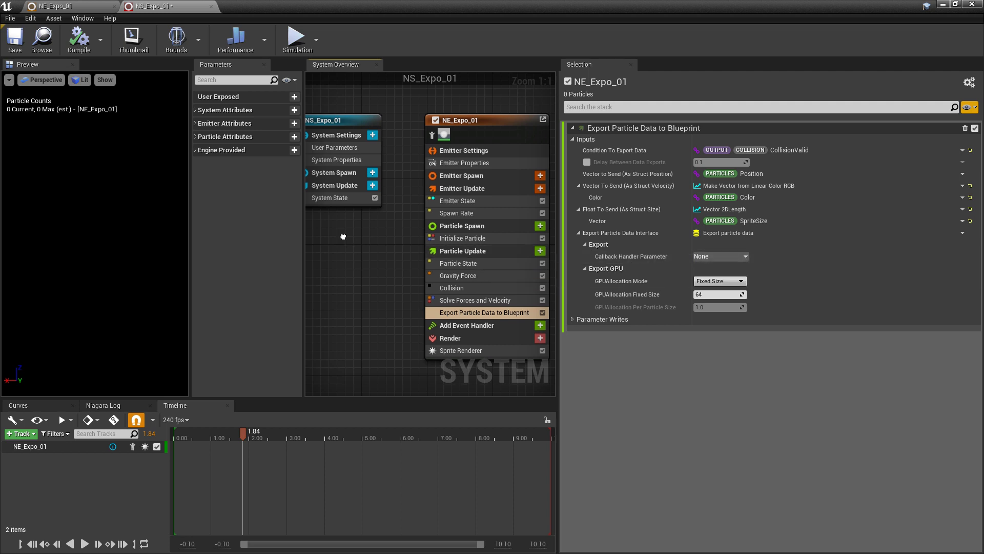
pyautogui.moveTo(464, 119); pyautogui.dragTo(475, 130, button='right')
pyautogui.click(383, 146)
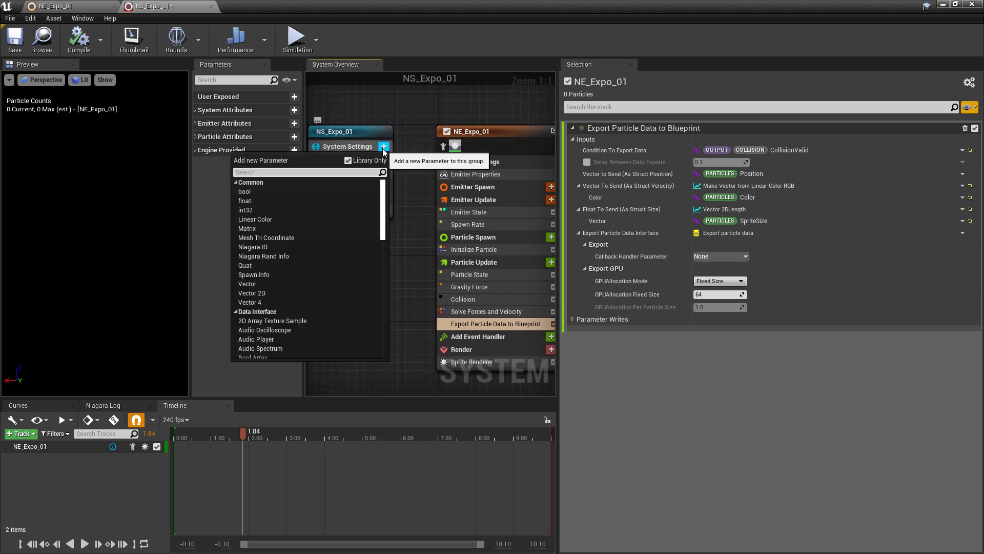
pyautogui.write('objet')
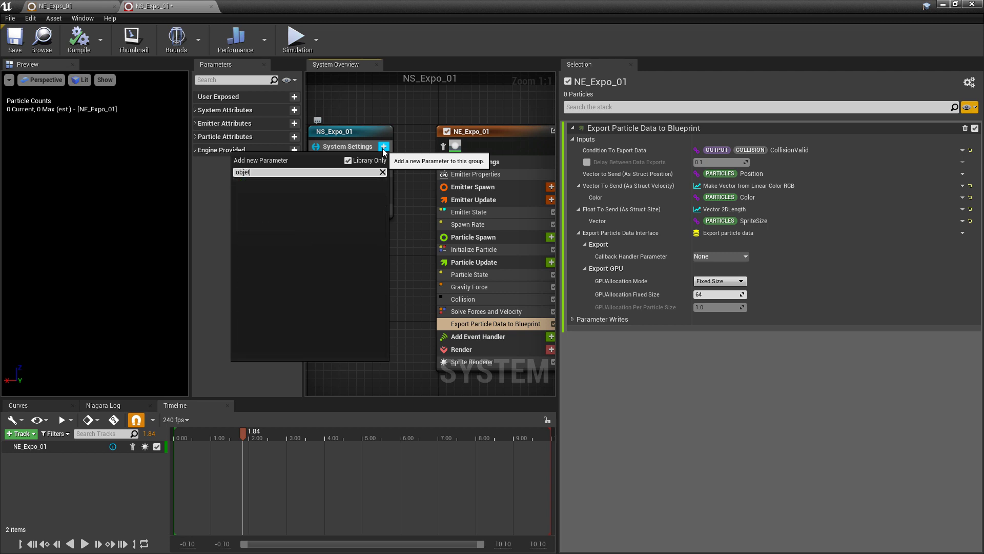
pyautogui.press('BackSpace')
pyautogui.press('Return')
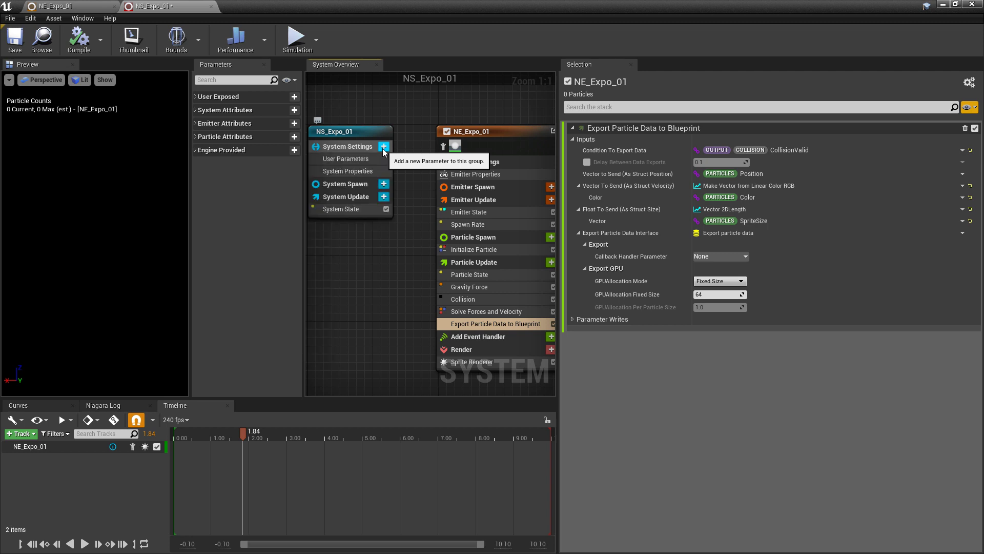
# Step: Rename the system's new Object user parameter as BPCallBack
pyautogui.click(351, 159)
pyautogui.rightClick(610, 127)
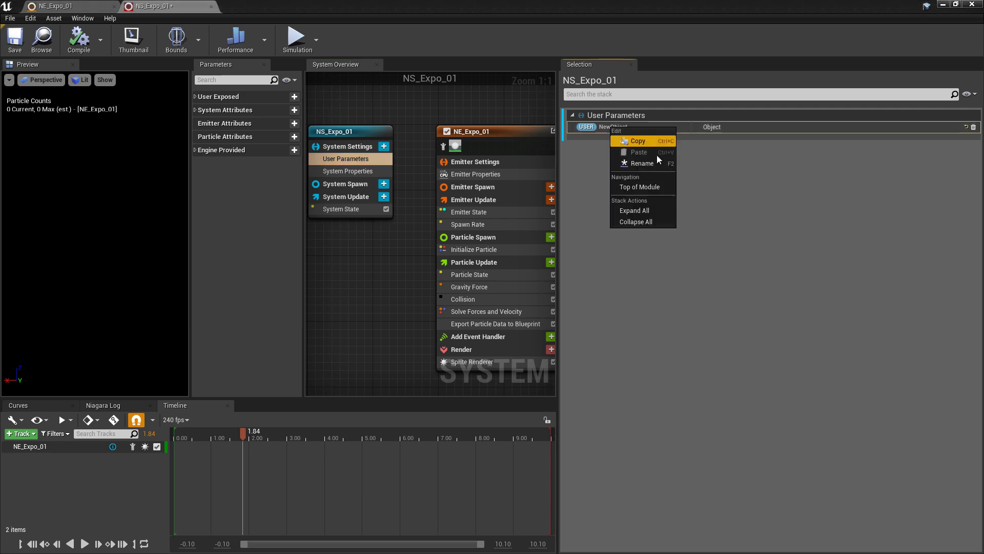
pyautogui.click(648, 163)
pyautogui.write('B')
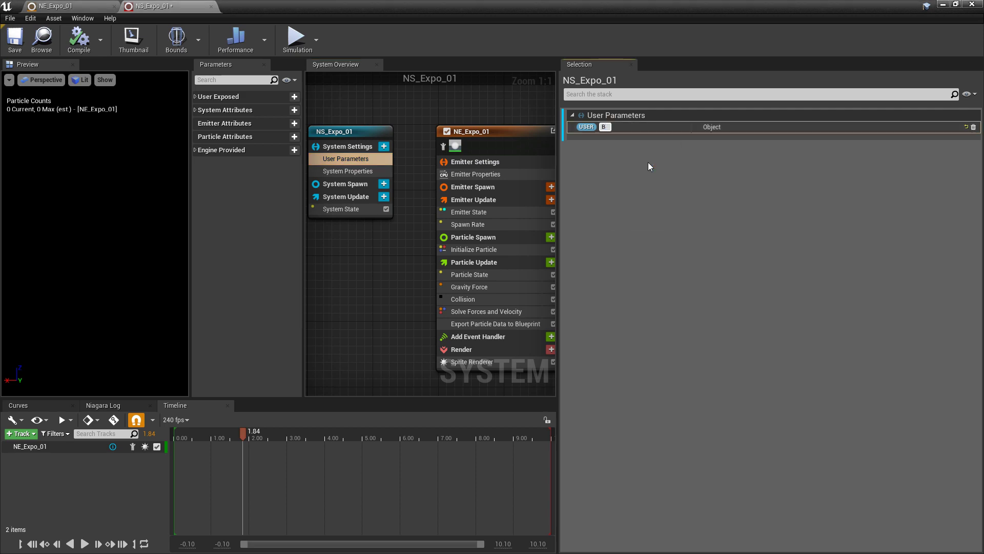
pyautogui.write('PCallBack')
pyautogui.press('Return')
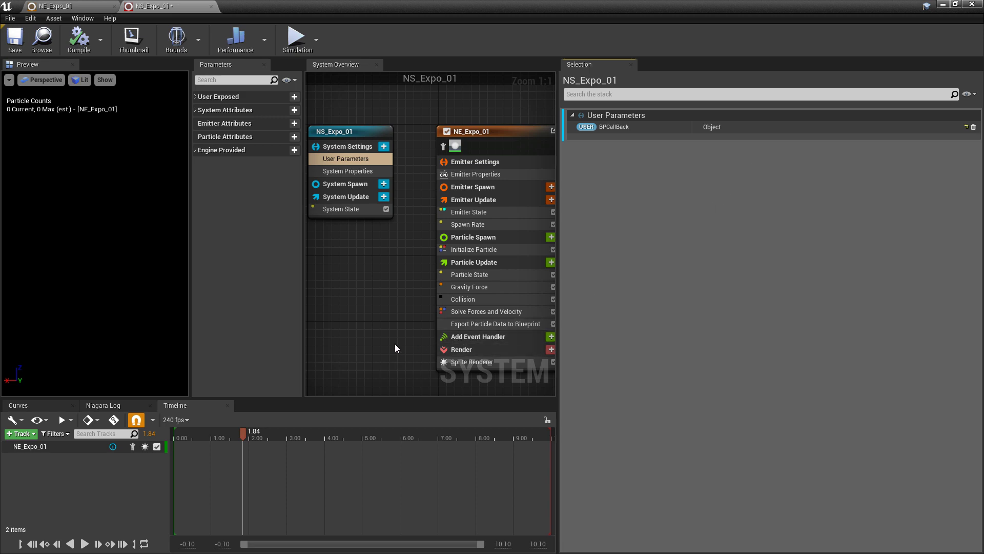
# Step: Bind the export module's Callback Handler Parameter to the user parameter BPCallBack and save the NS_Expo_01 system
pyautogui.click(496, 328)
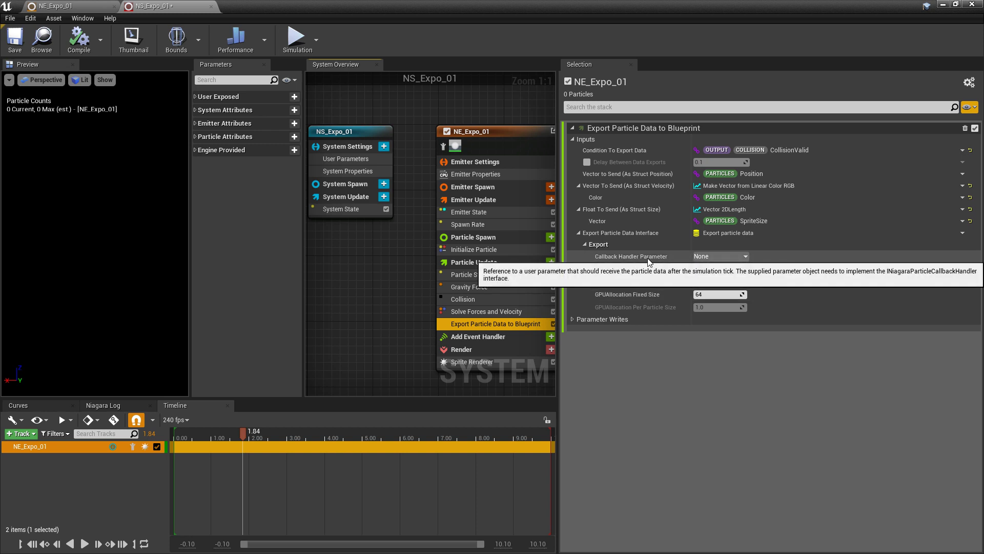
pyautogui.click(725, 257)
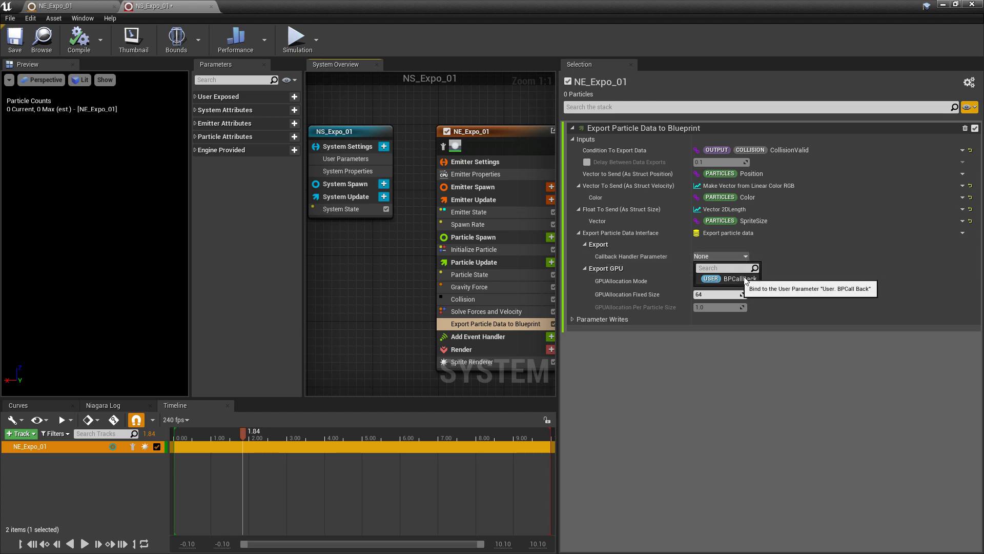
pyautogui.click(739, 278)
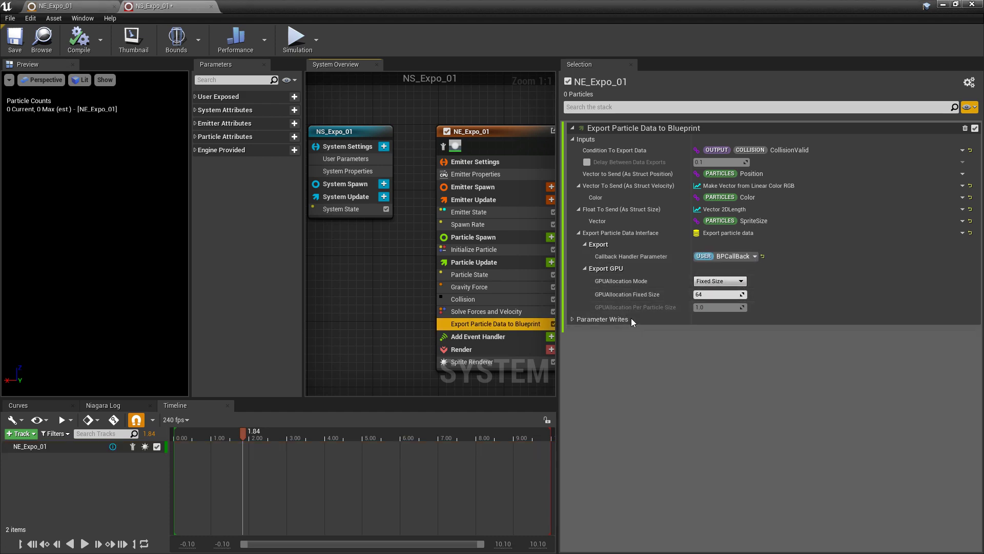
pyautogui.click(15, 40)
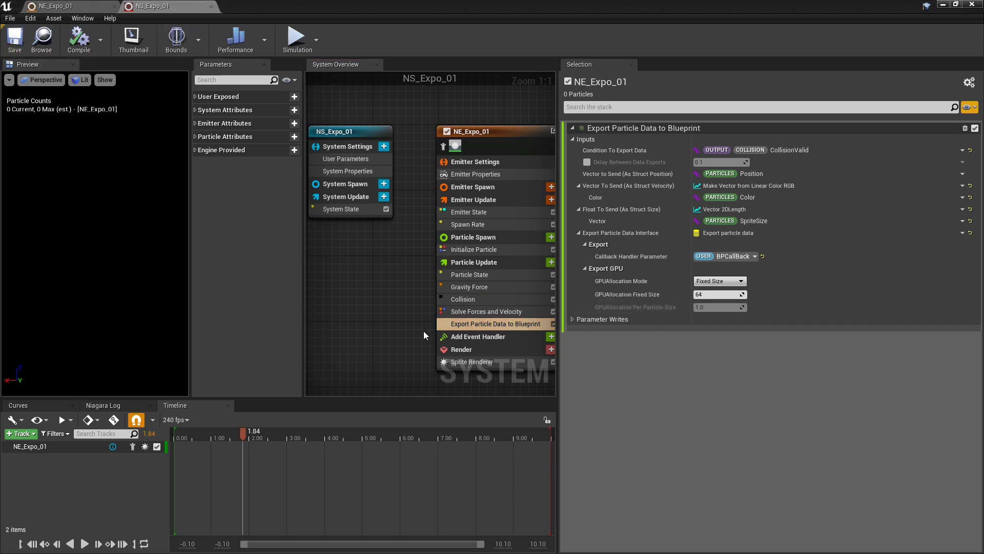
# Step: Create a Blueprint class based on Actor in the FX/New folder and name it BP_Expo_01
pyautogui.click(941, 5)
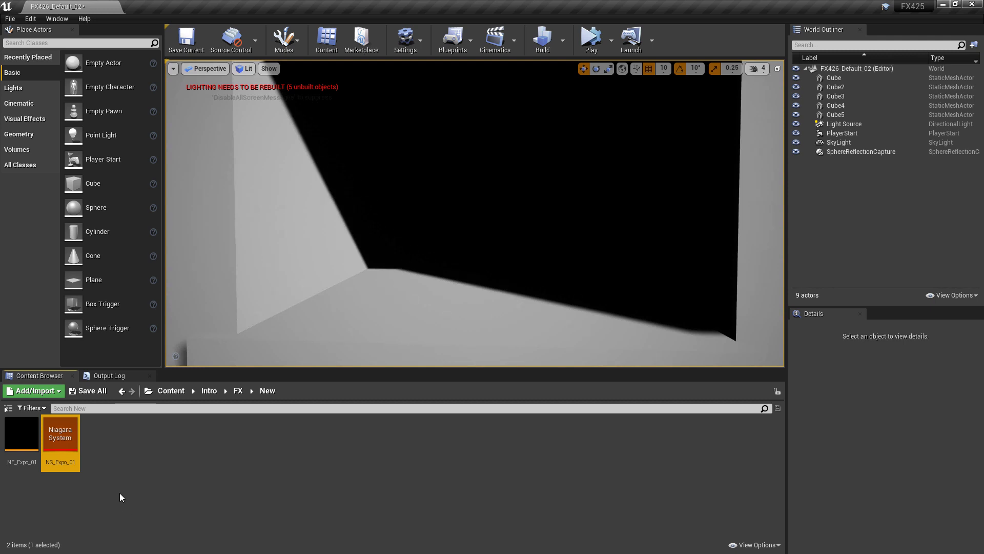
pyautogui.rightClick(122, 458)
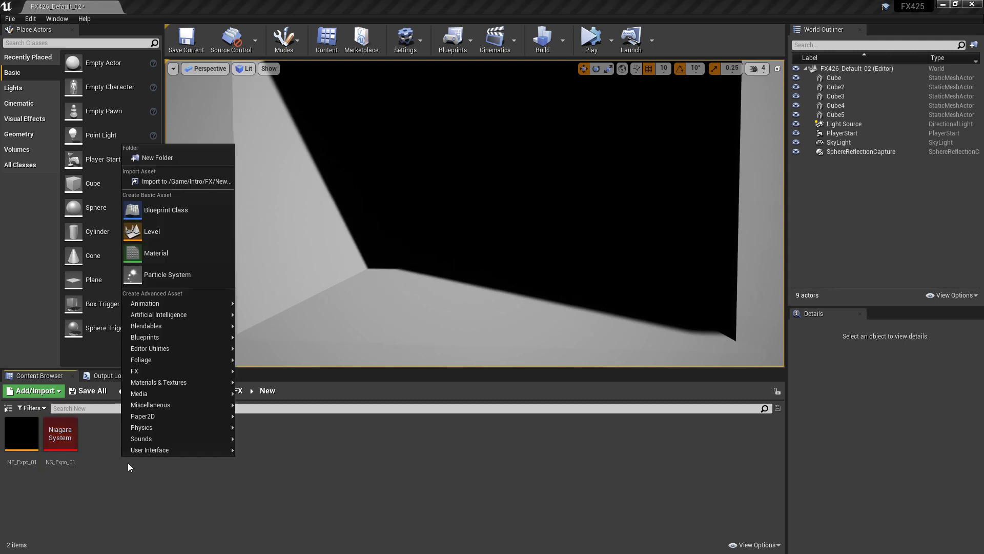
pyautogui.click(189, 211)
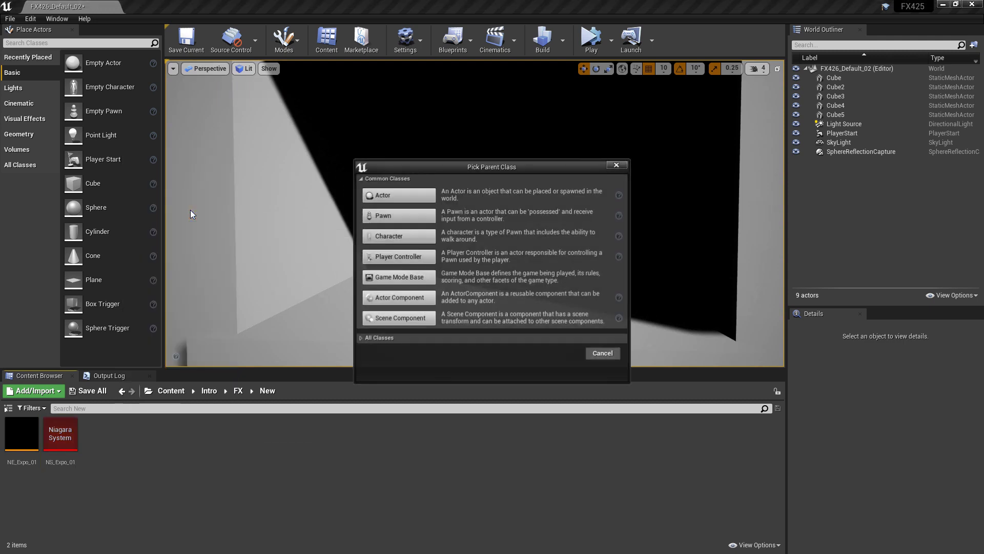
pyautogui.click(399, 199)
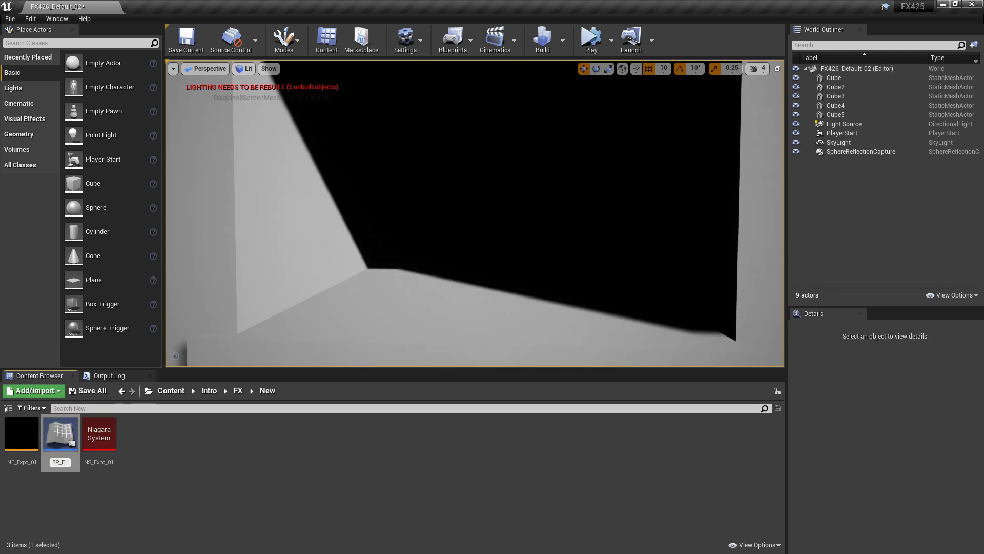
pyautogui.write('BP_Expo_01')
pyautogui.press('Return')
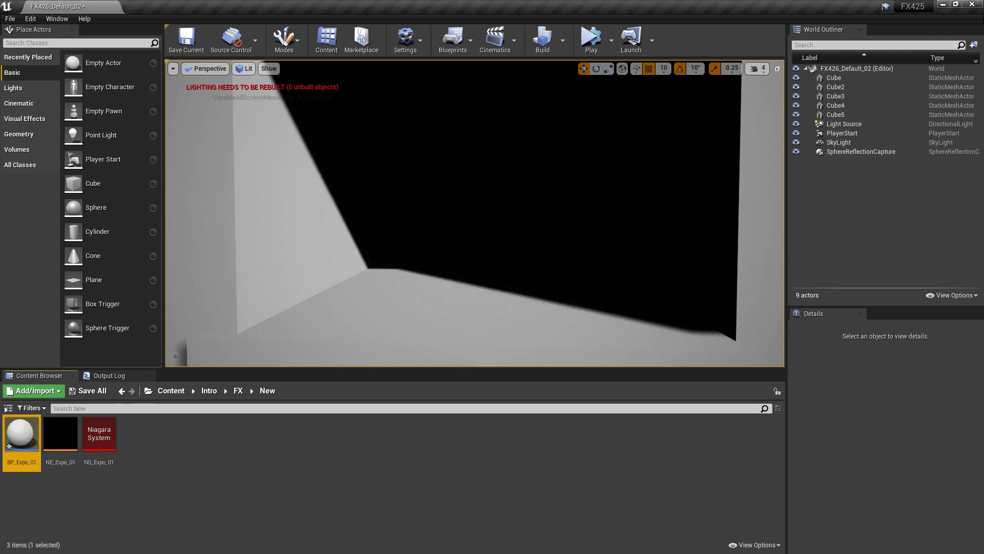
# Step: Open BP_Expo_01 and add a Niagara Particle System component with the name Niagara
pyautogui.doubleClick(30, 439)
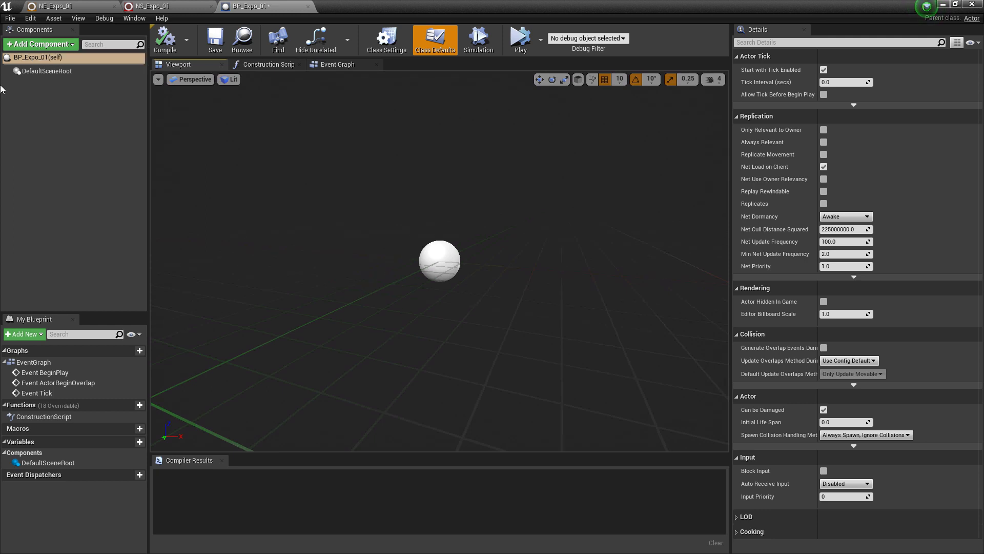
pyautogui.click(43, 50)
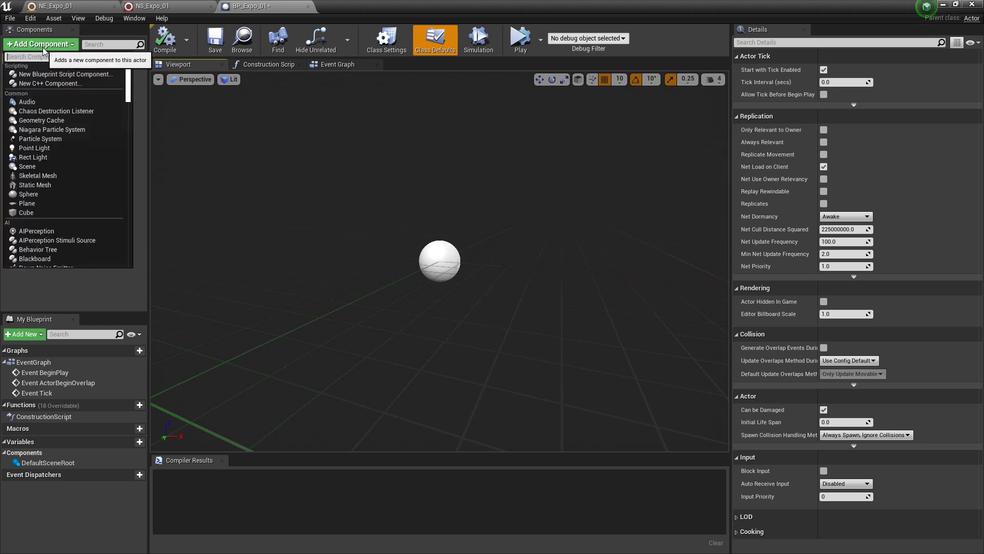
pyautogui.write('niag')
pyautogui.press('Return')
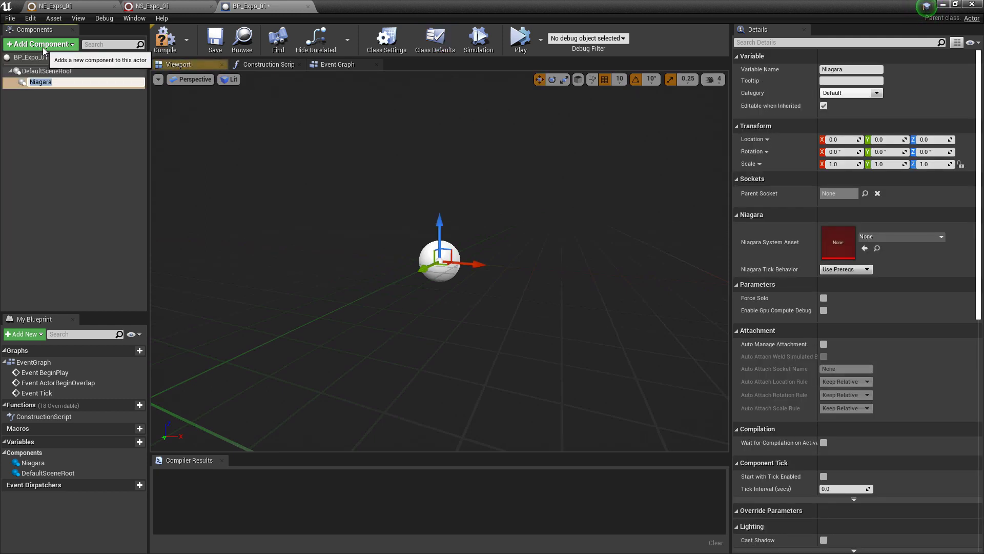
pyautogui.press('Return')
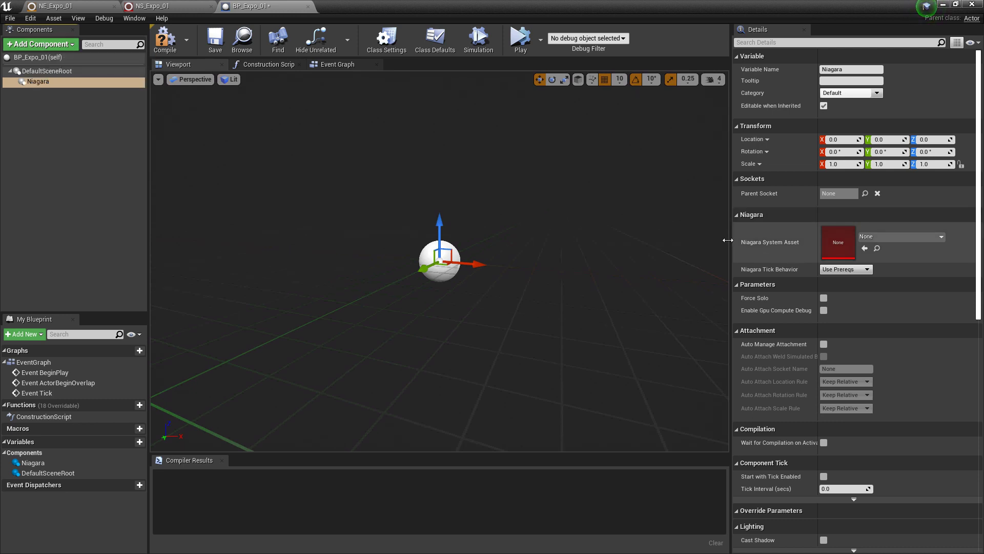
# Step: Assign NS_Expo_01 as the Niagara component's system asset and compile the Blueprint
pyautogui.click(901, 237)
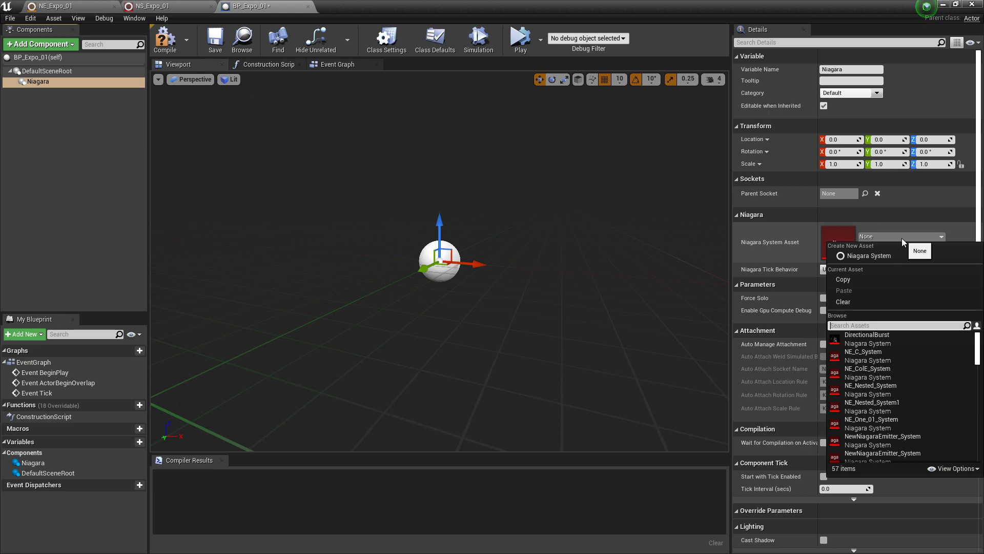
pyautogui.write('expo')
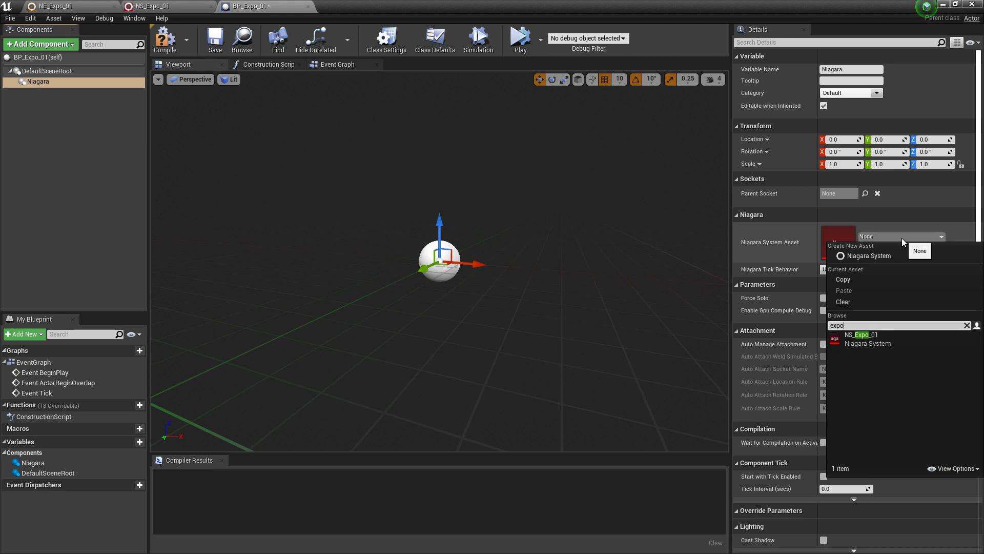
pyautogui.click(865, 340)
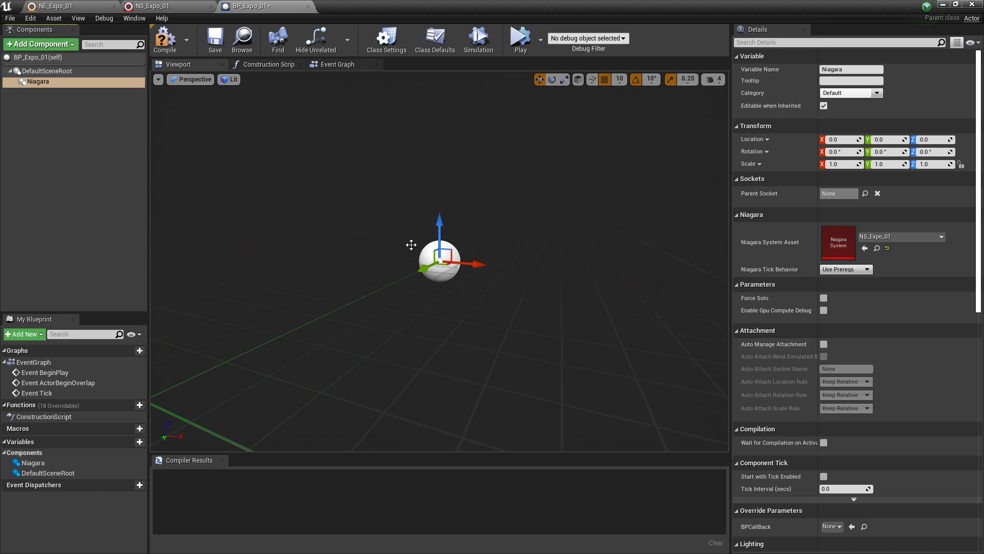
pyautogui.press('F7')
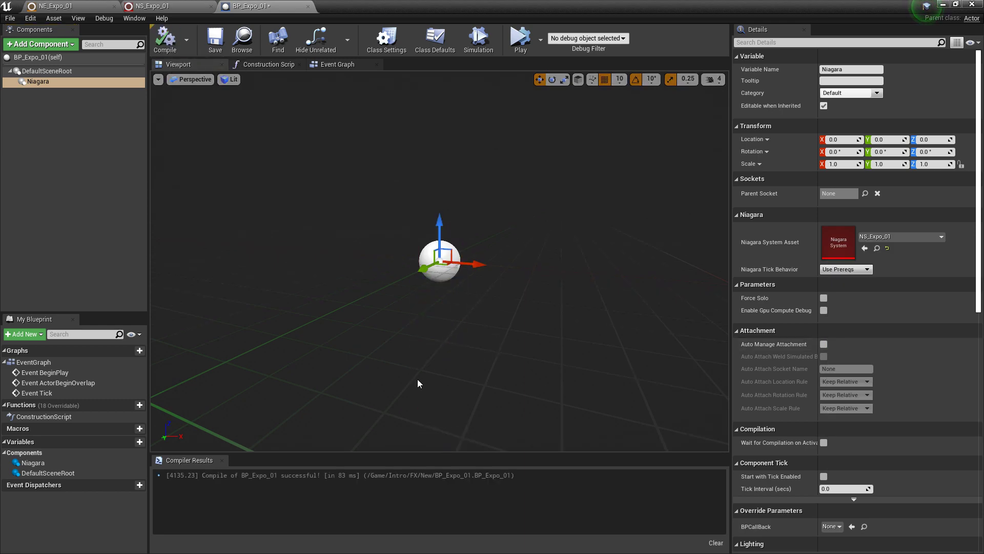
# Step: Remove the unused ActorBeginOverlap and Tick events from BP_Expo_01's Event Graph, keeping Event BeginPlay
pyautogui.click(334, 64)
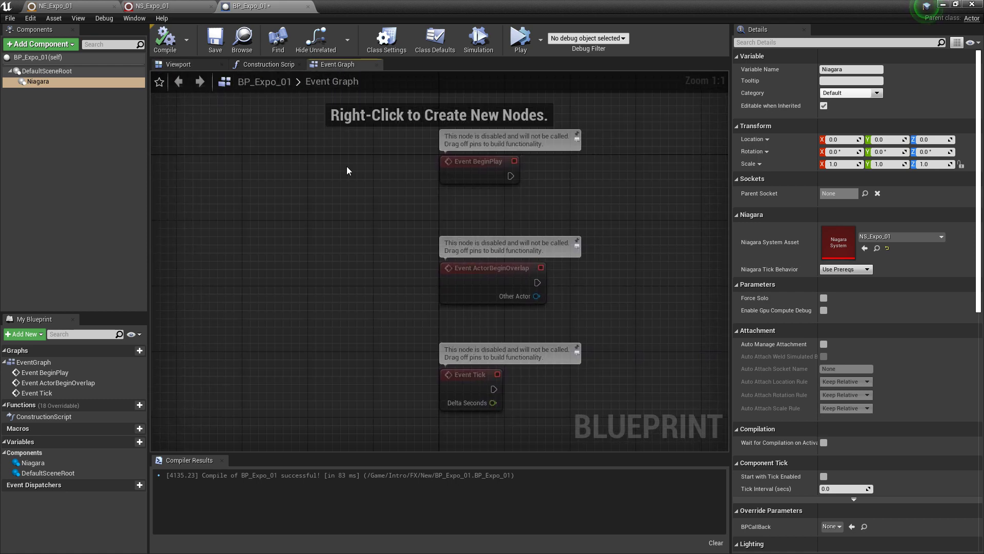
pyautogui.click(169, 8)
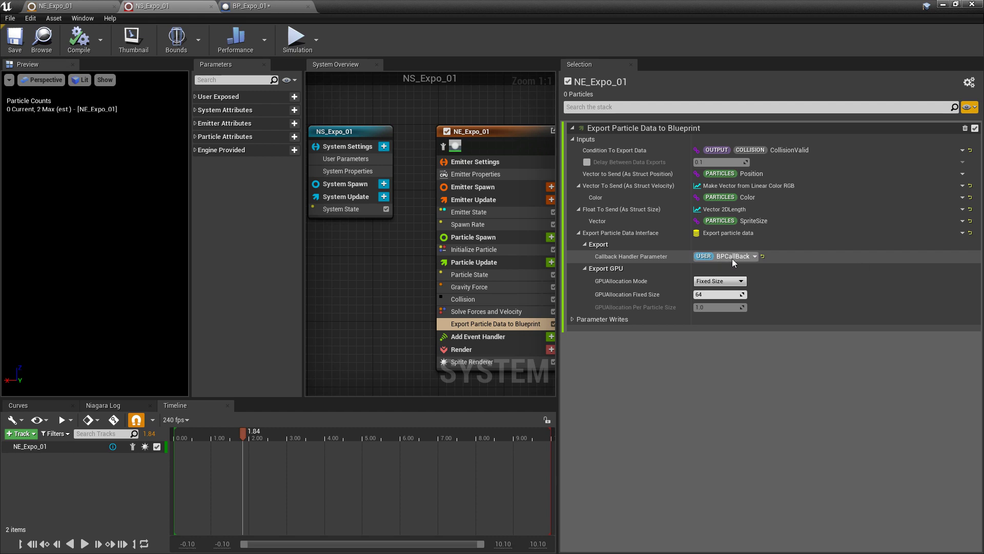
pyautogui.hotkey('ctrl', 'Tab')
pyautogui.moveTo(495, 249); pyautogui.dragTo(402, 312, button='right')
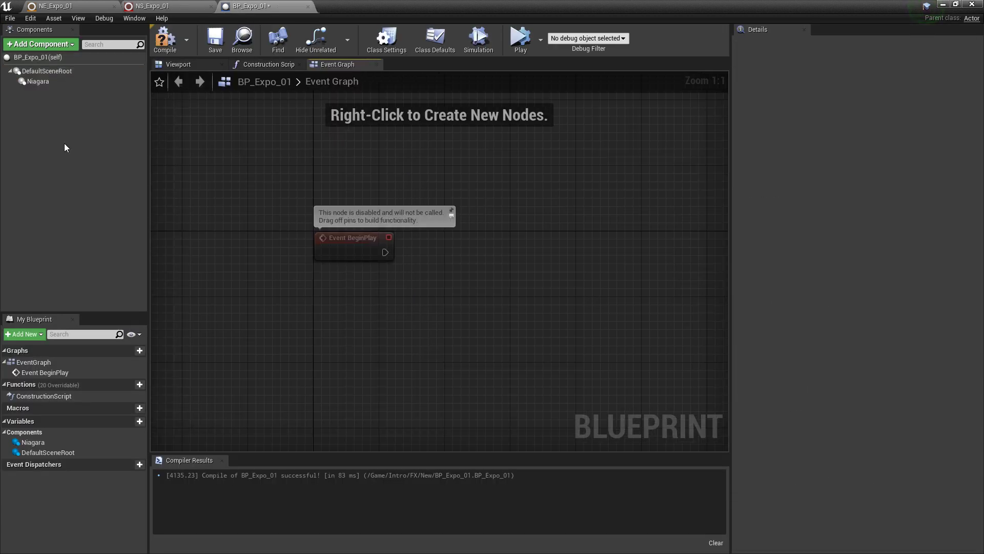
# Step: Add a Niagara component reference to the graph and create a Set Niagara Variable By String (Object) node targeting it
pyautogui.click(38, 81)
pyautogui.moveTo(38, 81); pyautogui.dragTo(531, 251)
pyautogui.click(477, 288)
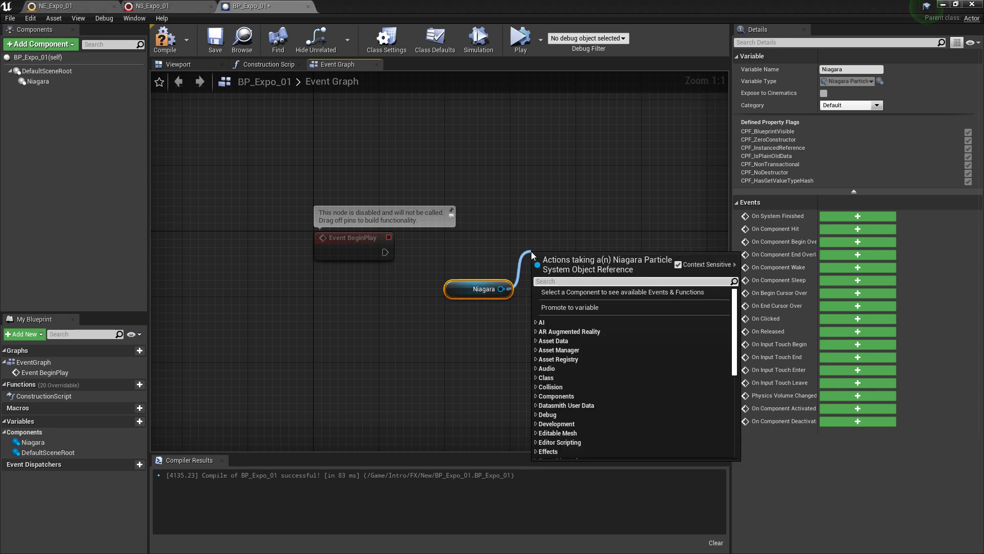
pyautogui.write('set')
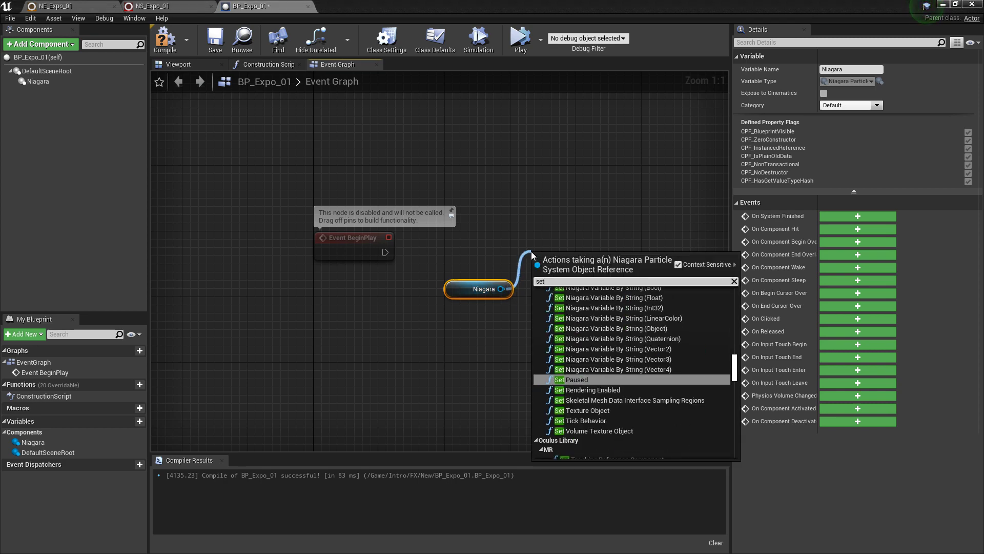
pyautogui.click(629, 328)
pyautogui.moveTo(605, 254); pyautogui.dragTo(605, 229)
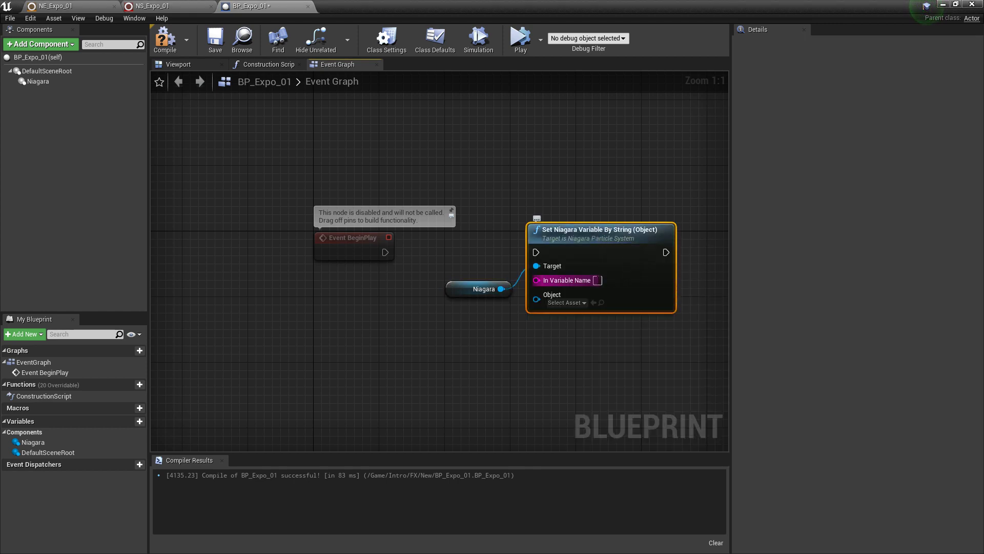
# Step: Set the Set Niagara Variable node's In Variable Name to User.BPCallBack
pyautogui.click(593, 280)
pyautogui.write('BPC')
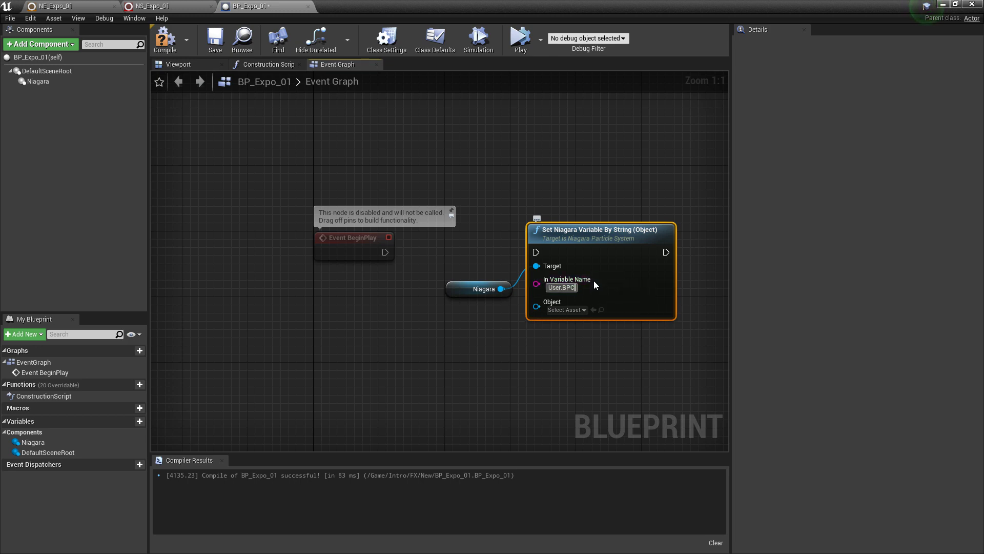
pyautogui.write('allBack')
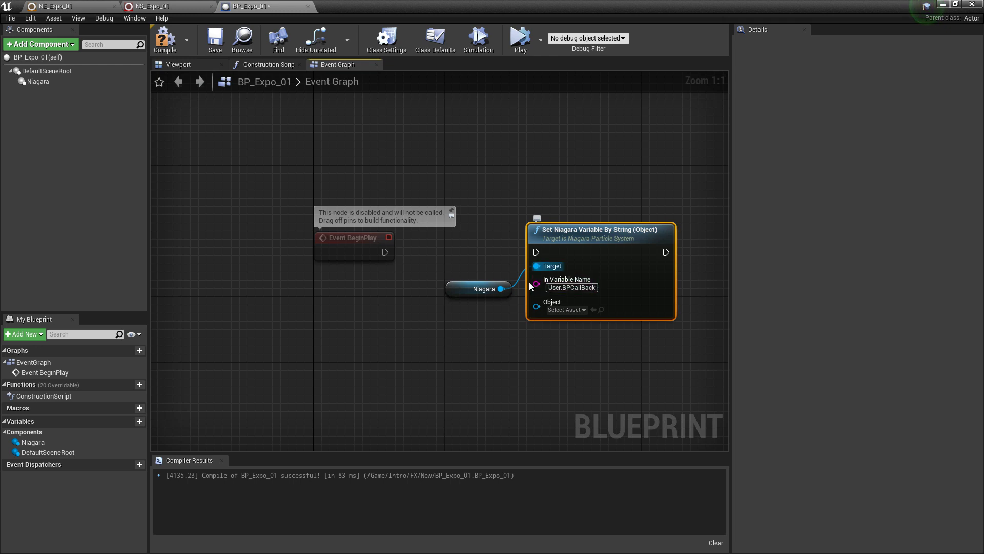
# Step: Place the Niagara reference above the Set Niagara Variable node and connect Event BeginPlay to that node's execution input
pyautogui.moveTo(464, 290); pyautogui.dragTo(578, 199)
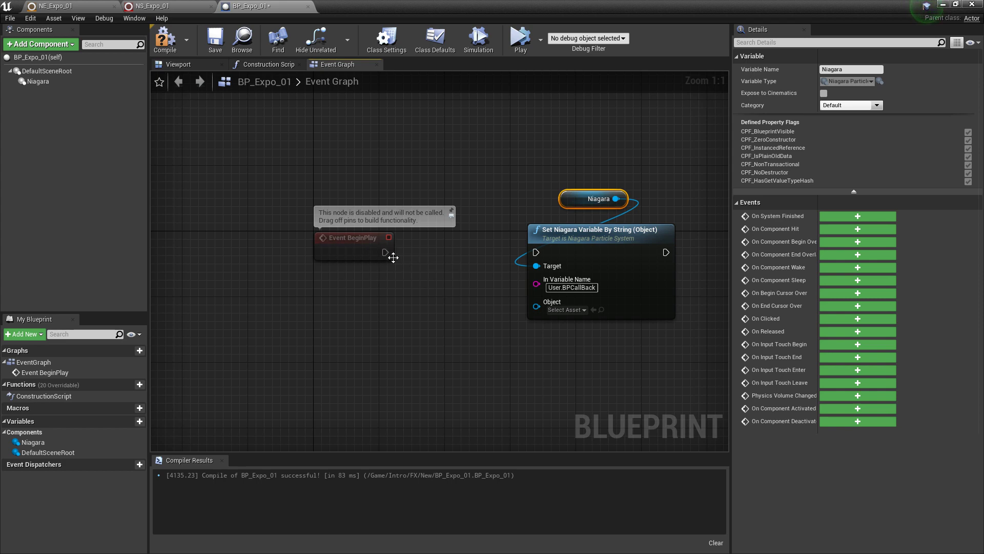
pyautogui.moveTo(385, 253); pyautogui.dragTo(535, 252)
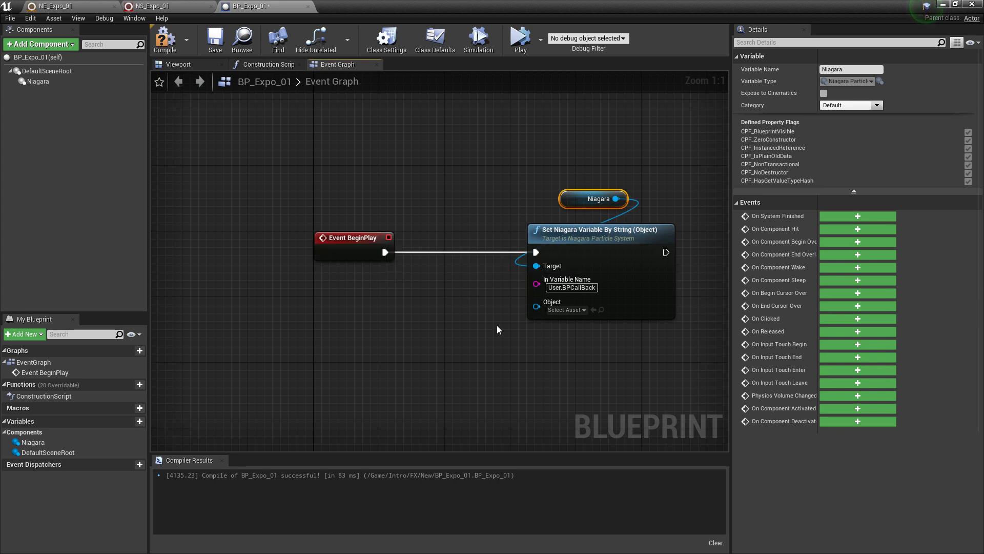
pyautogui.press('Home')
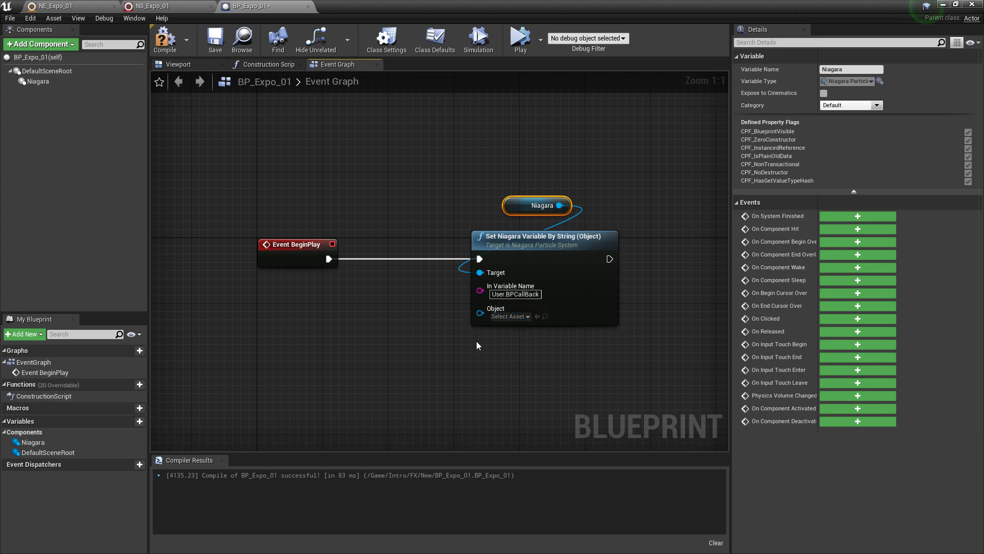
# Step: Feed a reference to self into the Set Niagara Variable node's Object input, place it beneath the node, and compile
pyautogui.moveTo(480, 313); pyautogui.dragTo(415, 336)
pyautogui.write('self')
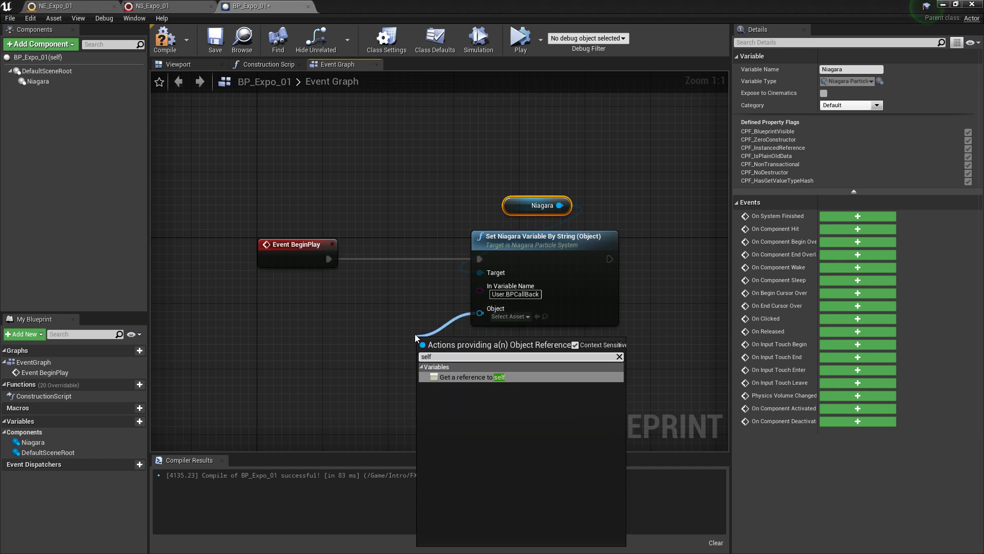
pyautogui.press('Return')
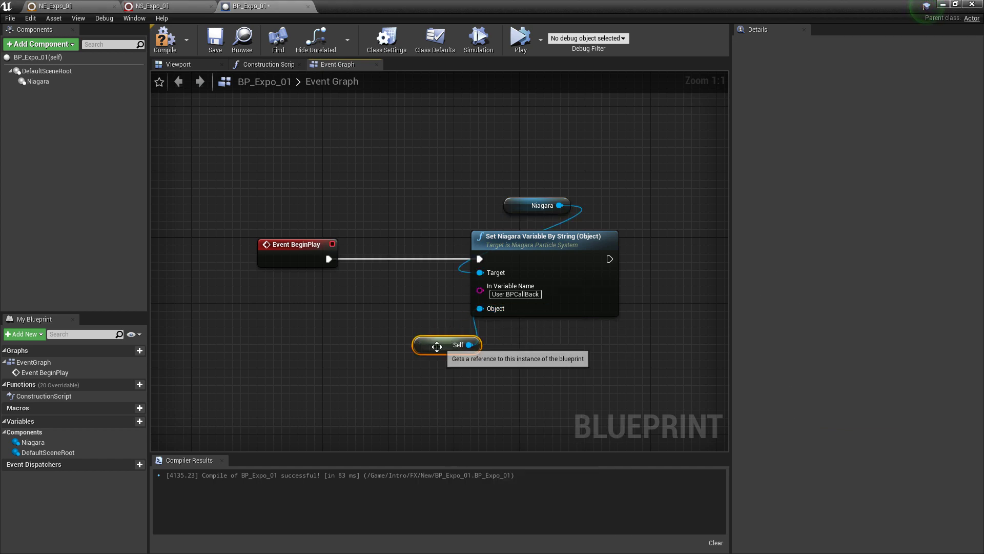
pyautogui.moveTo(443, 345); pyautogui.dragTo(542, 344)
pyautogui.moveTo(538, 261); pyautogui.dragTo(517, 269, button='right')
pyautogui.press('F7')
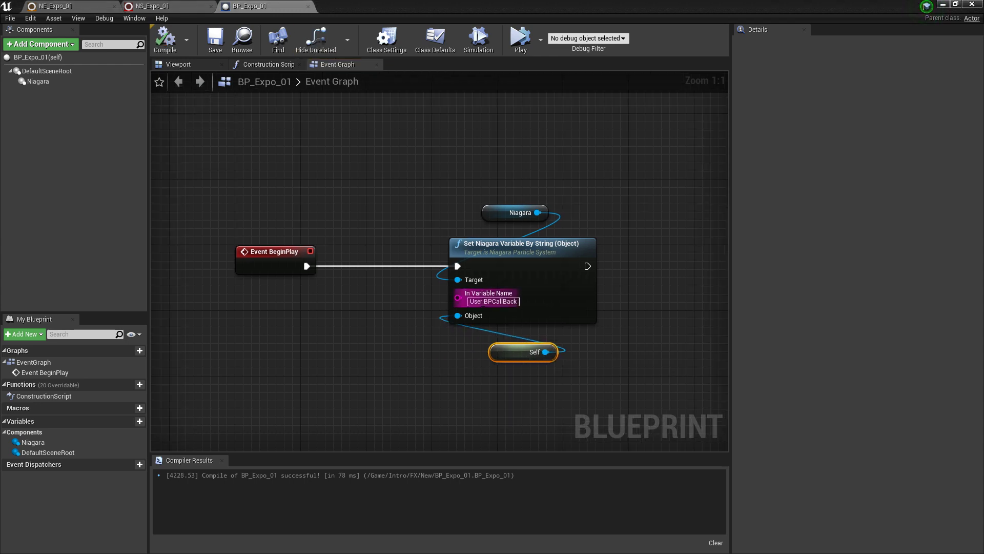
# Step: Implement the NiagaraParticleCallbackHandler interface in BP_Expo_01's class settings
pyautogui.click(172, 6)
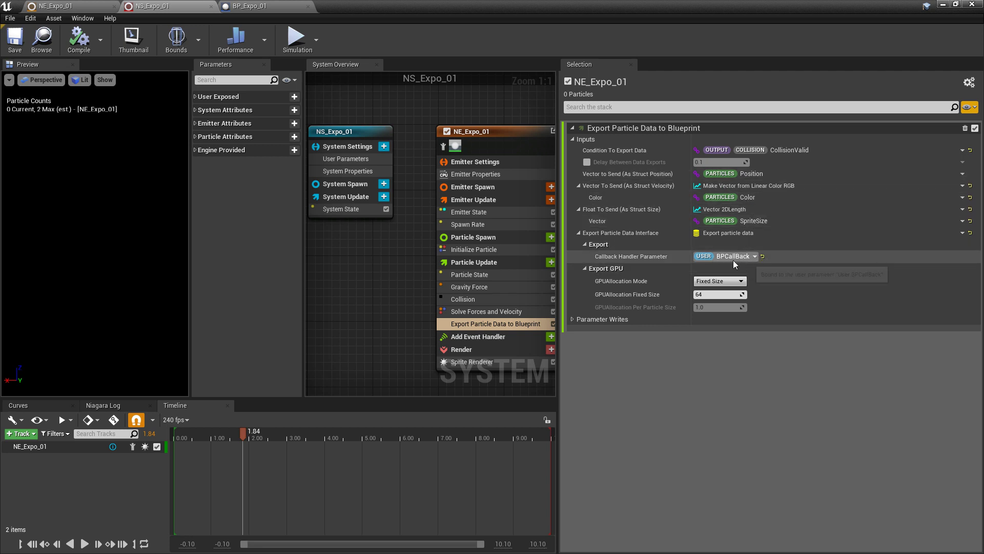
pyautogui.click(255, 8)
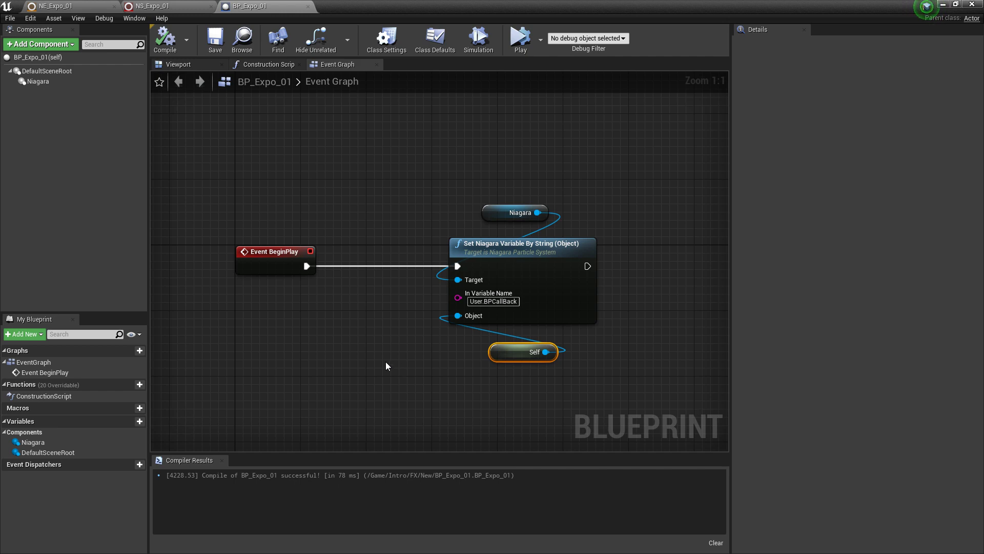
pyautogui.click(386, 42)
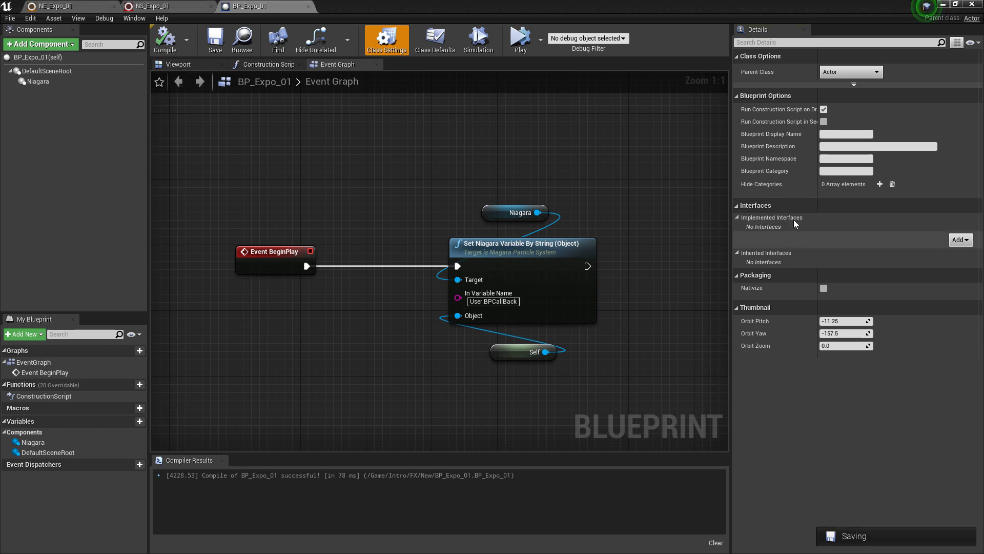
pyautogui.click(959, 241)
pyautogui.write('niaga')
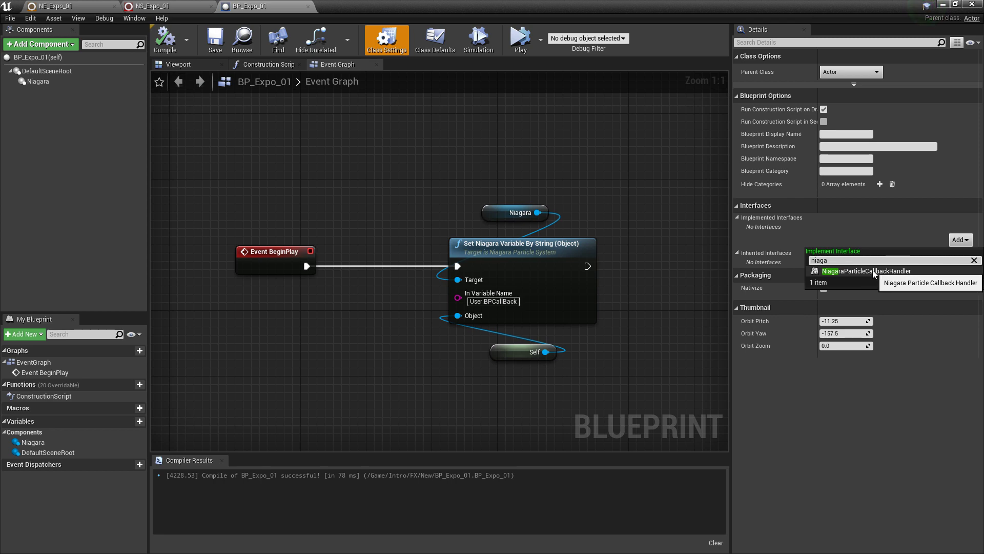
pyautogui.click(872, 270)
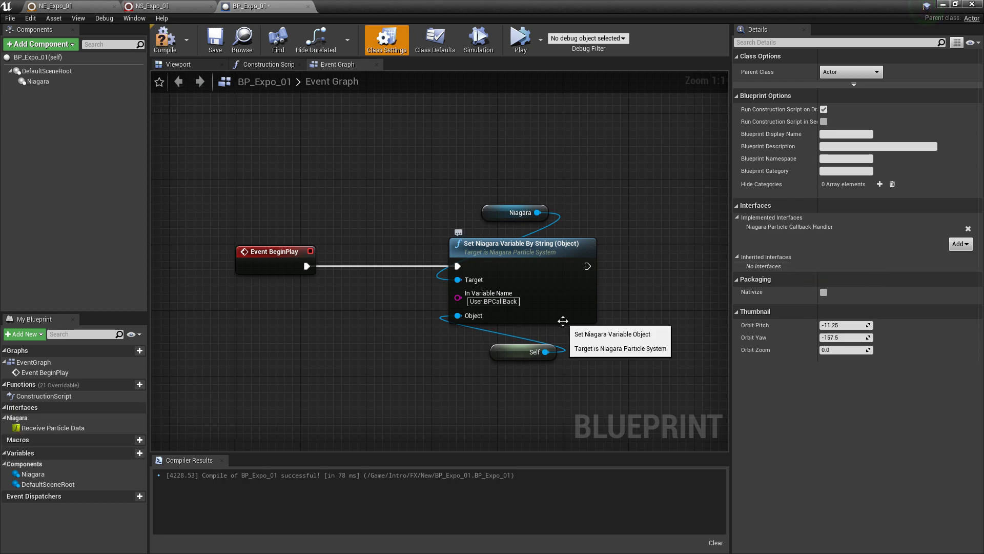
# Step: Implement the Receive Particle Data interface function as an event in the Event Graph
pyautogui.rightClick(70, 426)
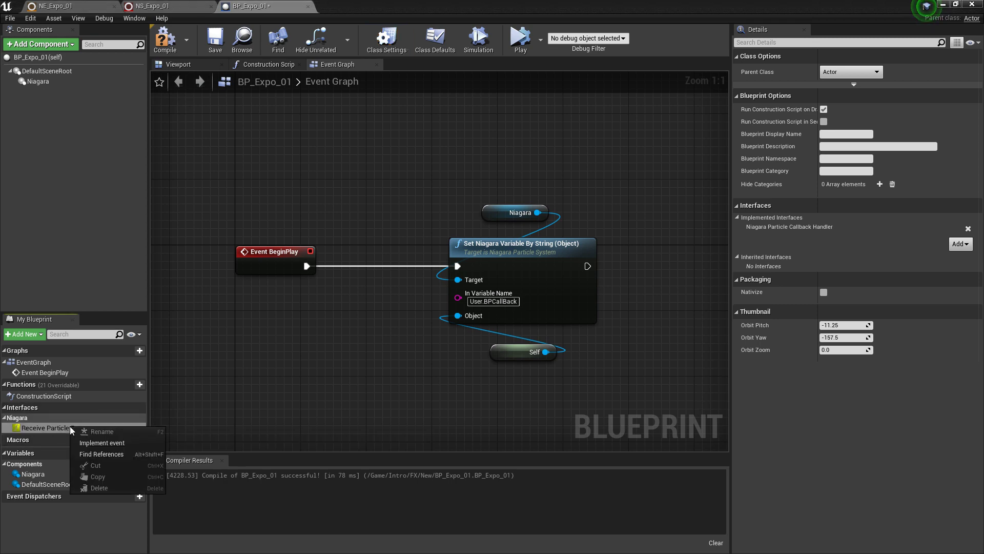
pyautogui.click(105, 442)
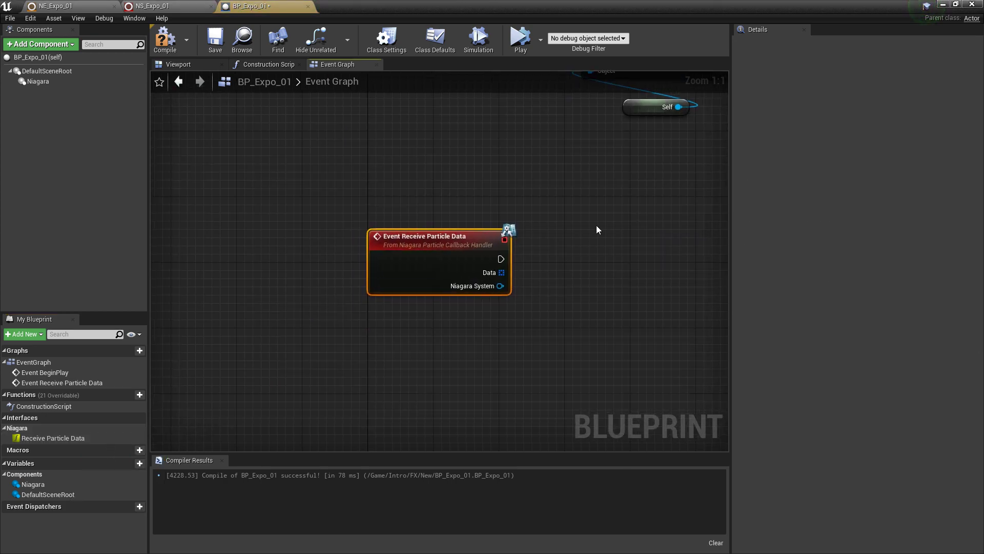
pyautogui.moveTo(597, 227); pyautogui.dragTo(468, 308, button='right')
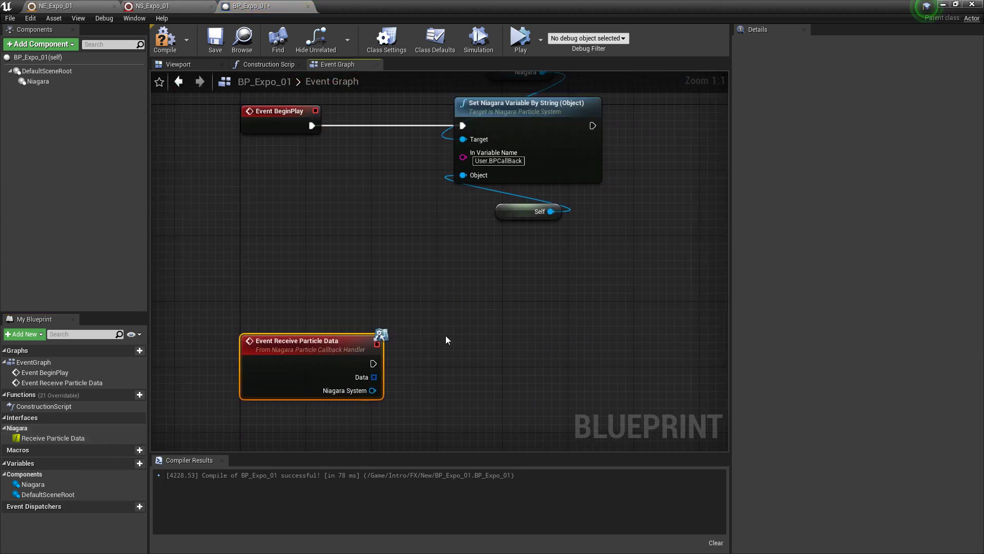
# Step: Add a For Each Loop over the Receive Particle Data event's Data array and connect the event's execution to the loop
pyautogui.moveTo(297, 363)
pyautogui.click(177, 10)
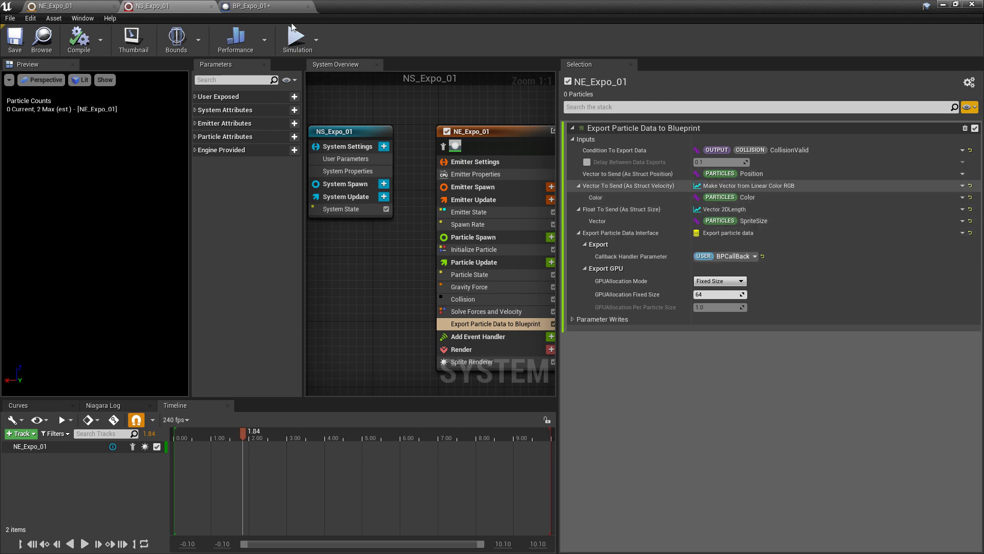
pyautogui.click(269, 6)
pyautogui.moveTo(374, 378); pyautogui.dragTo(435, 373)
pyautogui.write('for each')
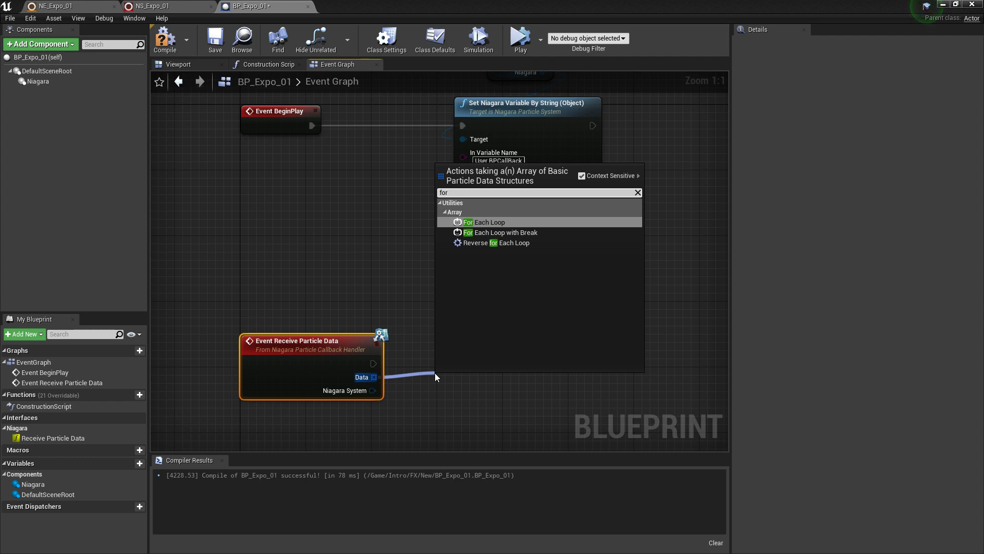
pyautogui.press('Return')
pyautogui.moveTo(479, 385); pyautogui.dragTo(487, 354)
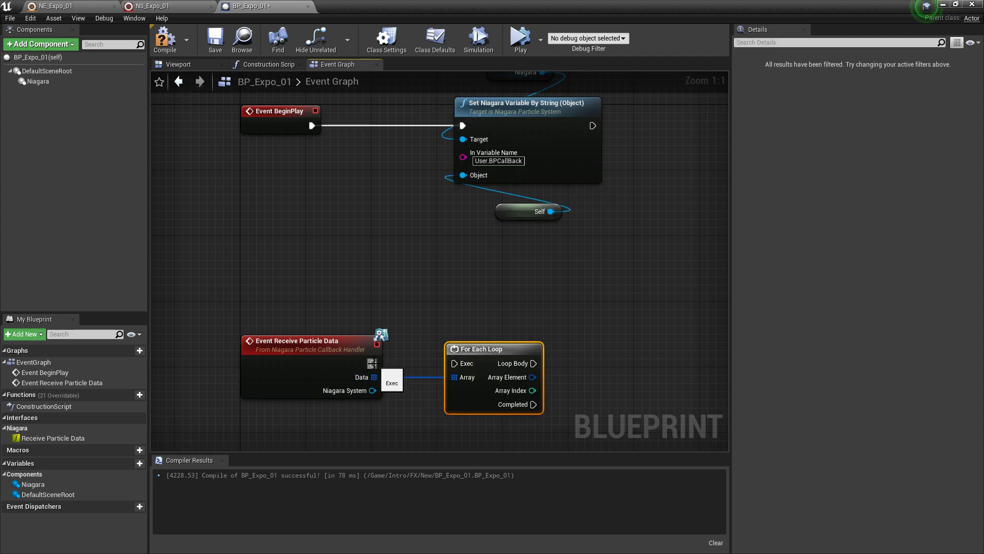
pyautogui.moveTo(374, 363); pyautogui.dragTo(456, 363)
# Step: Add a Break BasicParticleData node on the loop's Array Element and place it below the For Each Loop's output side
pyautogui.moveTo(600, 356); pyautogui.dragTo(502, 346, button='right')
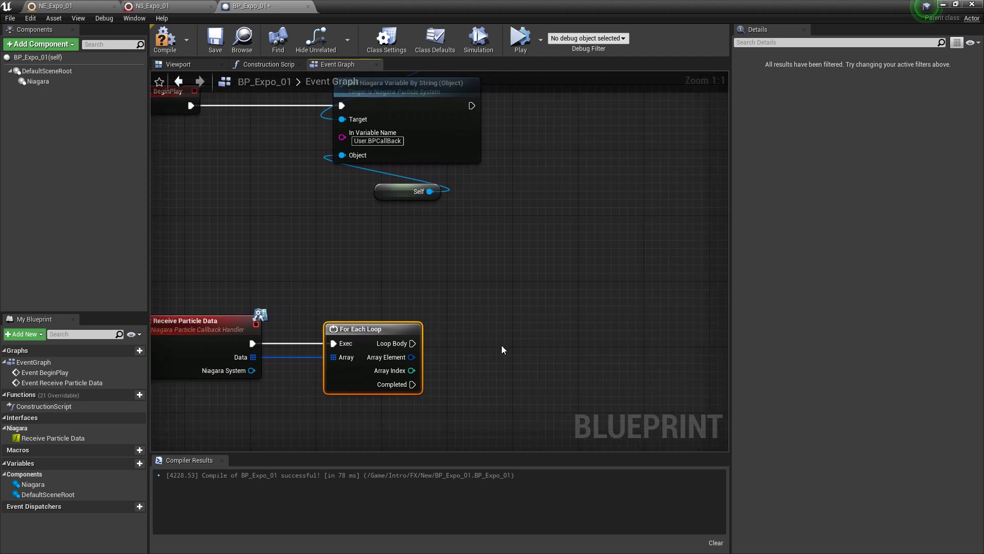
pyautogui.moveTo(411, 357); pyautogui.dragTo(485, 357)
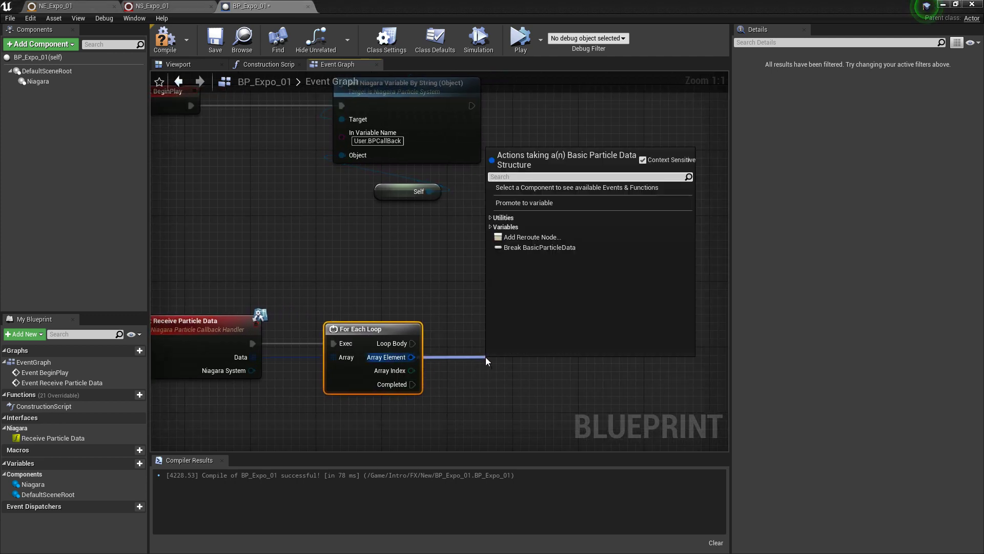
pyautogui.write('break')
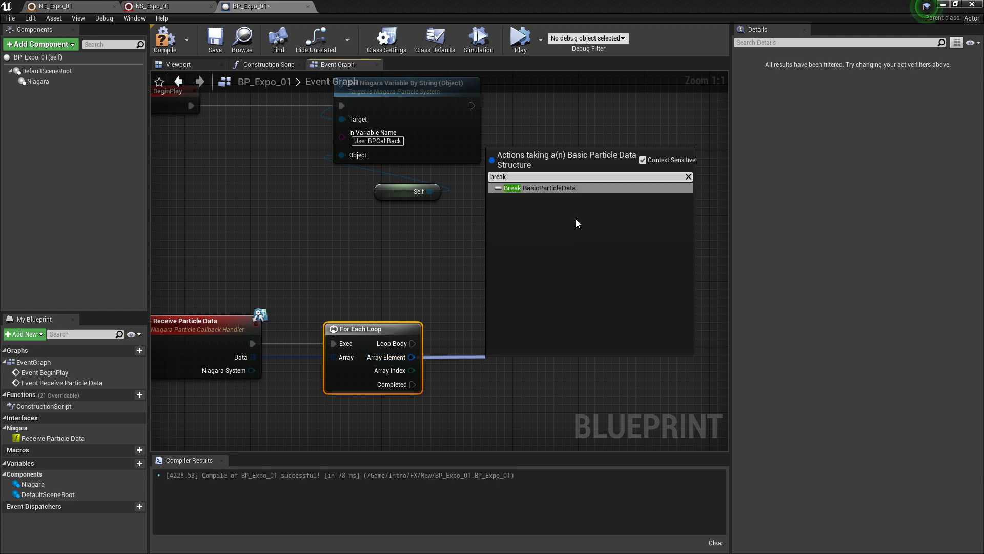
pyautogui.click(556, 188)
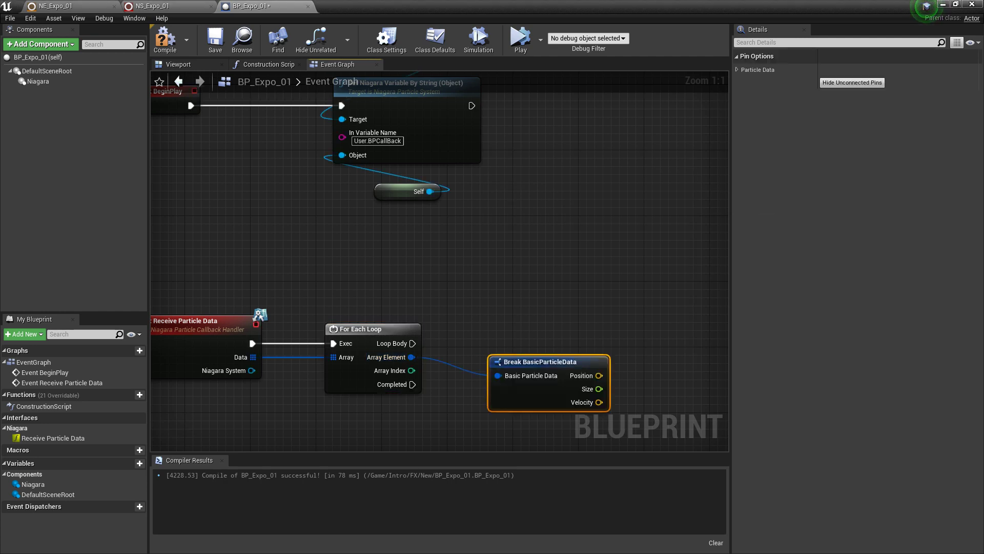
pyautogui.moveTo(545, 366); pyautogui.dragTo(494, 345, button='right')
pyautogui.moveTo(492, 330); pyautogui.dragTo(484, 322)
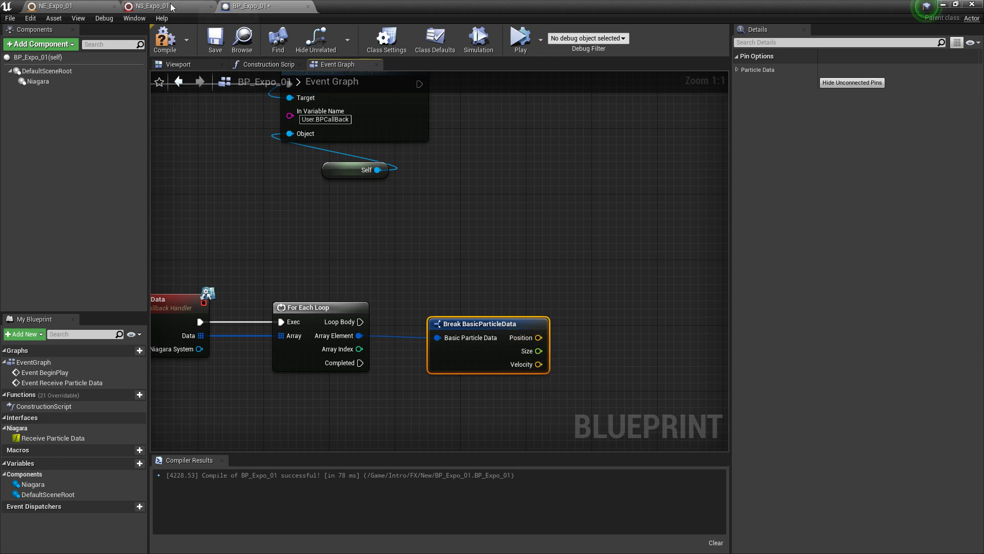
pyautogui.click(154, 6)
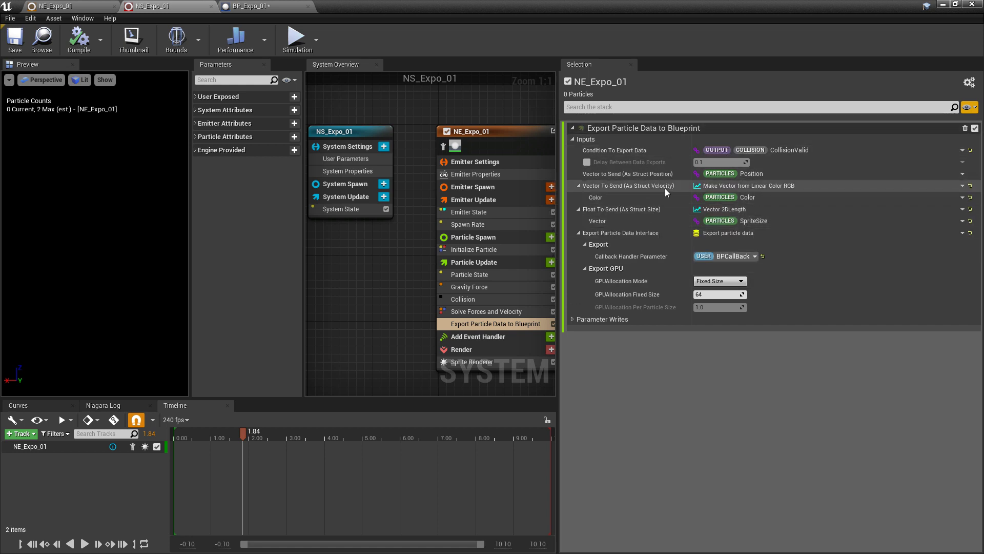
pyautogui.click(251, 6)
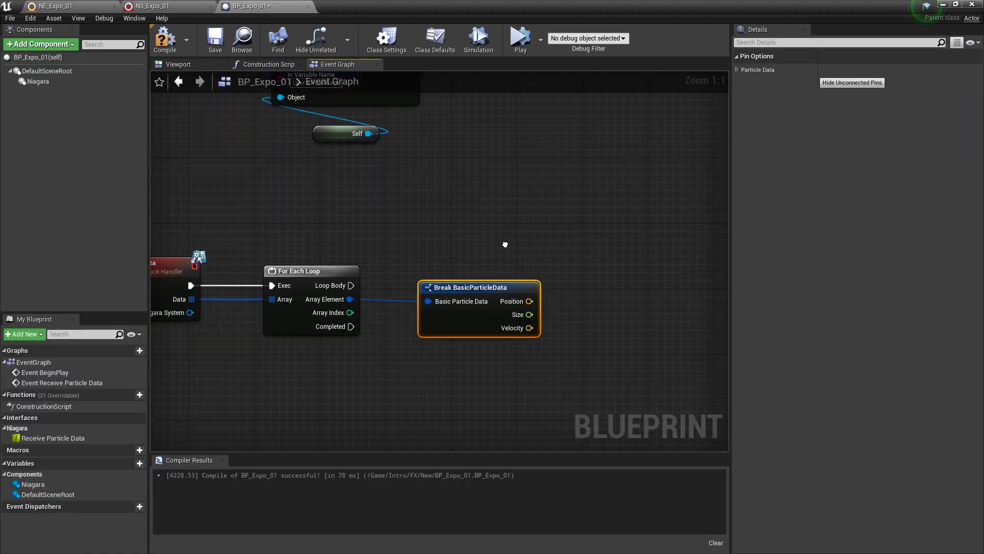
pyautogui.moveTo(475, 362); pyautogui.dragTo(468, 370)
pyautogui.moveTo(517, 293); pyautogui.dragTo(476, 296, button='right')
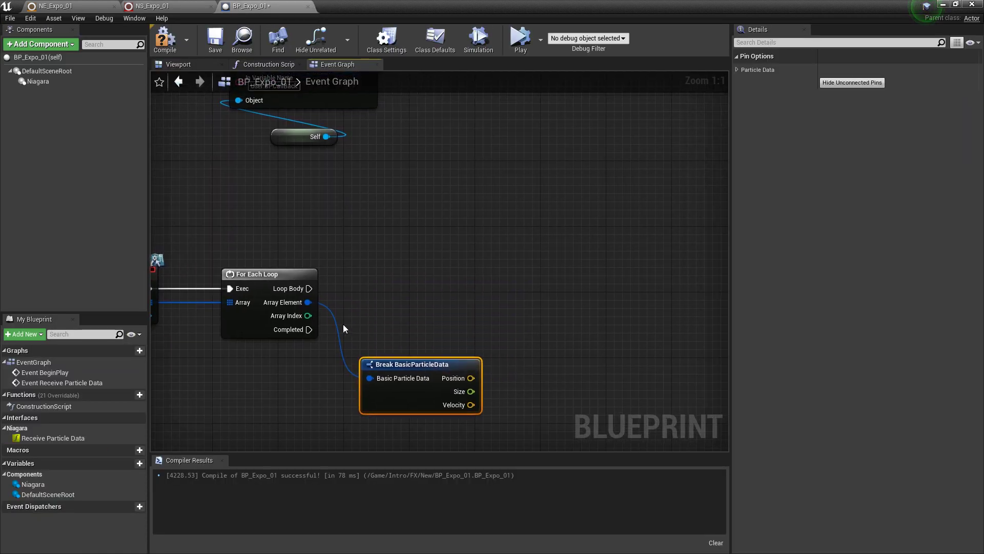
# Step: Add a Print String node on the For Each Loop's Loop Body output and expand its advanced inputs
pyautogui.moveTo(311, 289); pyautogui.dragTo(655, 286)
pyautogui.write('print')
pyautogui.press('Return')
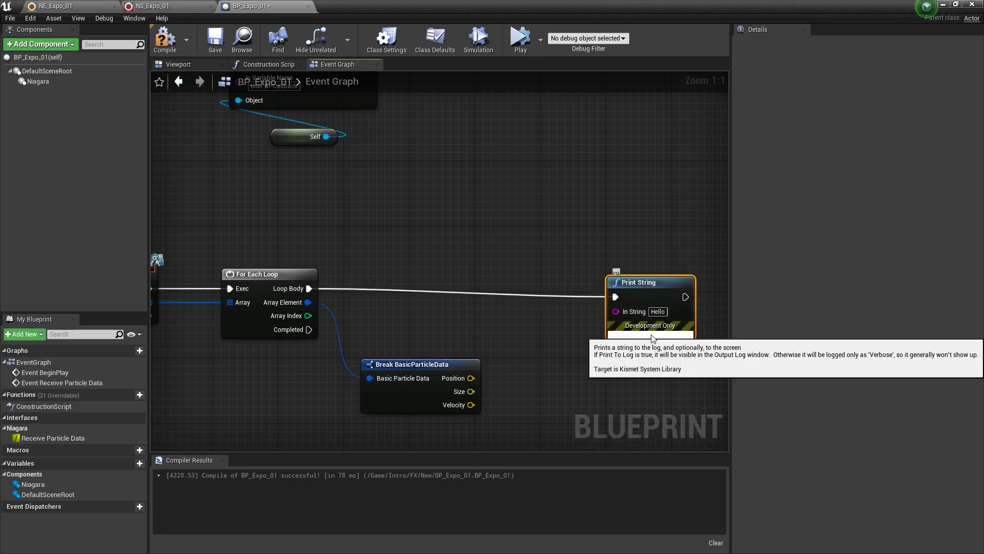
pyautogui.click(656, 341)
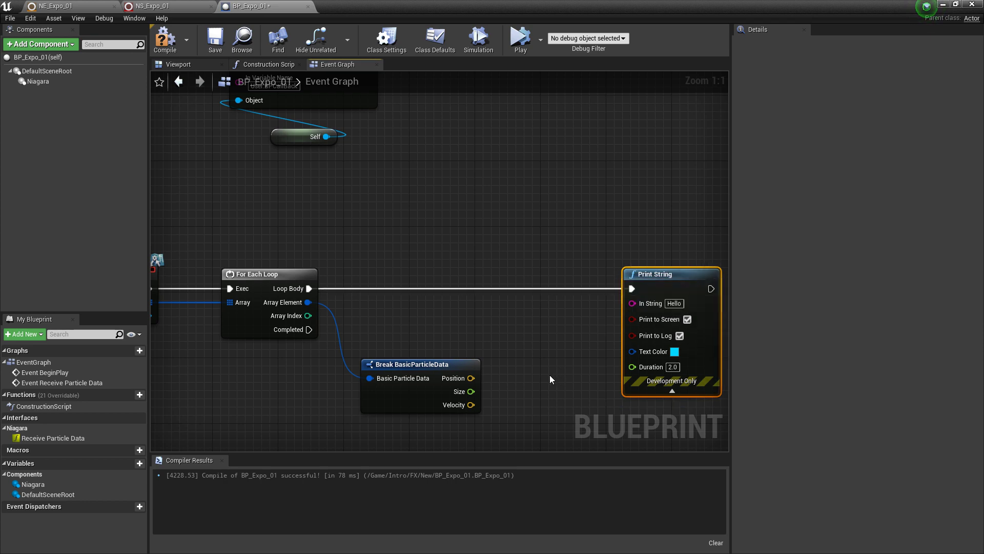
# Step: Connect the broken data's Position to Print String's In String and Velocity to Text Color, placing the color conversion node below the string conversion
pyautogui.moveTo(552, 379); pyautogui.dragTo(520, 369, button='right')
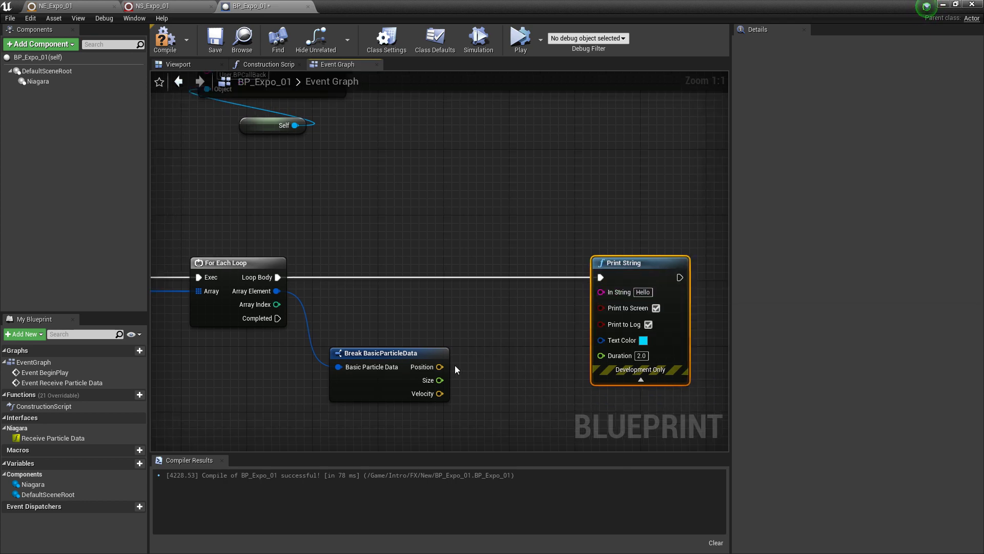
pyautogui.moveTo(439, 366); pyautogui.dragTo(600, 292)
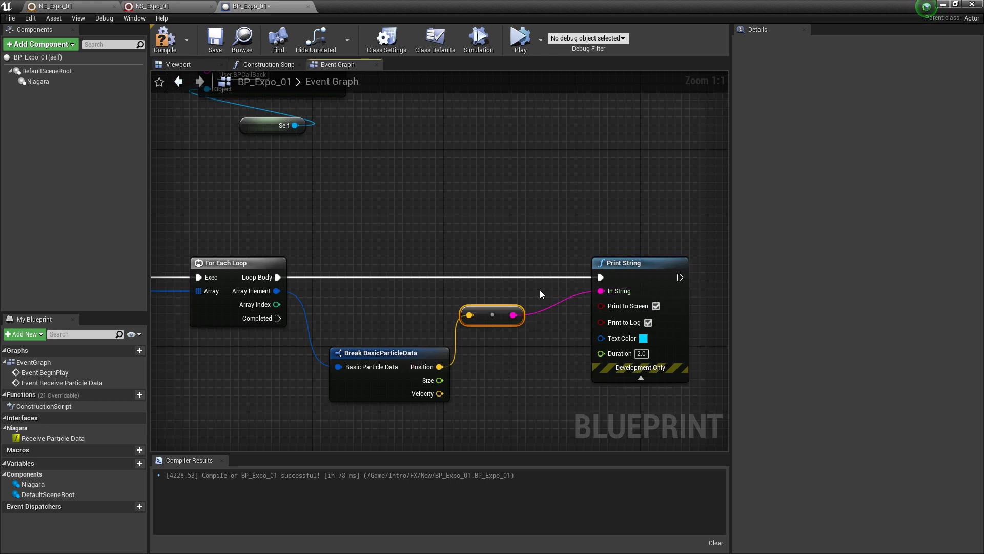
pyautogui.moveTo(500, 398); pyautogui.dragTo(467, 388, button='right')
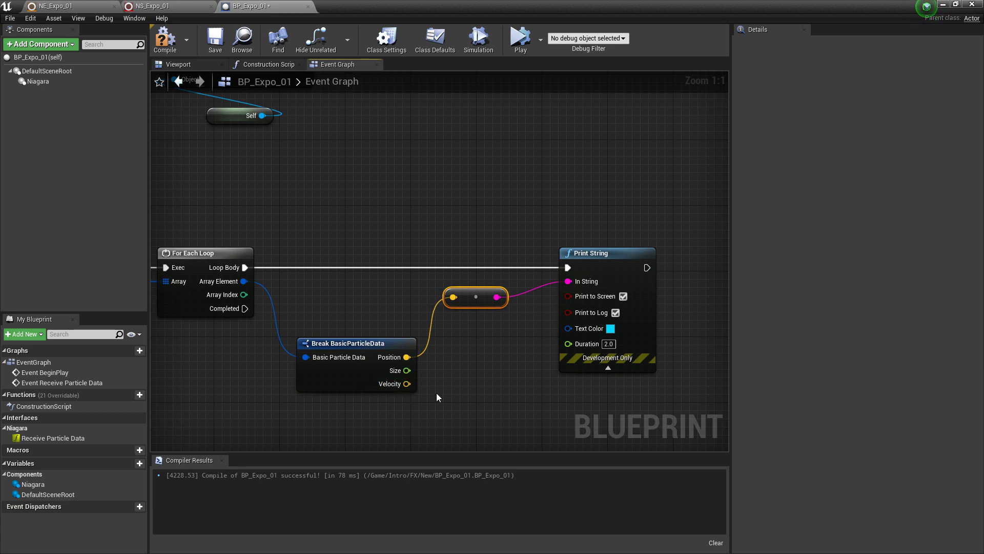
pyautogui.moveTo(407, 383); pyautogui.dragTo(567, 327)
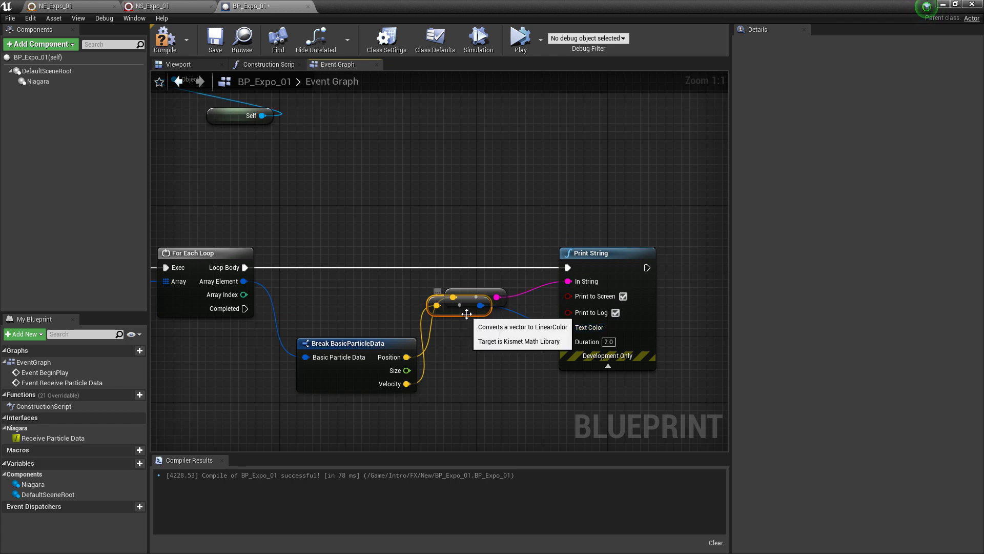
pyautogui.moveTo(467, 313); pyautogui.dragTo(484, 339)
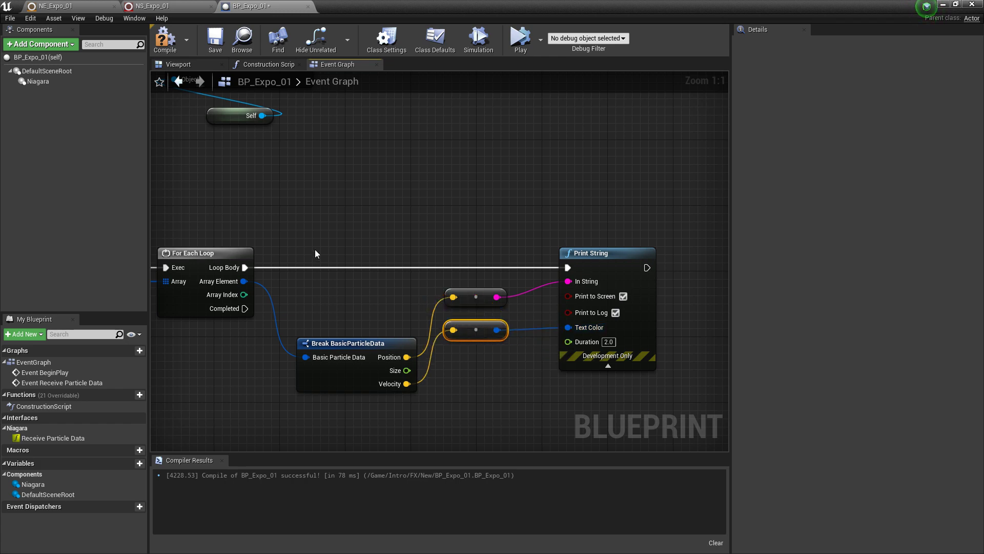
# Step: Compile and save the BP_Expo_01 Blueprint
pyautogui.scroll(-2, 315, 250)
pyautogui.moveTo(282, 224); pyautogui.dragTo(424, 227, button='right')
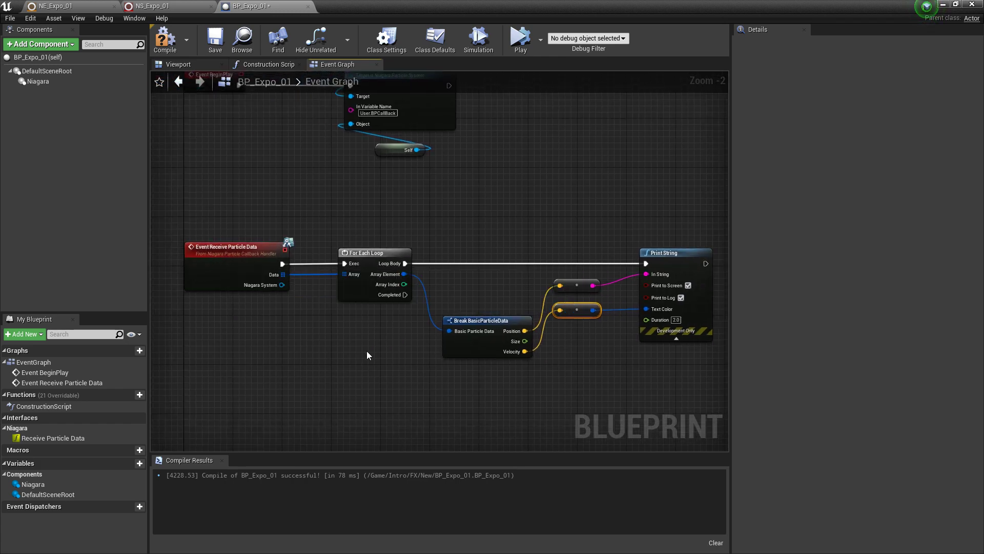
pyautogui.moveTo(367, 350); pyautogui.dragTo(261, 329, button='right')
pyautogui.moveTo(383, 271); pyautogui.dragTo(329, 244, button='right')
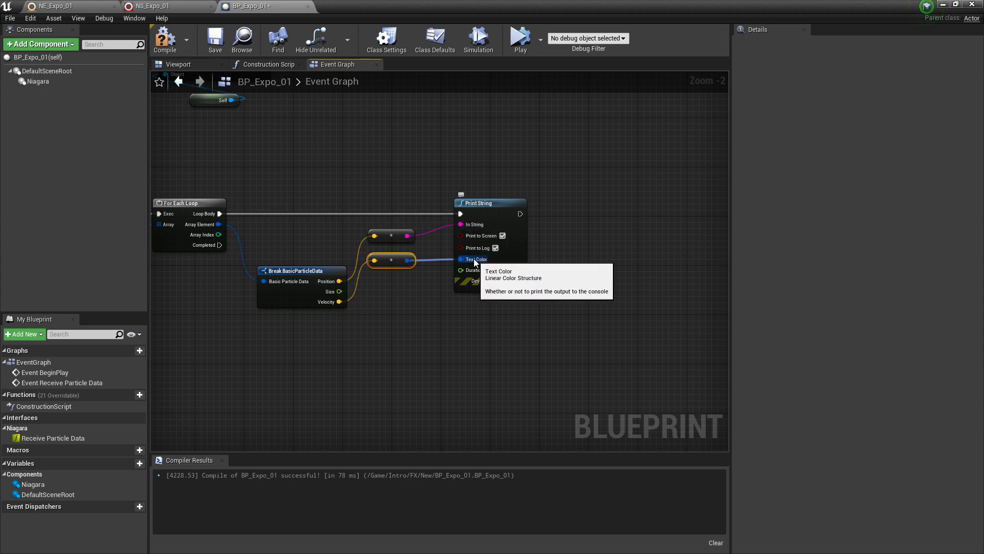
pyautogui.click(164, 37)
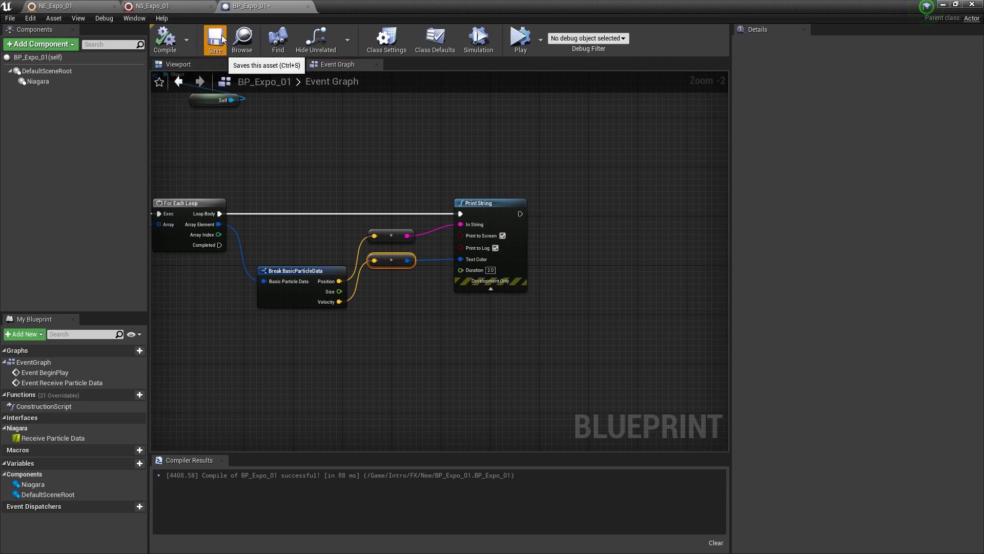
pyautogui.click(218, 40)
# Step: Place BP_Expo_01 in the level, raise it above the floor, and run the level in Simulate mode
pyautogui.click(943, 5)
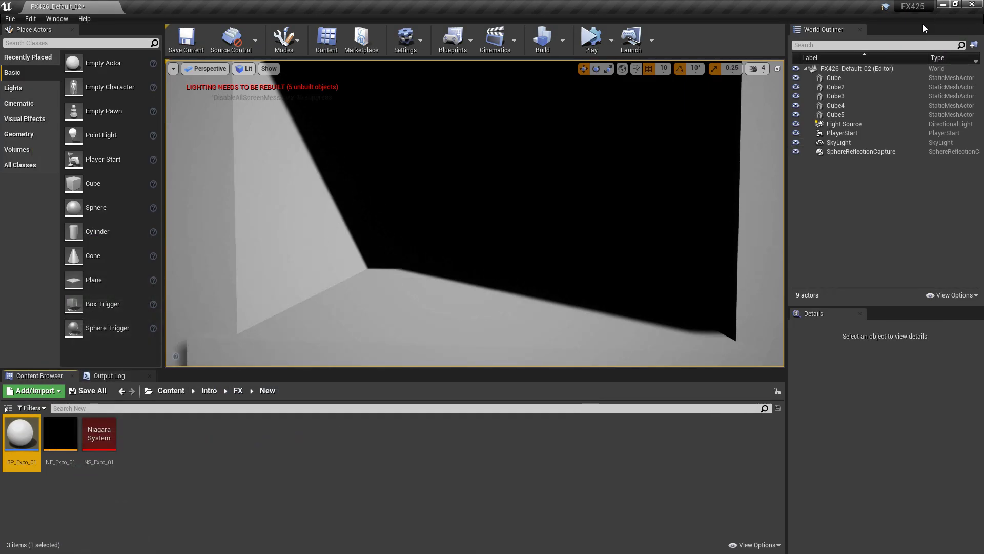
pyautogui.moveTo(21, 433); pyautogui.dragTo(511, 285)
pyautogui.moveTo(510, 241); pyautogui.dragTo(520, 147)
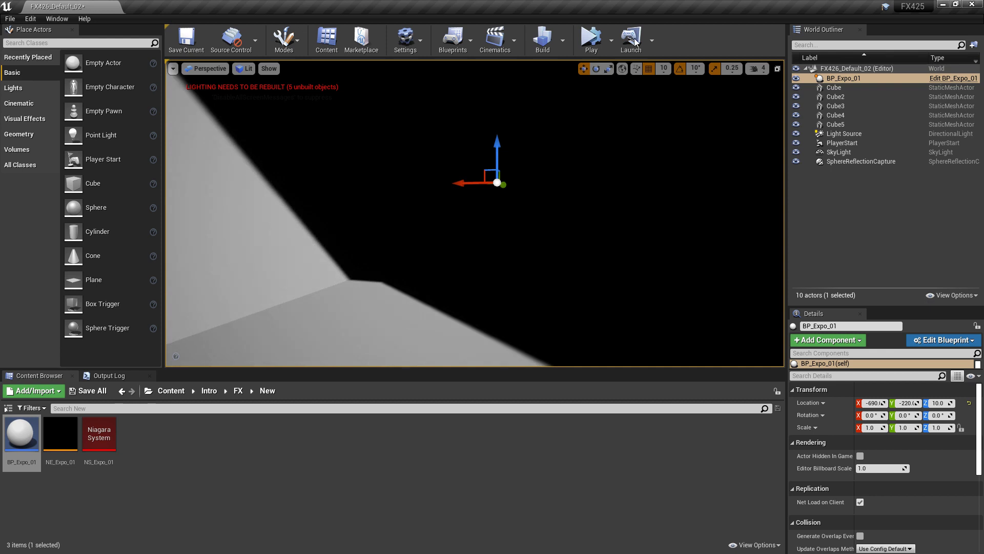
pyautogui.click(611, 40)
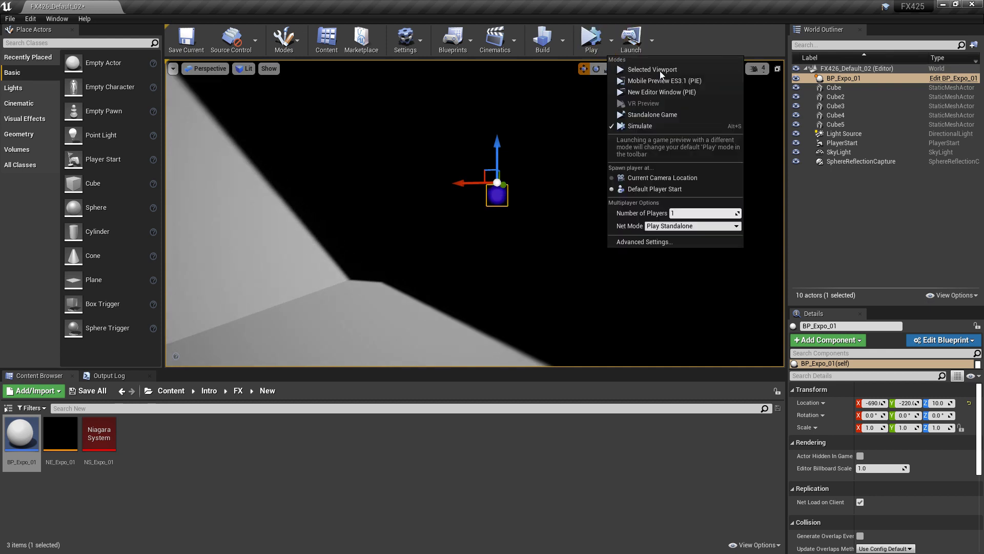
pyautogui.click(641, 125)
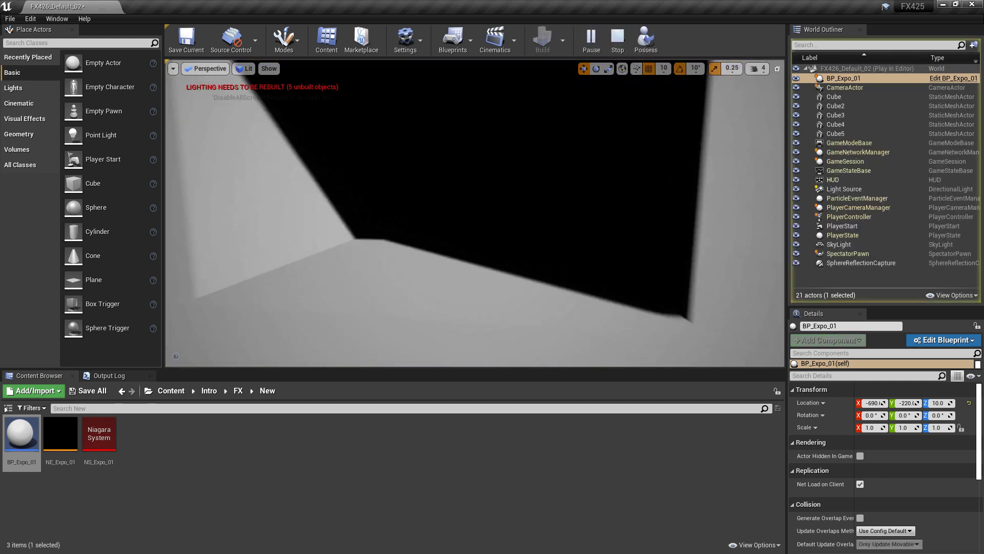
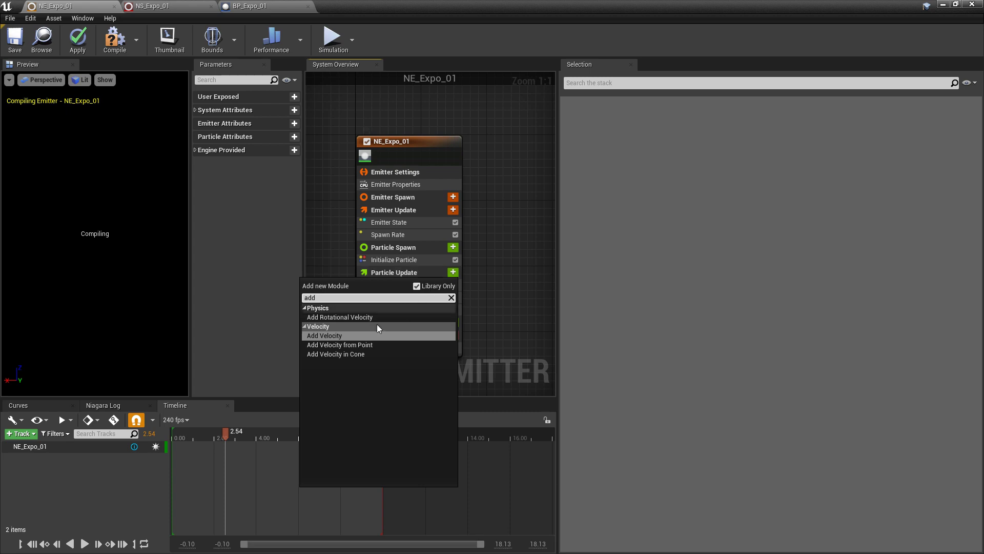
# Step: Add an Add Velocity module above Collision in NE_Expo_01's Particle Update and set its Velocity to Make Custom Vector from Bool
pyautogui.click(351, 336)
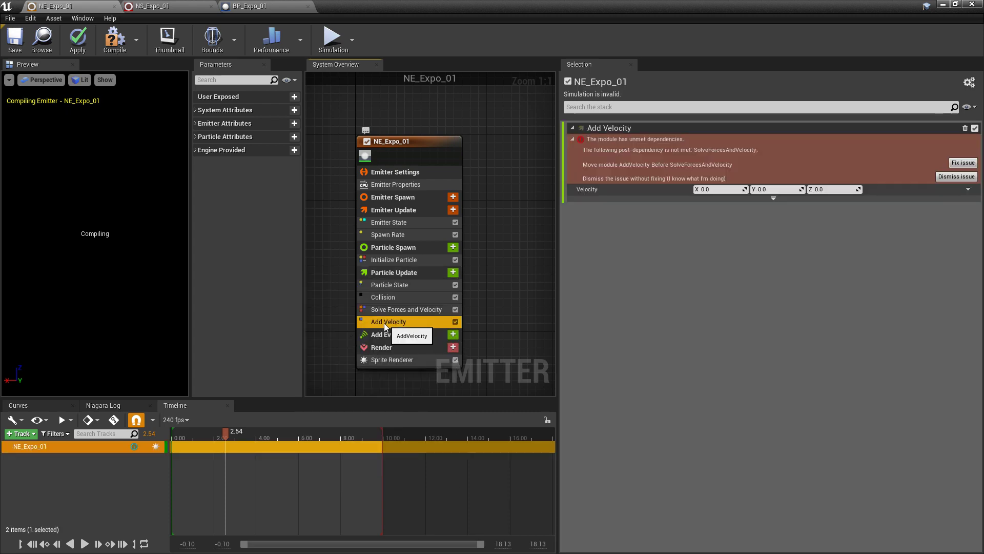
pyautogui.moveTo(384, 322); pyautogui.dragTo(396, 290)
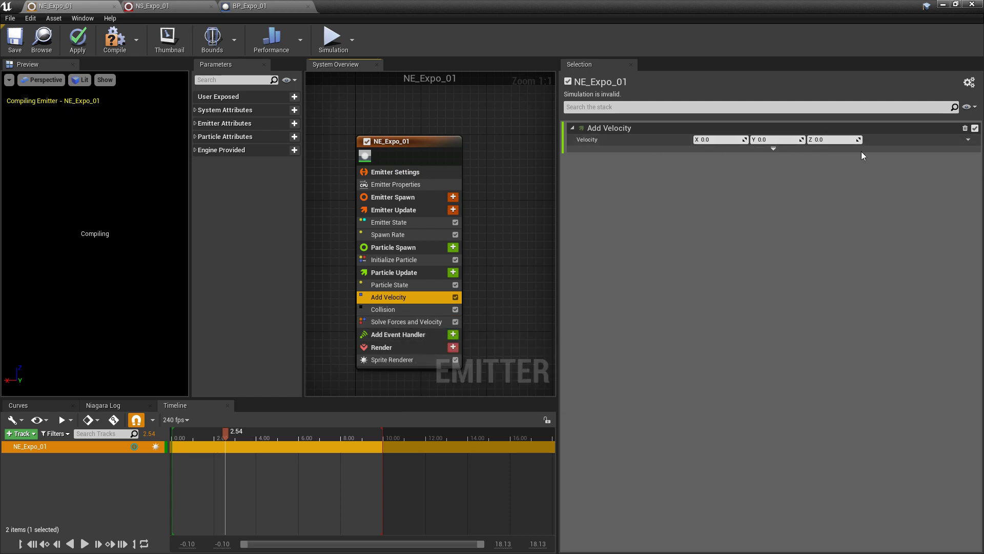
pyautogui.click(967, 139)
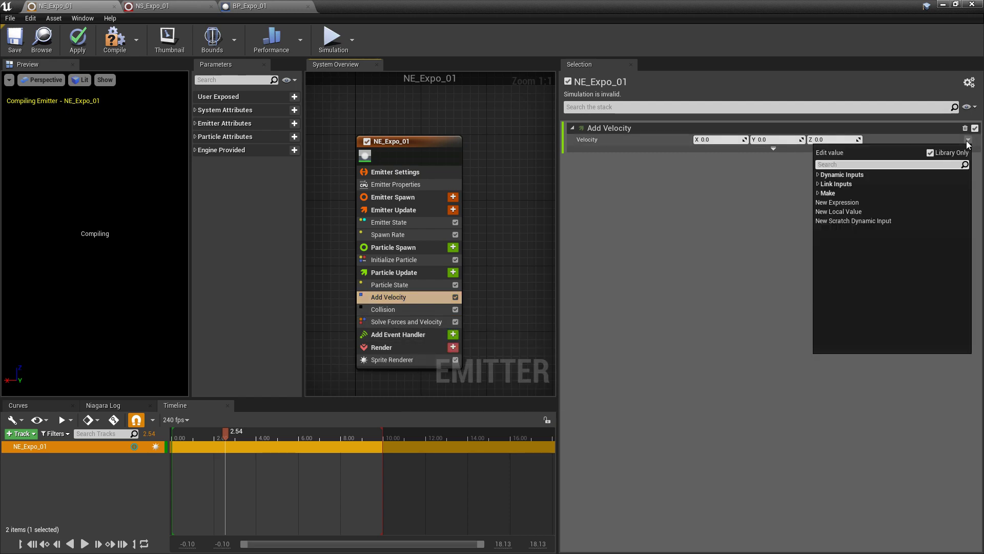
pyautogui.write('bool')
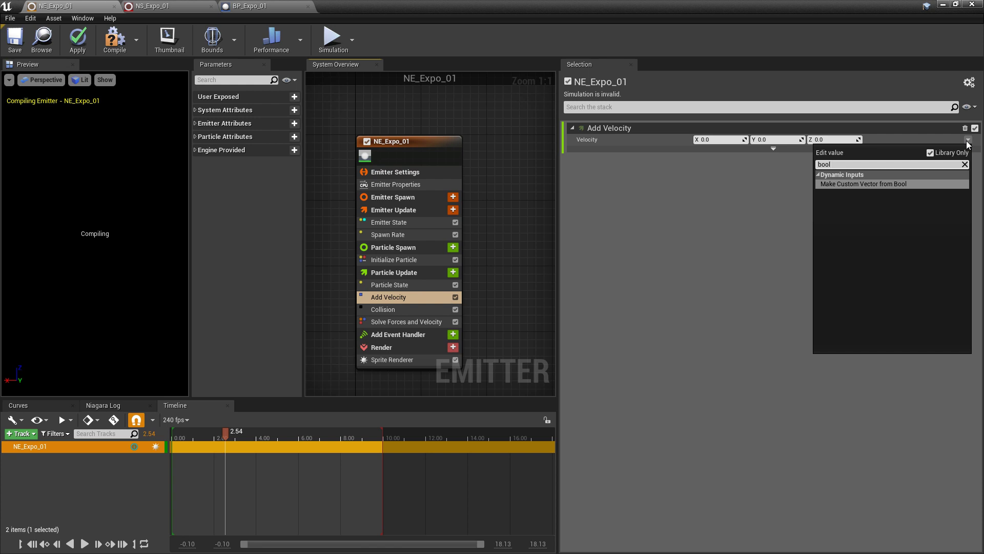
pyautogui.press('Return')
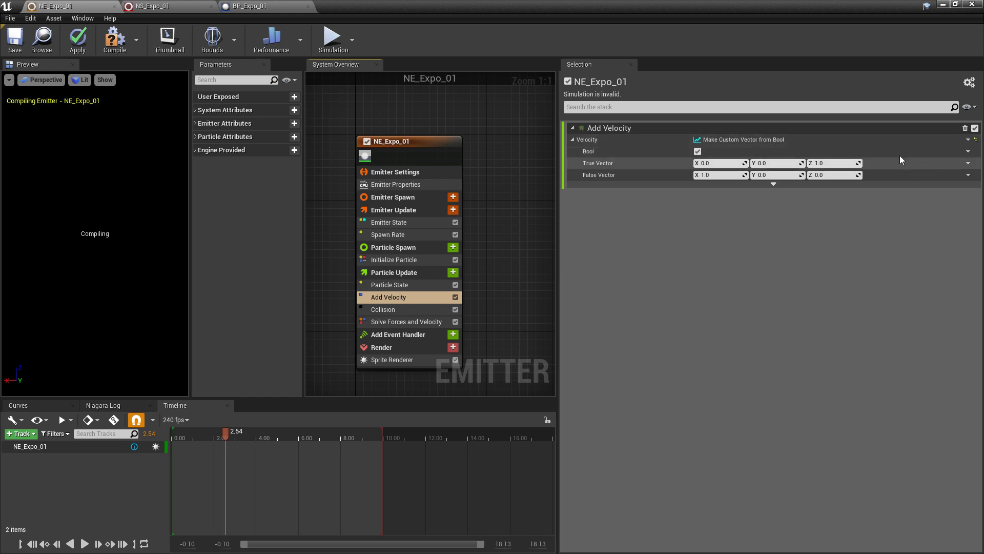
pyautogui.click(968, 152)
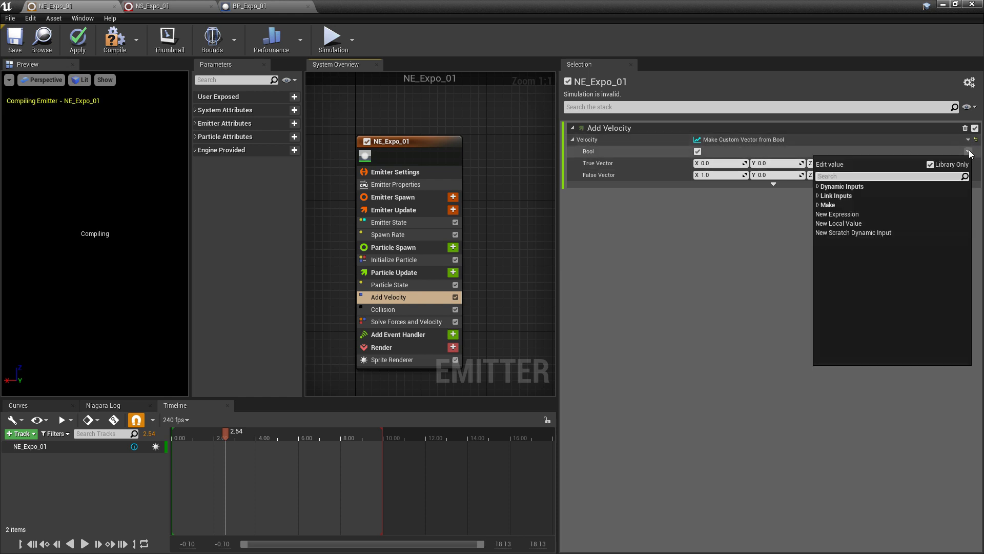
pyautogui.write('col')
pyautogui.press('BackSpace')
pyautogui.press('BackSpace')
pyautogui.press('BackSpace')
pyautogui.press('BackSpace')
pyautogui.press('Escape')
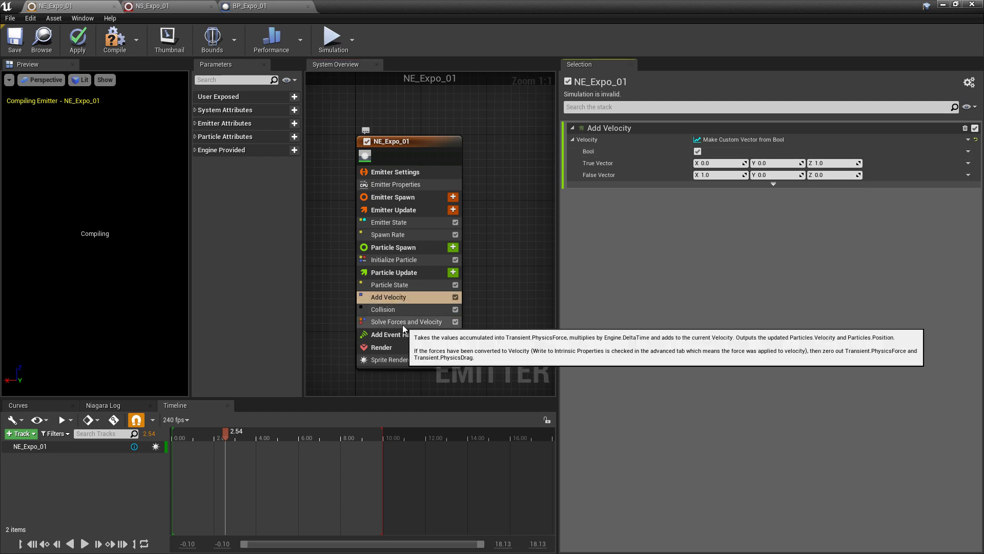
# Step: Move the Add Velocity module below Collision and link its Bool input to Output Collision CollisionValid
pyautogui.moveTo(389, 297); pyautogui.dragTo(388, 316)
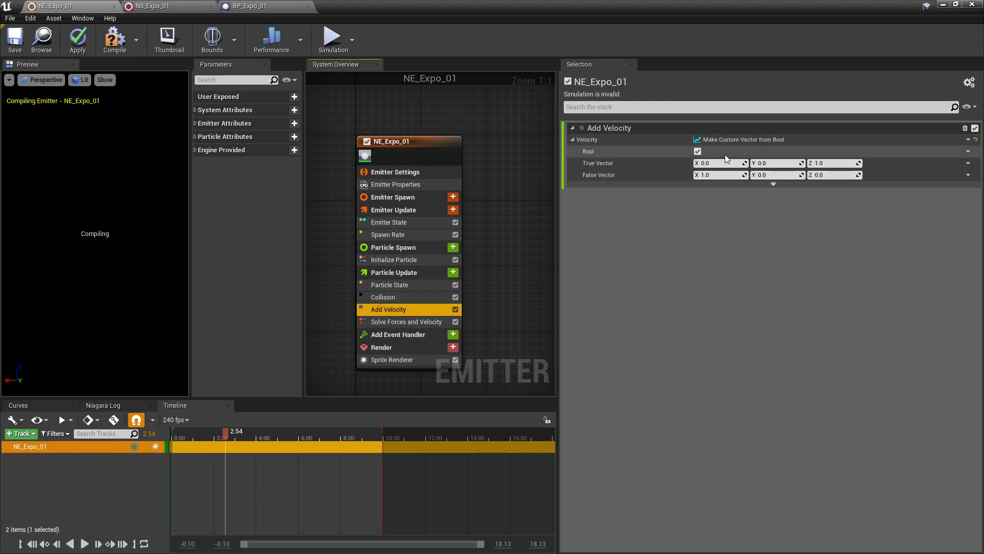
pyautogui.click(968, 152)
pyautogui.write('coll')
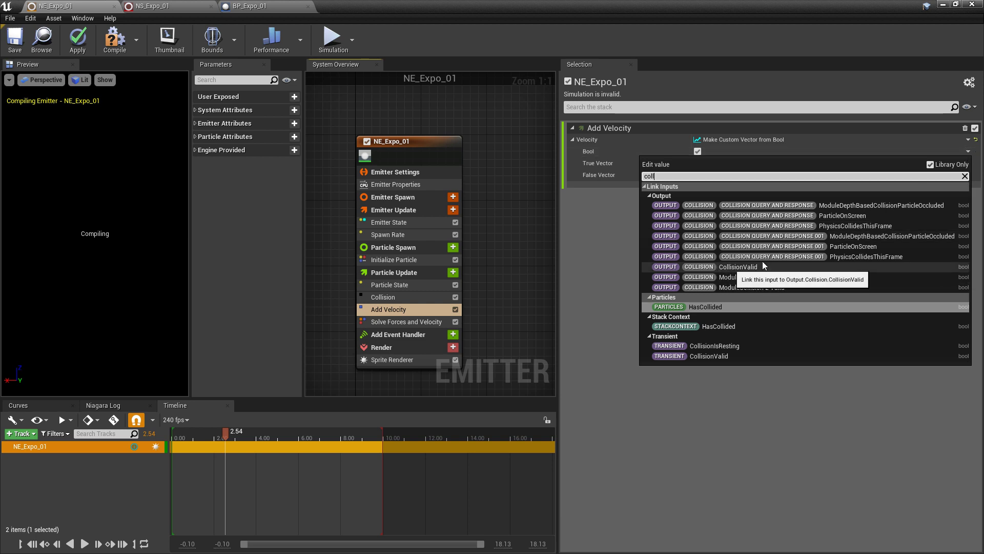
pyautogui.click(730, 266)
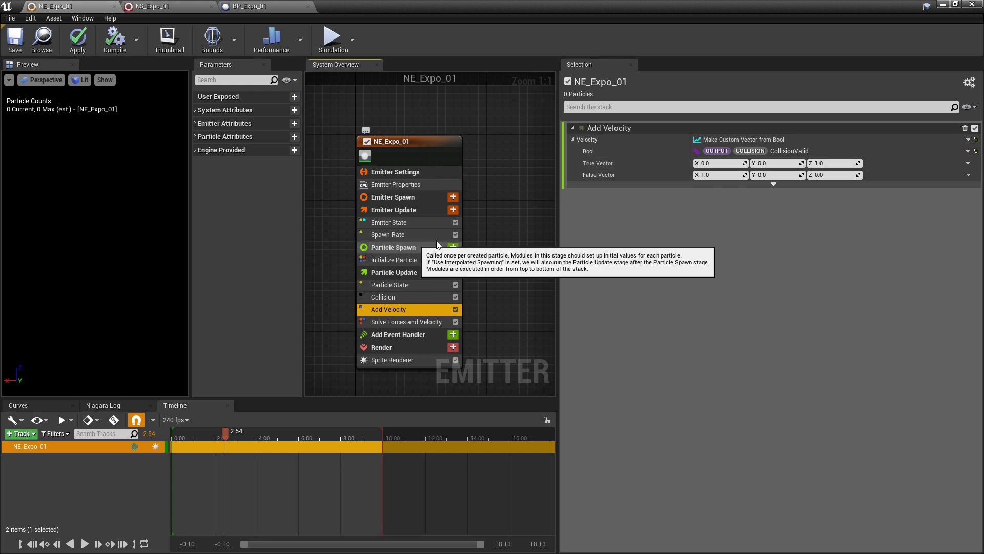
# Step: Add a Set Parameters module to Particle Spawn and create a new Vector particle parameter in it
pyautogui.click(453, 247)
pyautogui.write('set')
pyautogui.click(389, 302)
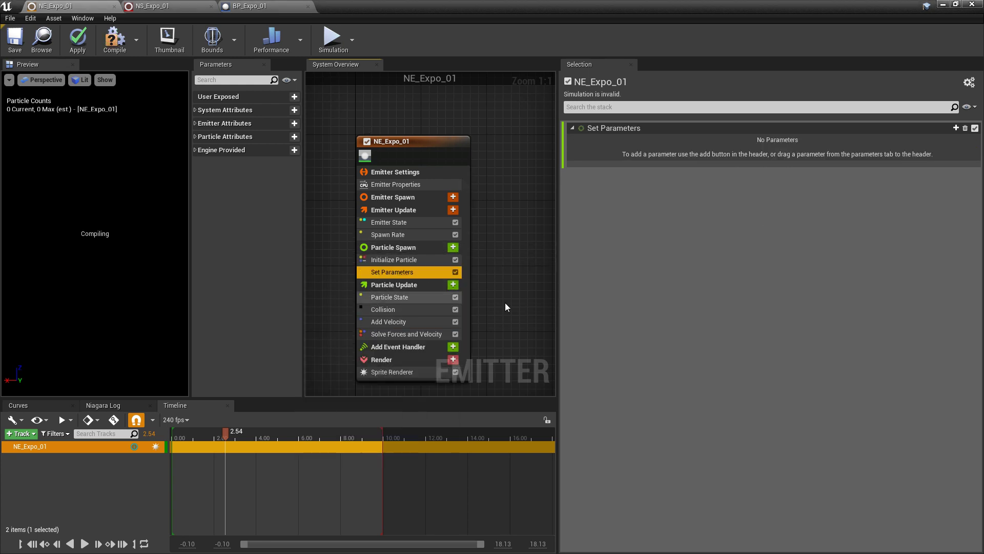
pyautogui.click(955, 128)
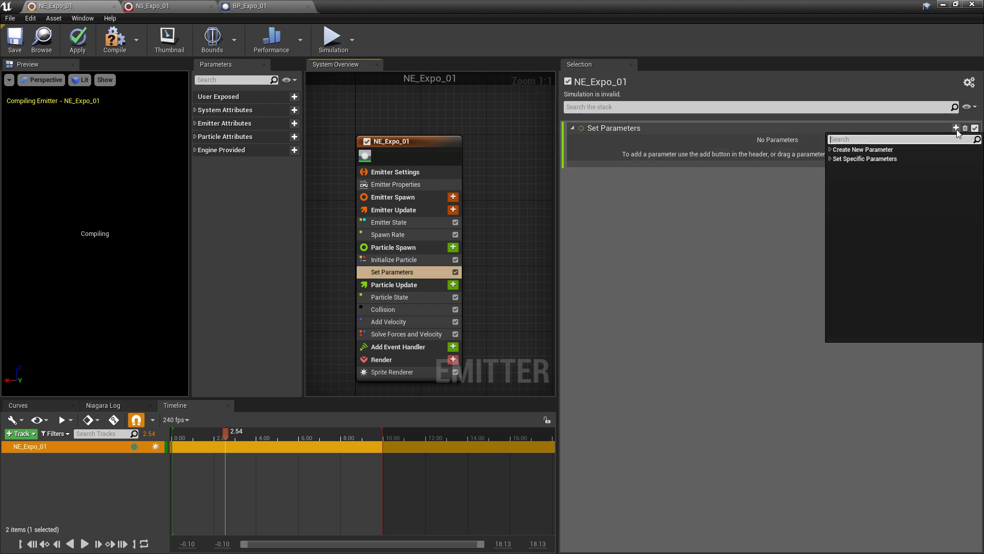
pyautogui.write('vec')
pyautogui.press('Return')
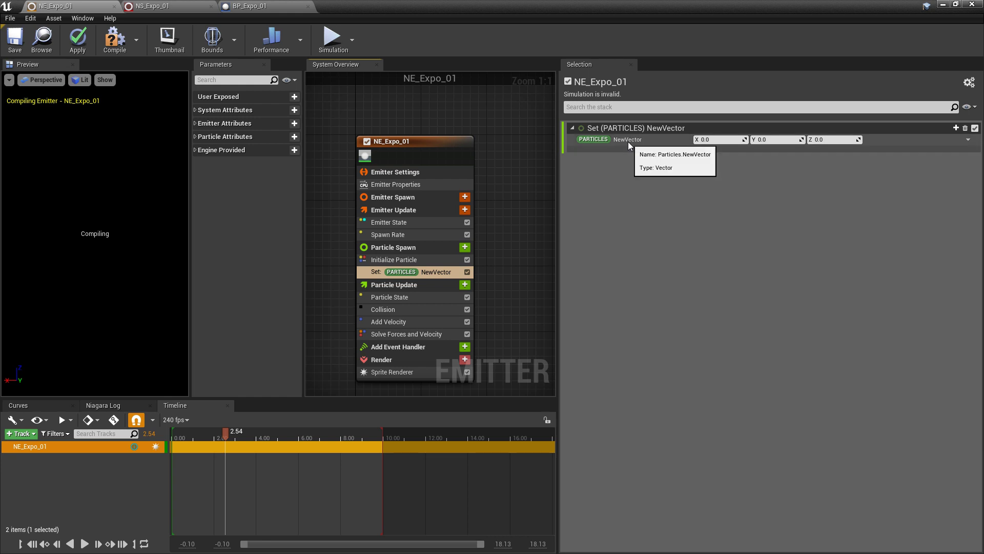
# Step: Rename the new vector parameter False Vector and set its value to the Random Vector dynamic input
pyautogui.rightClick(629, 140)
pyautogui.click(672, 234)
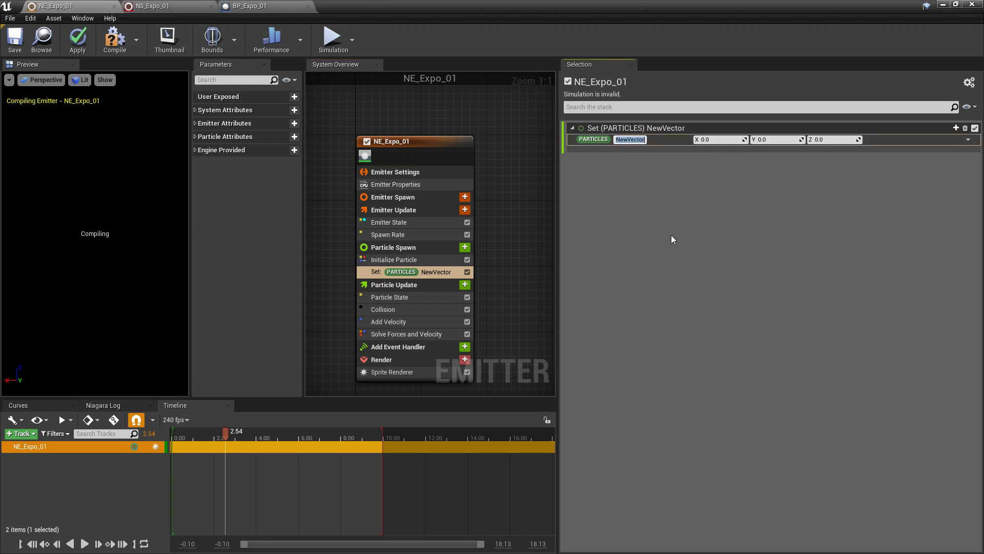
pyautogui.write('False Vector')
pyautogui.press('Return')
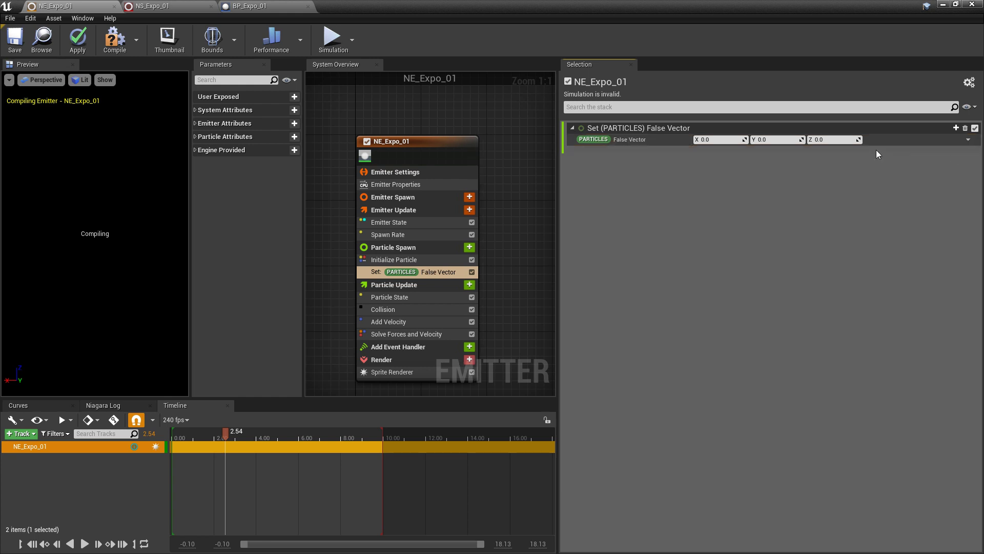
pyautogui.click(969, 140)
pyautogui.write('rand')
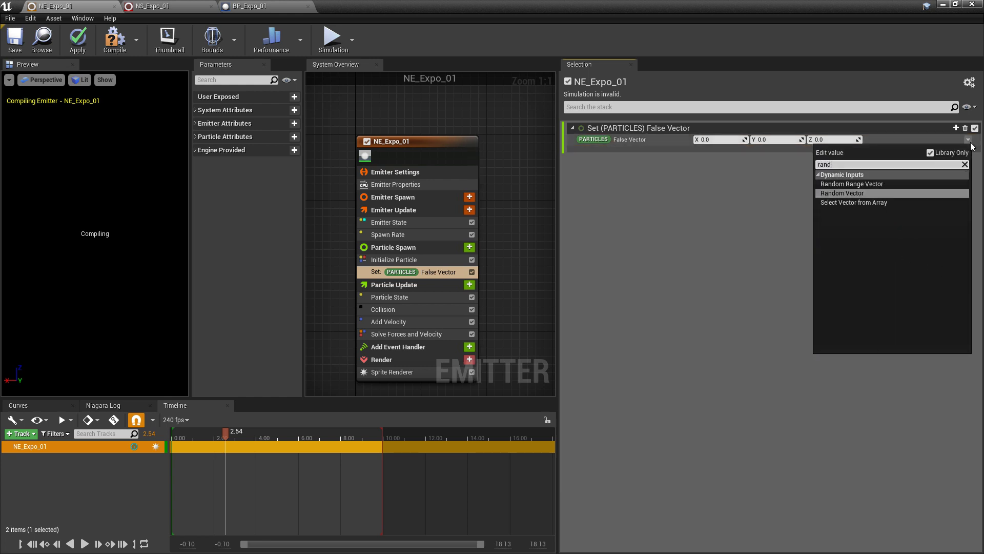
pyautogui.click(863, 192)
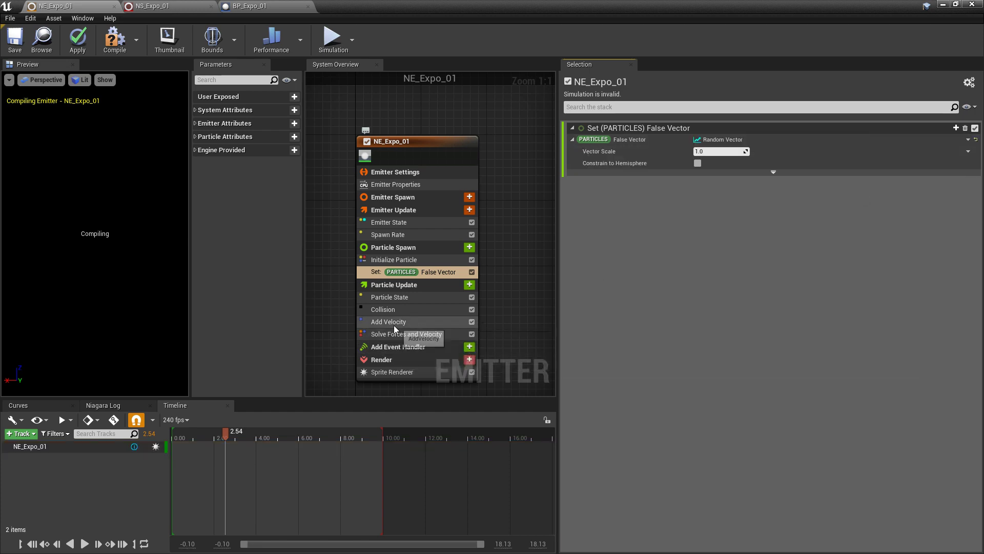
# Step: Link the Add Velocity module's False Vector input to the Particles False Vector parameter
pyautogui.click(421, 323)
pyautogui.rightClick(605, 176)
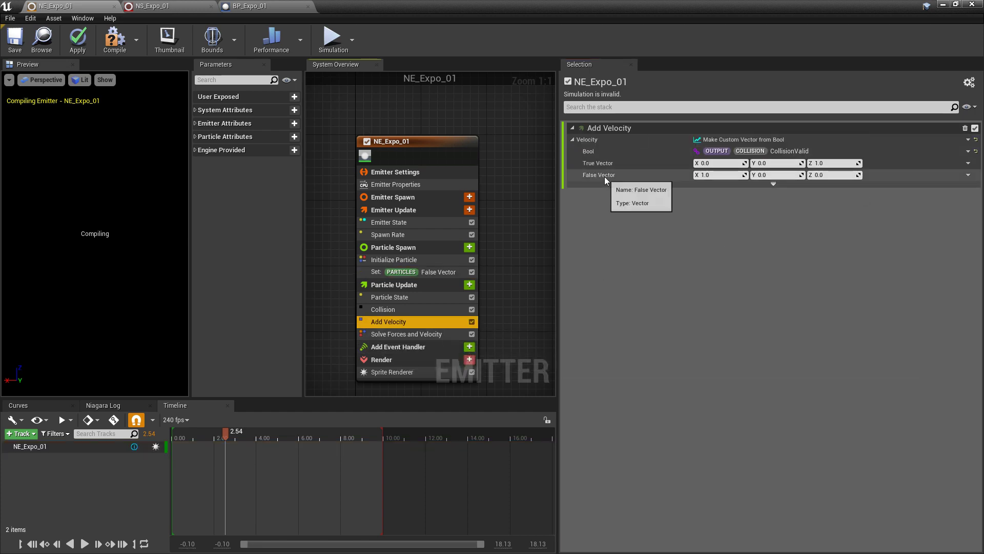
pyautogui.click(968, 175)
pyautogui.write('fa')
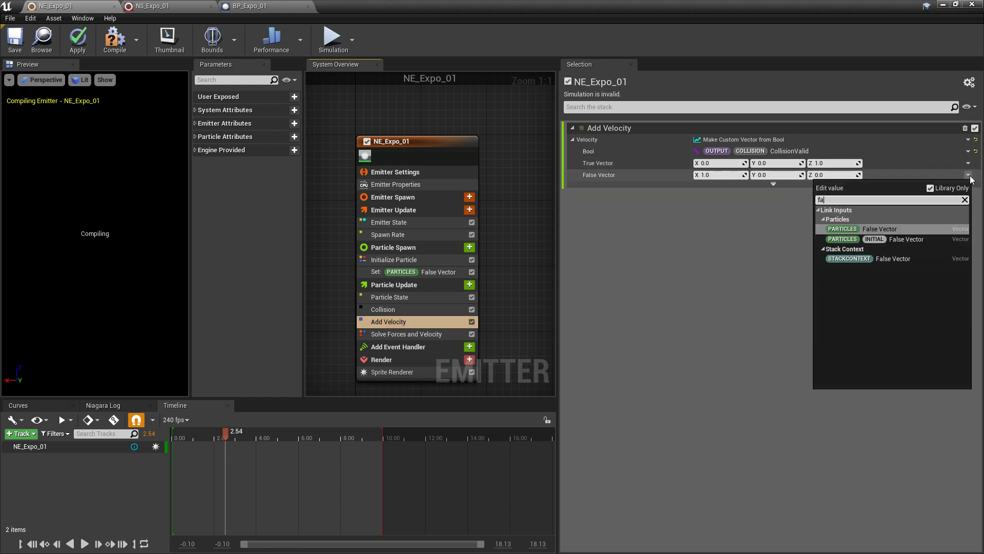
pyautogui.click(898, 230)
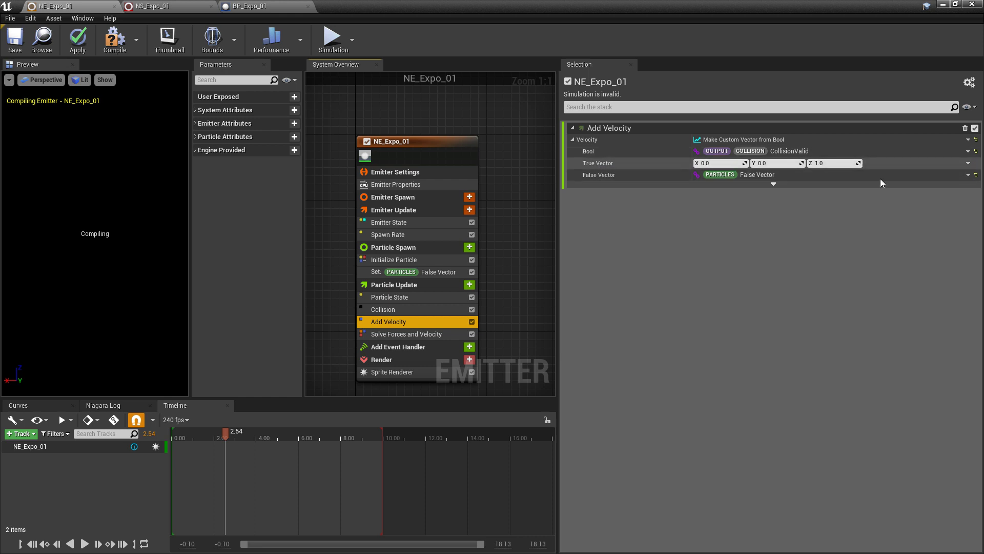
# Step: Set Add Velocity's True Vector to Multiply Vector, with its B input set to Vector from Float
pyautogui.click(968, 163)
pyautogui.write('mul')
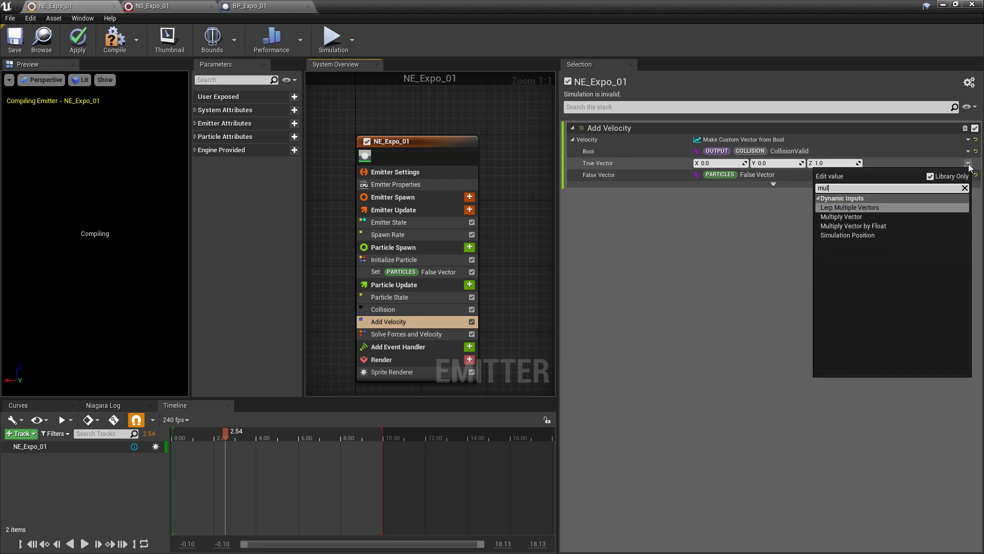
pyautogui.press('Down')
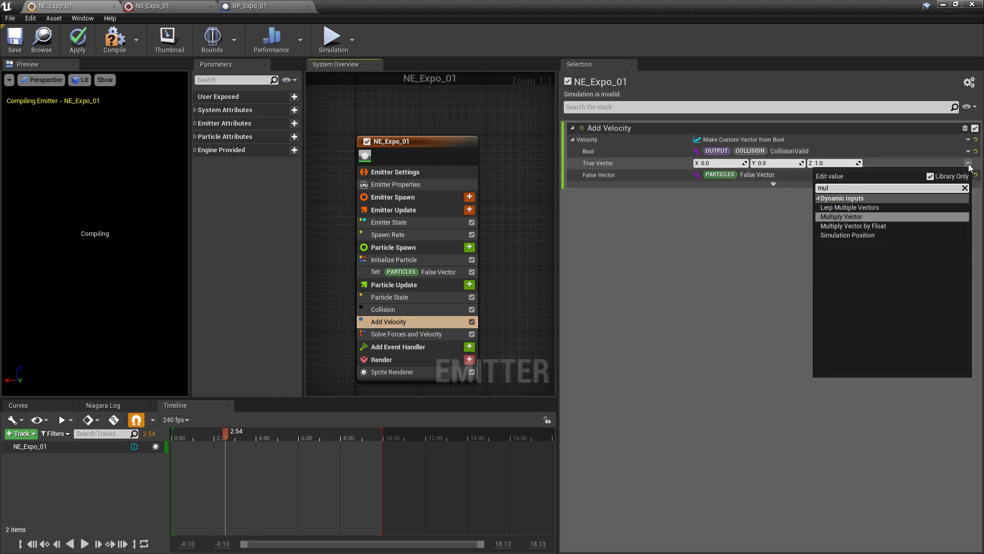
pyautogui.press('Return')
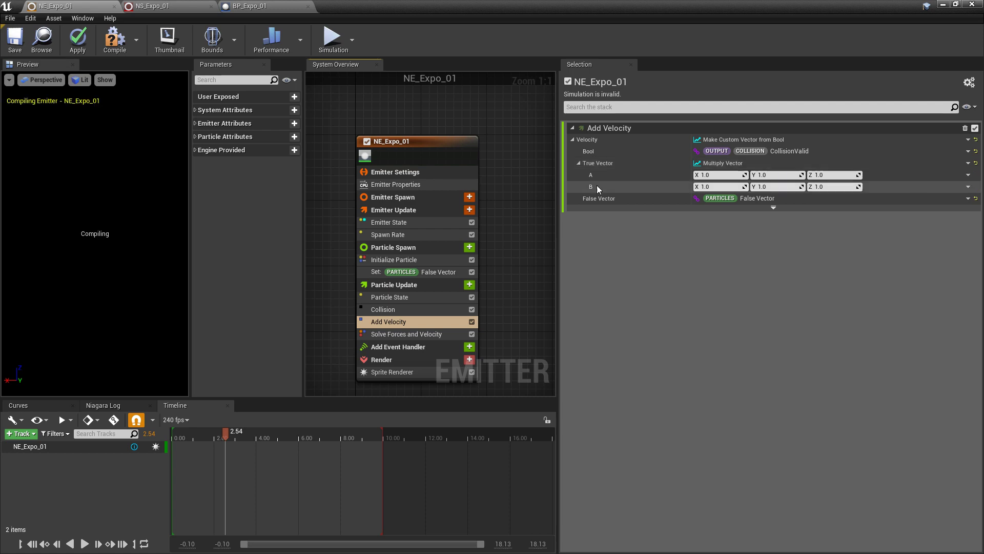
pyautogui.click(968, 187)
pyautogui.write('vec')
pyautogui.press('Escape')
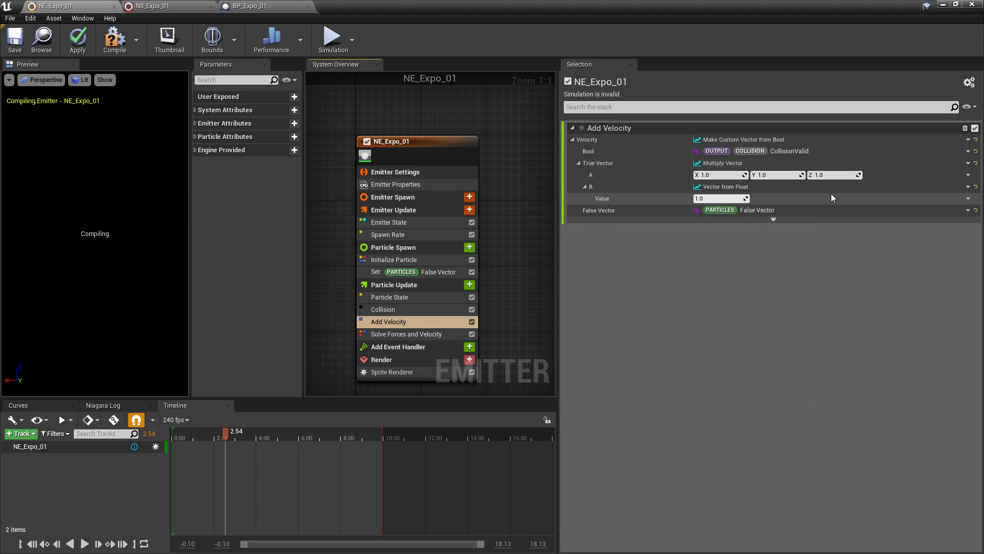
# Step: Link the multiplication's A input to Particles False Vector, set B's Value to -1, and save the emitter
pyautogui.click(968, 175)
pyautogui.write('fals')
pyautogui.press('Return')
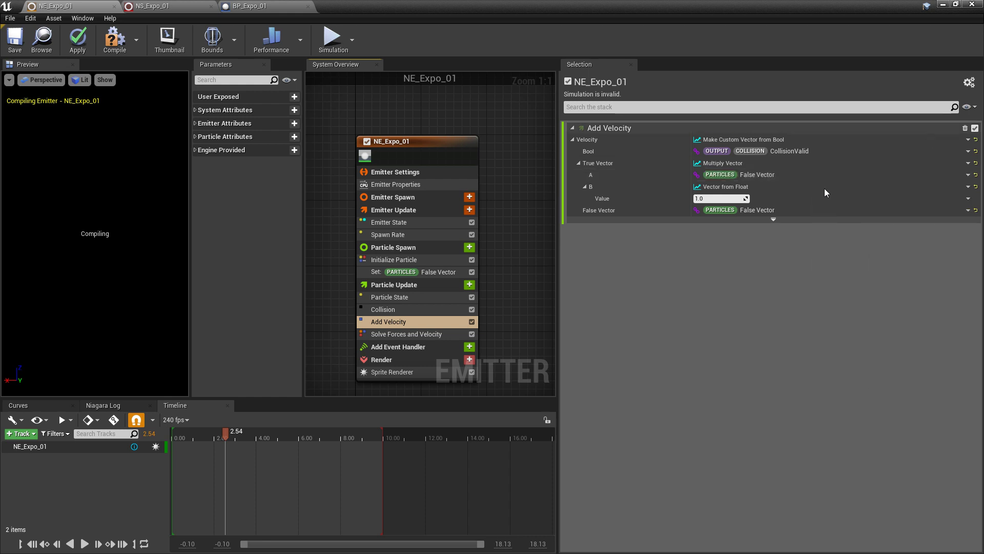
pyautogui.click(713, 198)
pyautogui.write('-1')
pyautogui.press('Return')
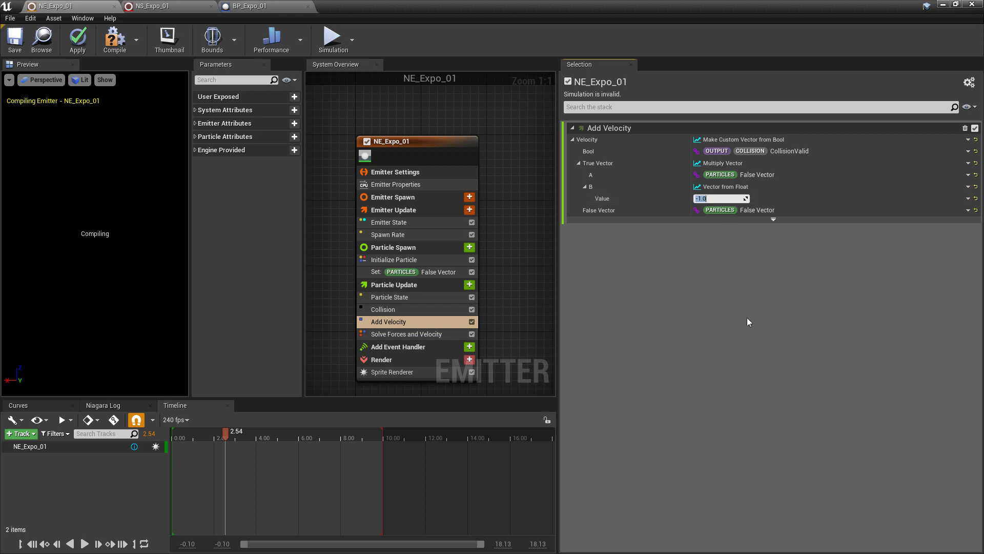
pyautogui.click(15, 45)
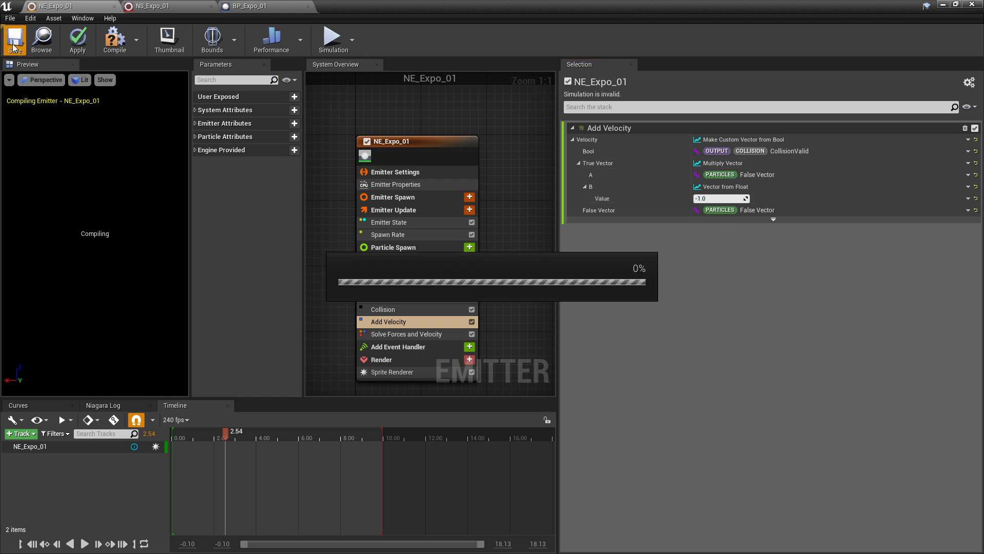
# Step: Place BP_Expo_01 from the FX/New folder in the level and raise it above the floor to Z 30
pyautogui.click(150, 6)
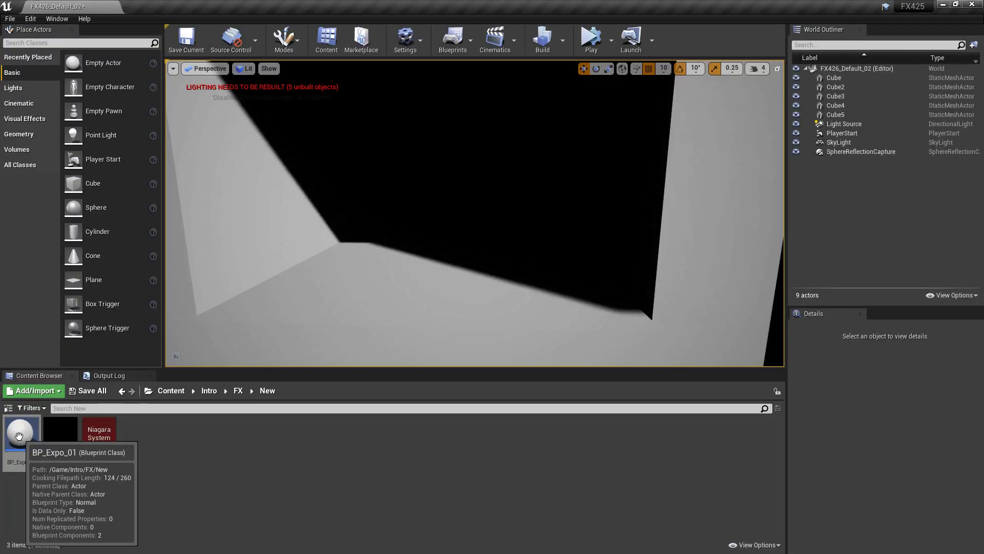
pyautogui.moveTo(19, 435); pyautogui.dragTo(448, 251)
pyautogui.click(448, 251)
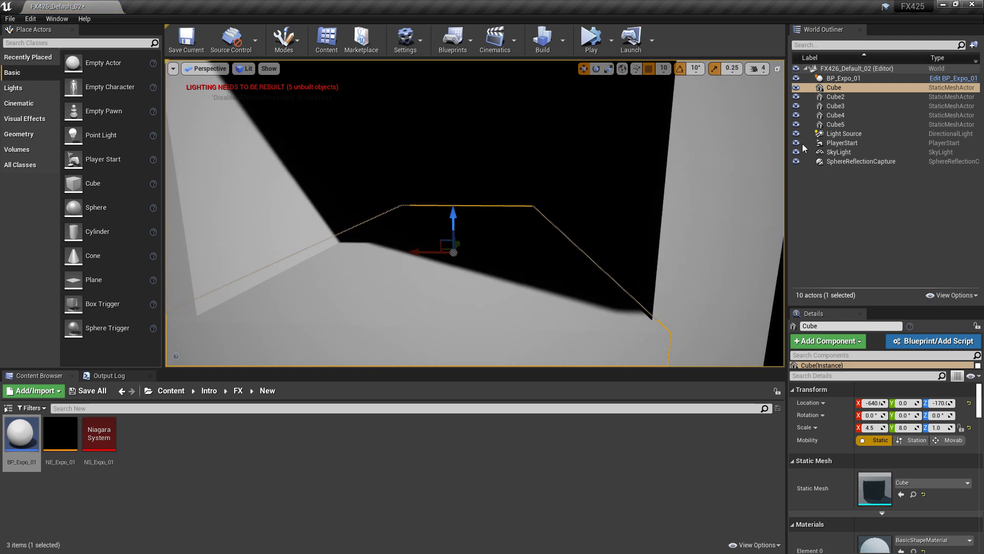
pyautogui.click(848, 78)
pyautogui.moveTo(445, 214); pyautogui.dragTo(444, 117)
pyautogui.moveTo(445, 117); pyautogui.dragTo(426, 105, button='right')
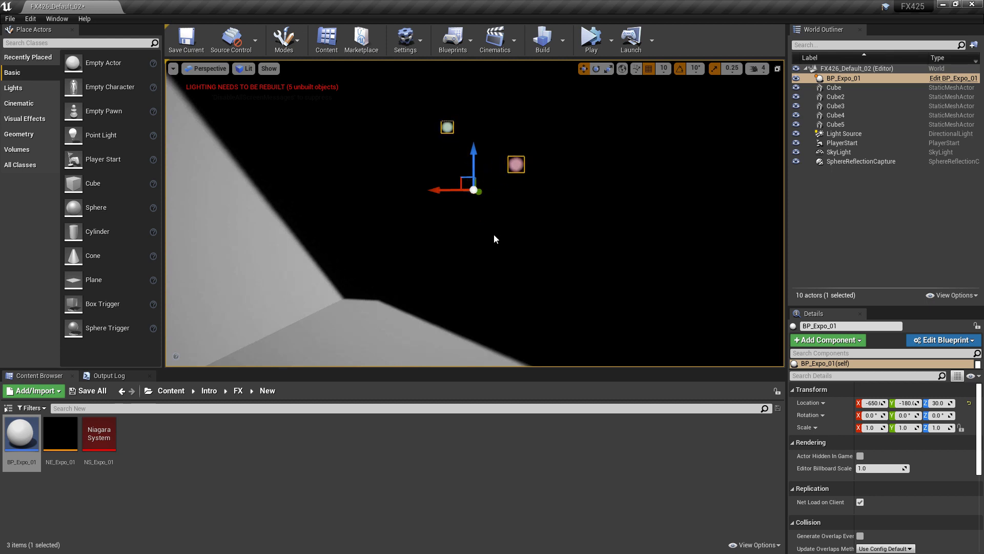
pyautogui.moveTo(503, 242); pyautogui.dragTo(498, 244, button='right')
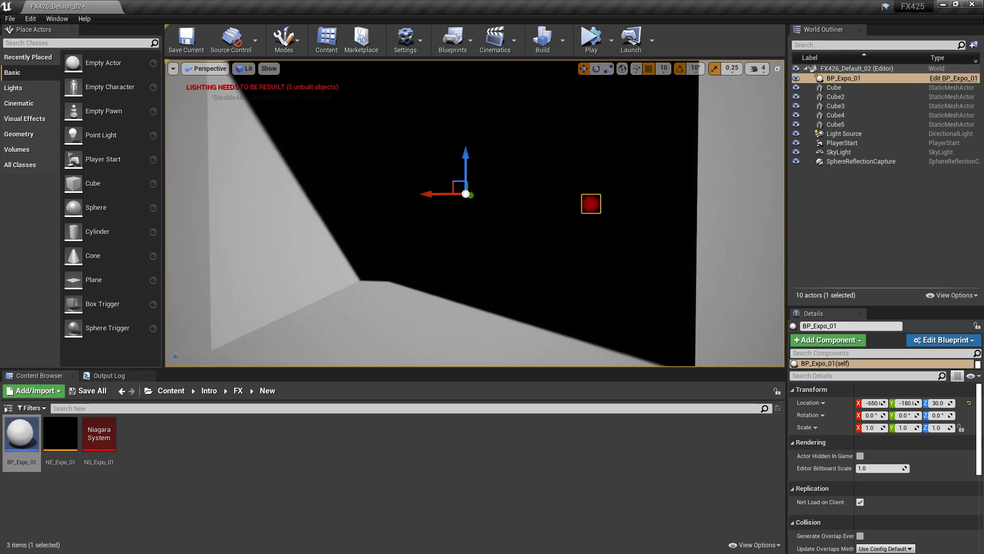
# Step: Return to the NE_Expo_01 emitter and add a Light Renderer to its Render group
pyautogui.hotkey('alt', 'Tab')
pyautogui.moveTo(503, 330); pyautogui.dragTo(491, 304, button='right')
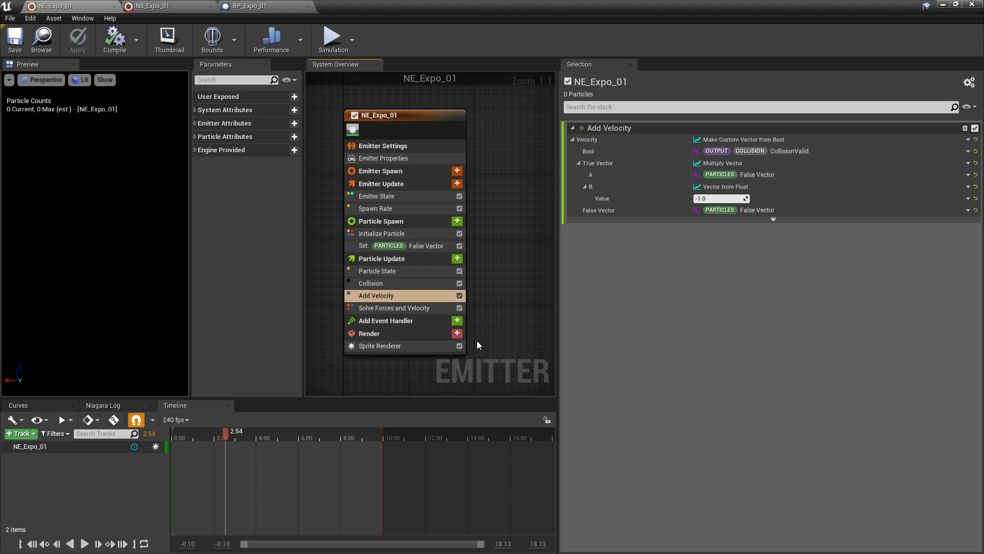
pyautogui.click(456, 334)
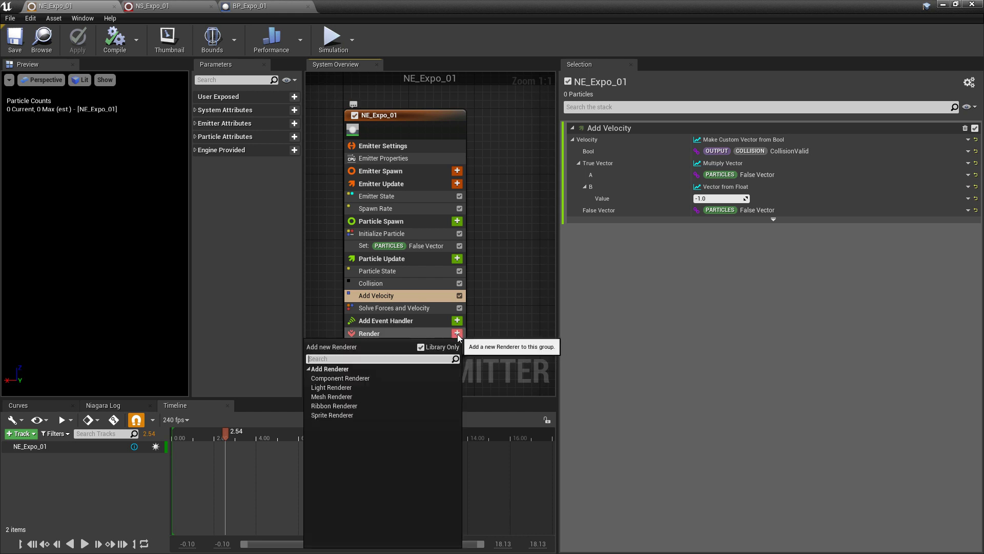
pyautogui.write('light')
pyautogui.press('Return')
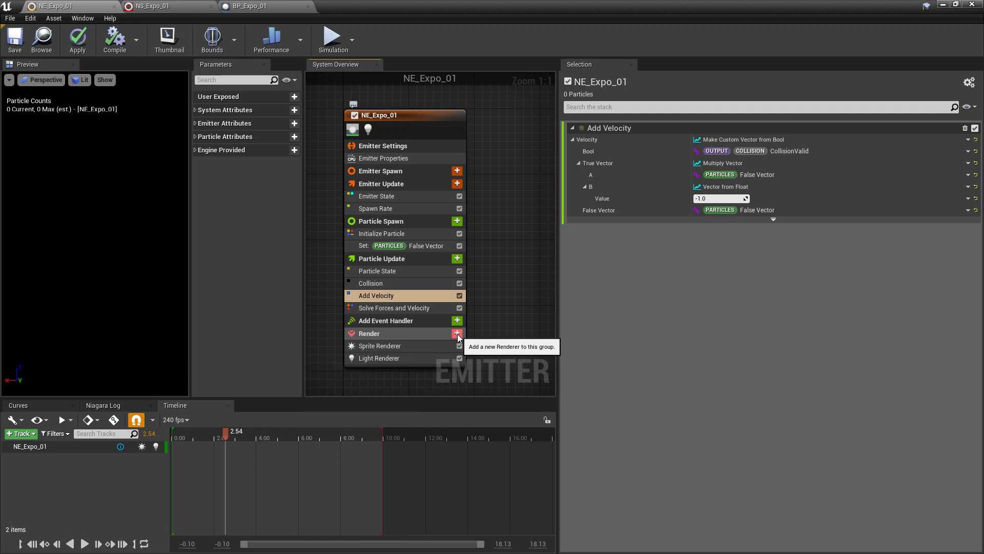
# Step: Set the Light Renderer's Color Add to 1.0, 1.0, 1.0 and its Radius Scale to 4.0
pyautogui.click(393, 358)
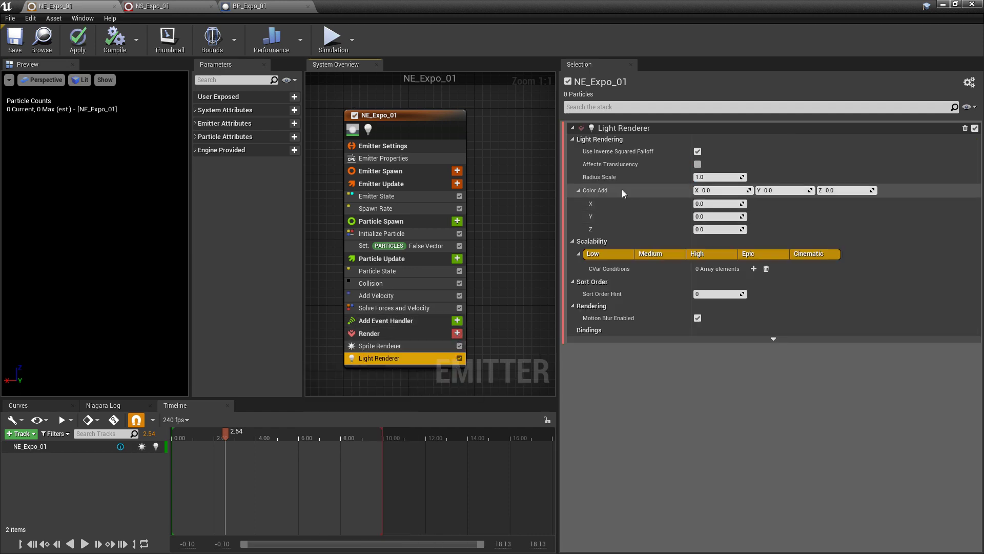
pyautogui.click(724, 190)
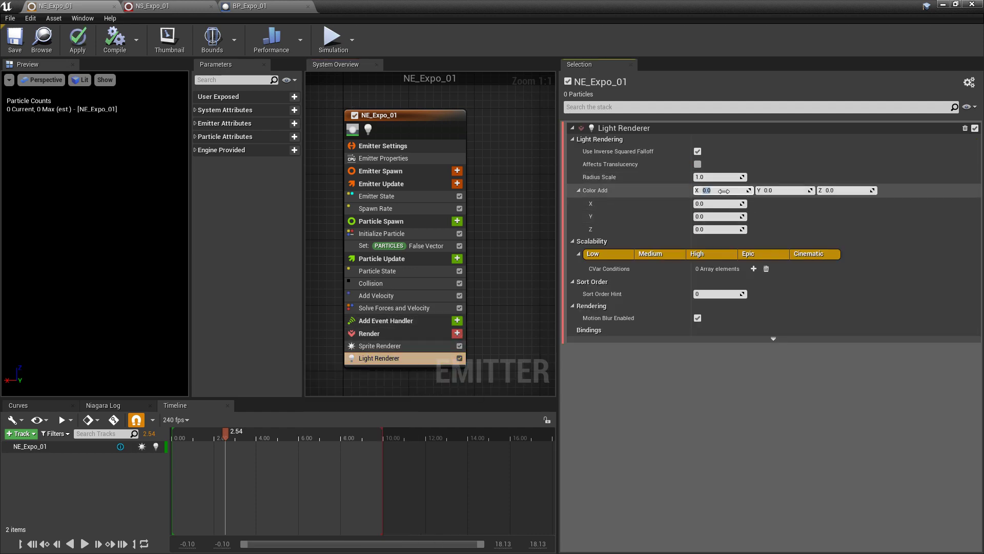
pyautogui.press('Tab')
pyautogui.write('1')
pyautogui.click(709, 176)
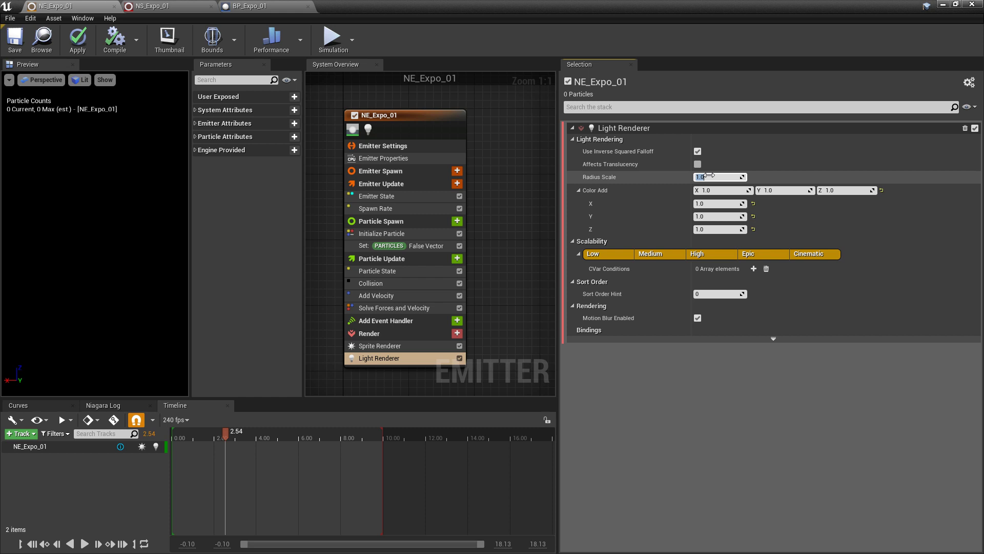
pyautogui.press('Return')
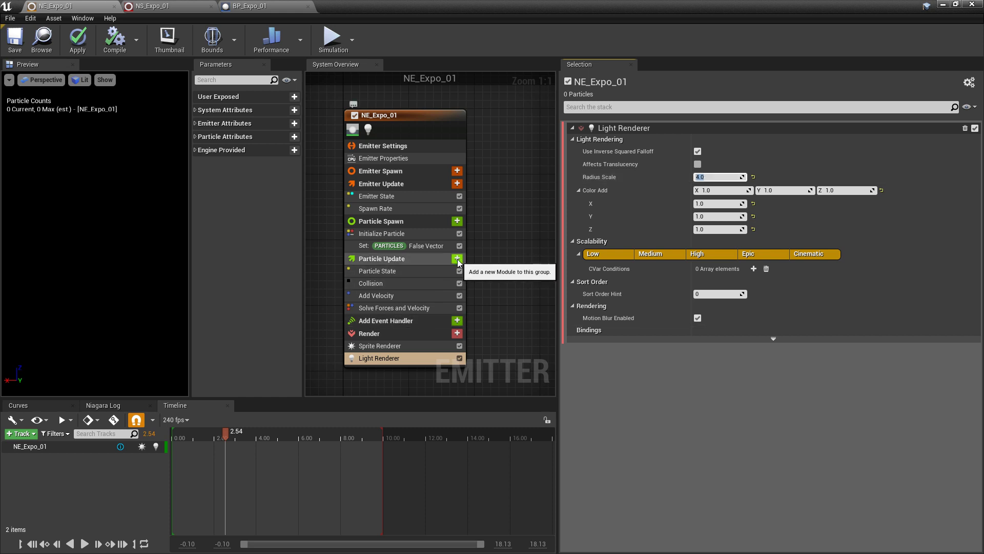
# Step: Add a Scale Color module to Particle Update and set its Scale Alpha to Float from Curve
pyautogui.click(457, 259)
pyautogui.write('scale')
pyautogui.press('Down')
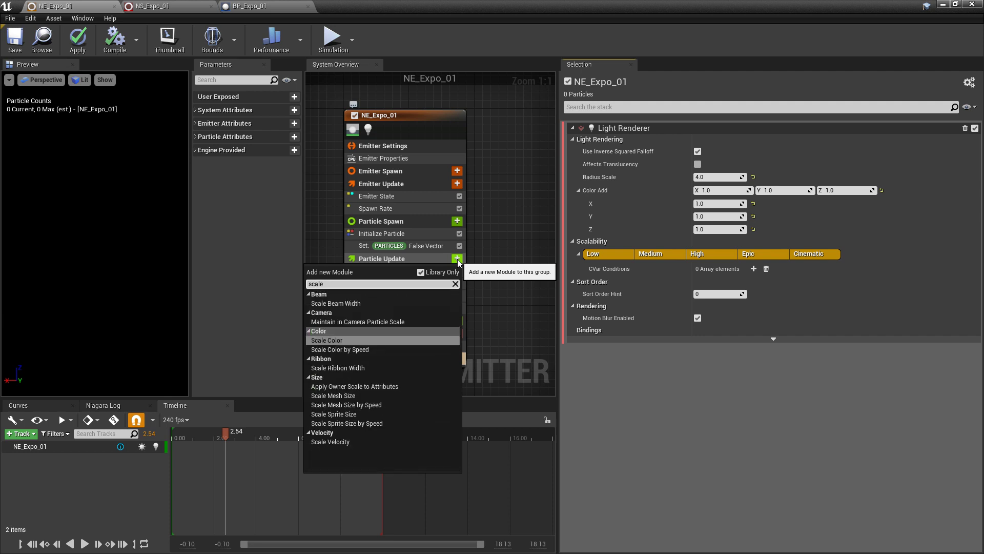
pyautogui.press('Return')
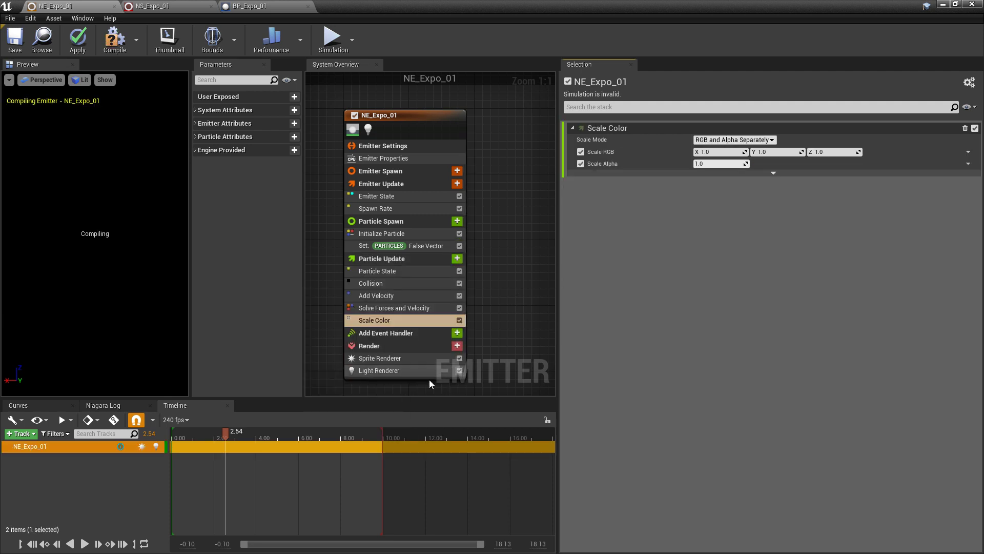
pyautogui.click(968, 164)
pyautogui.write('curve')
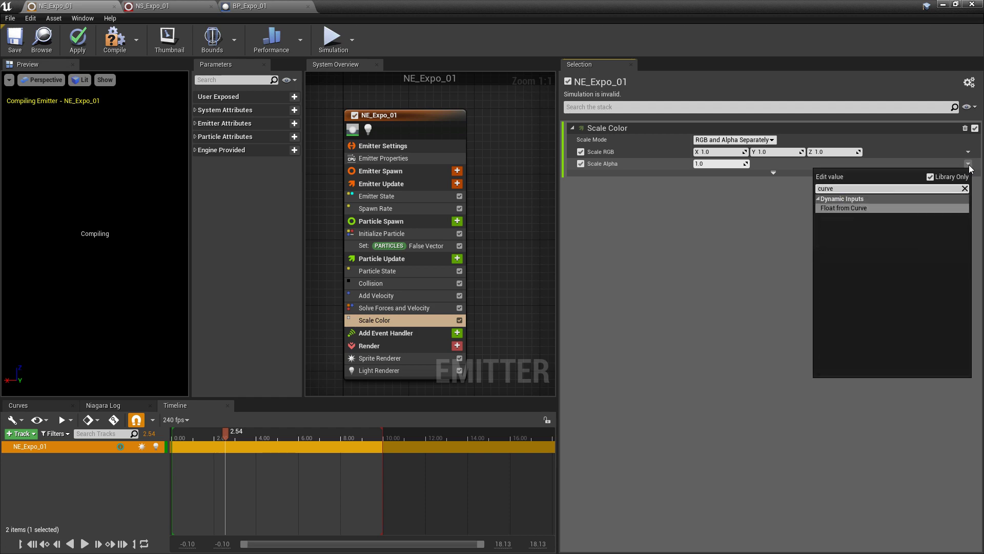
pyautogui.press('Return')
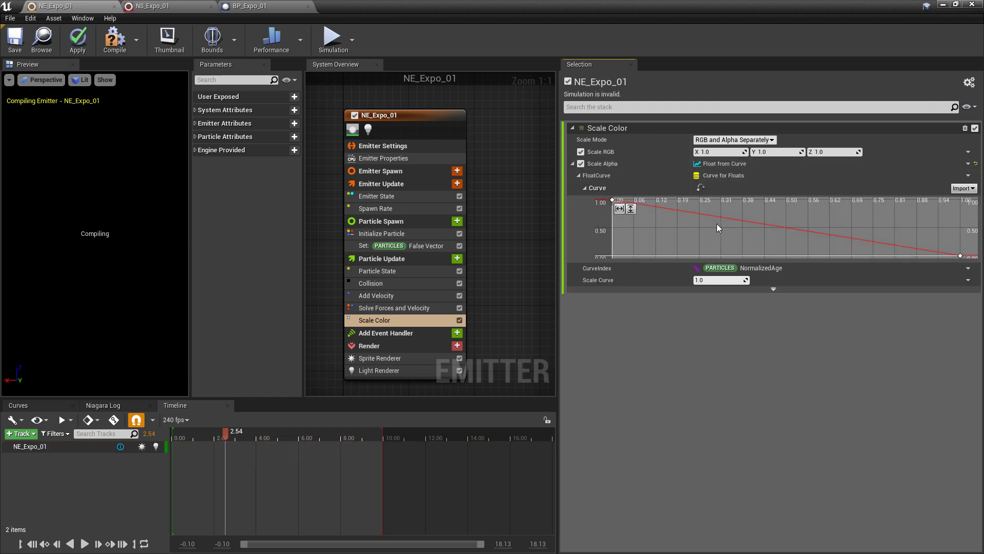
# Step: Set the Scale Color module's Scale RGB to Vector from Float with value 300.0, and save the emitter and the NS_Expo_01 system
pyautogui.click(968, 152)
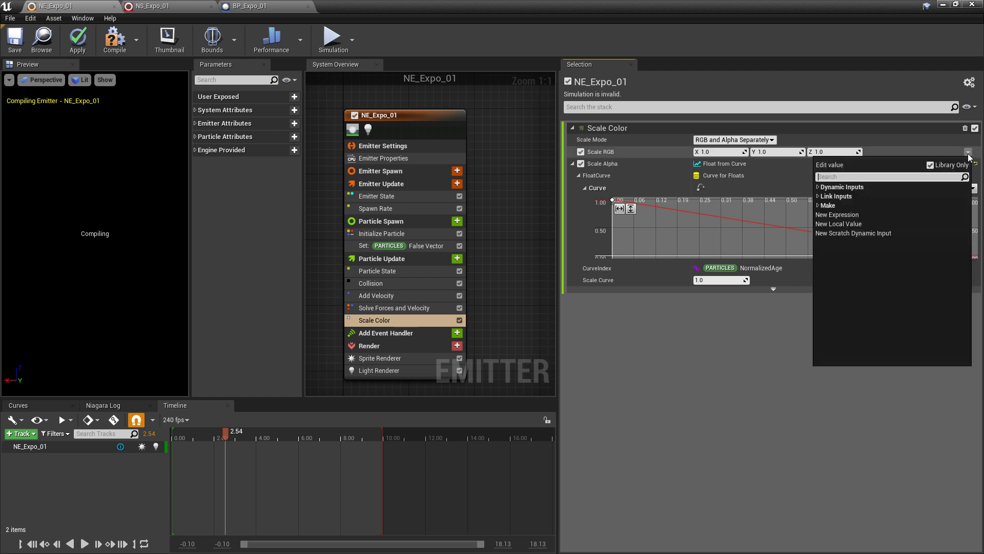
pyautogui.write('float')
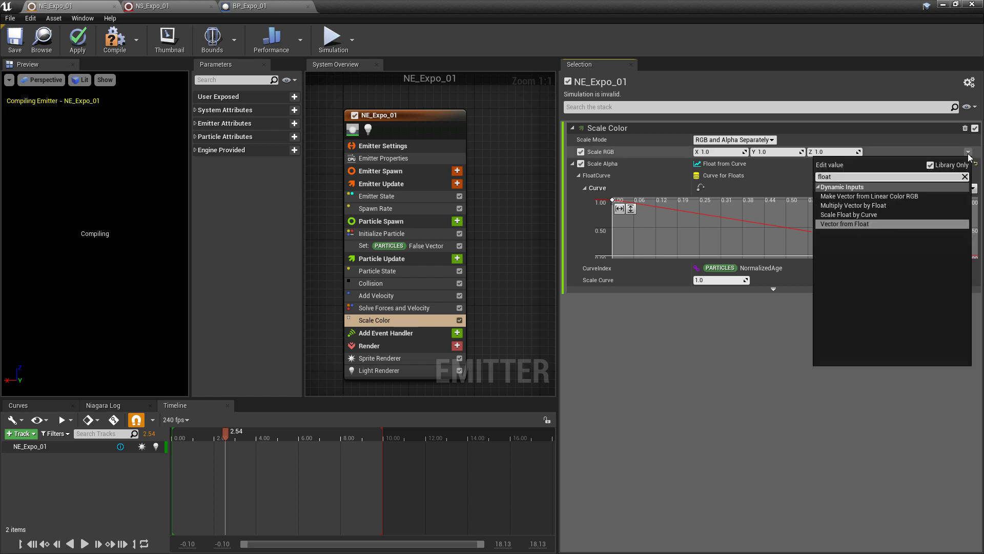
pyautogui.press('Return')
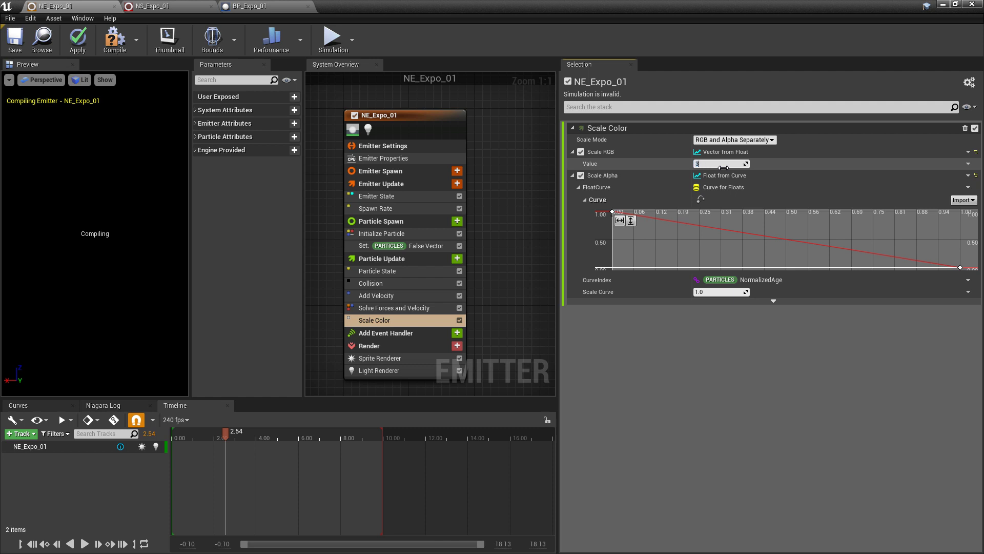
pyautogui.click(15, 51)
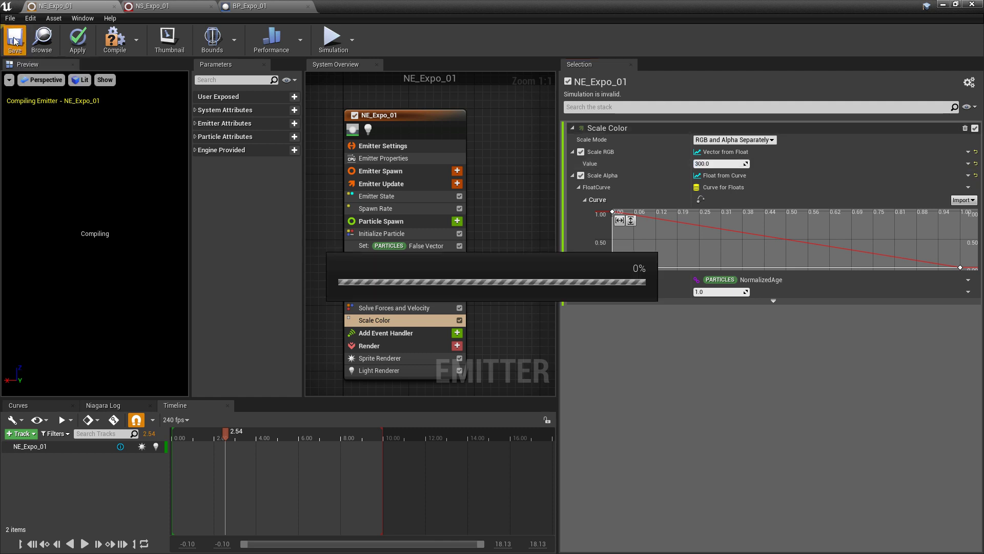
pyautogui.click(154, 6)
pyautogui.click(15, 41)
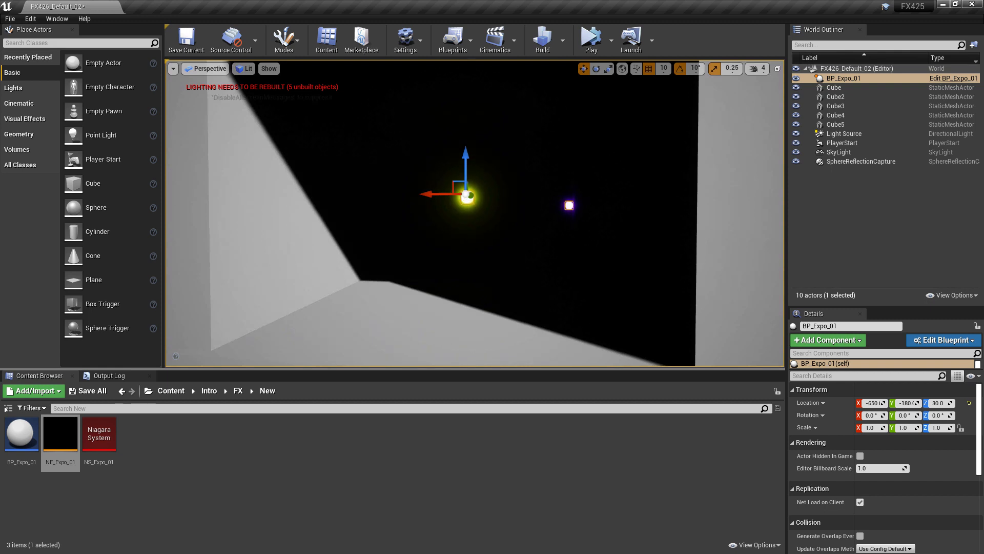
pyautogui.scroll(5, 474, 212)
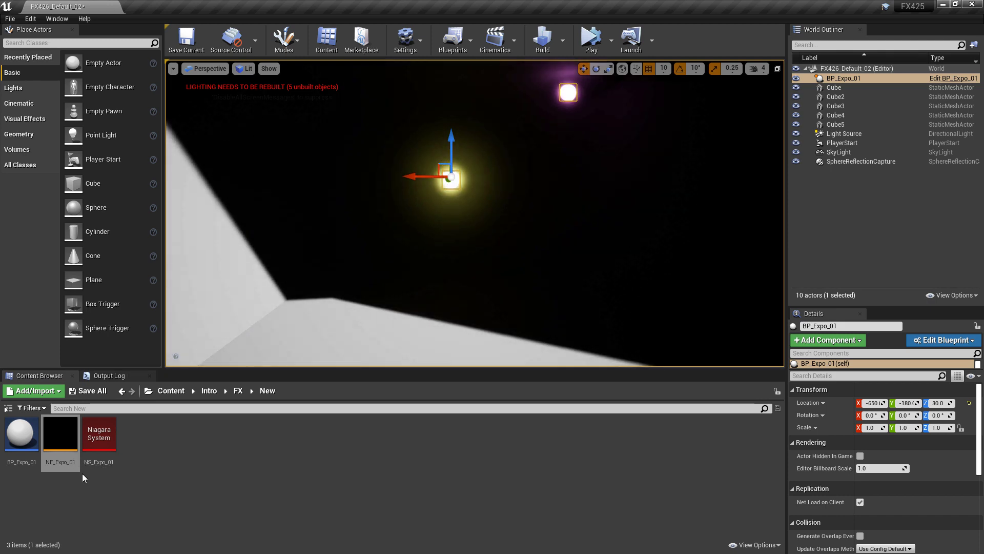
# Step: Set the NE_Expo_01 Light Renderer's Radius Scale to 6.0, and save the emitter and the NS_Expo_01 system
pyautogui.doubleClick(64, 436)
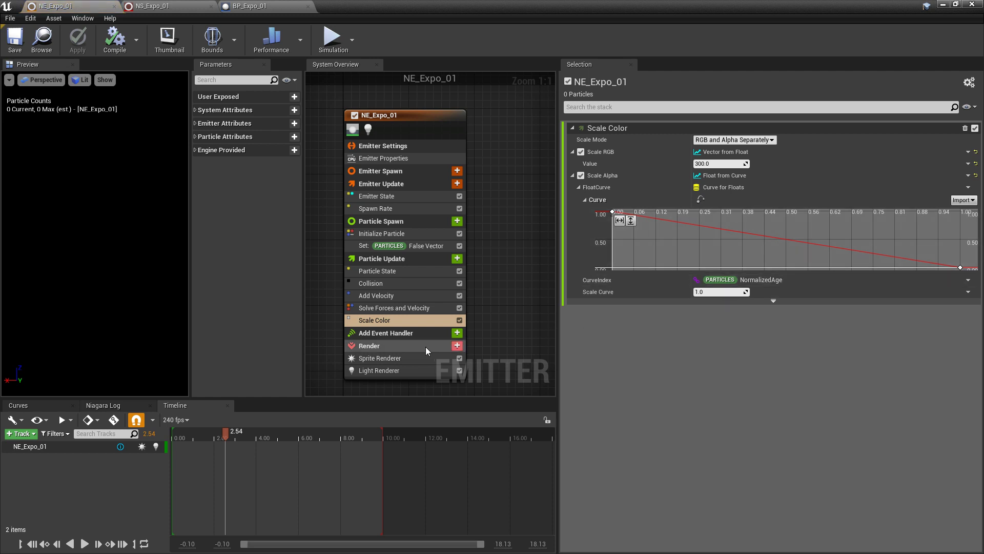
pyautogui.click(390, 370)
pyautogui.click(715, 176)
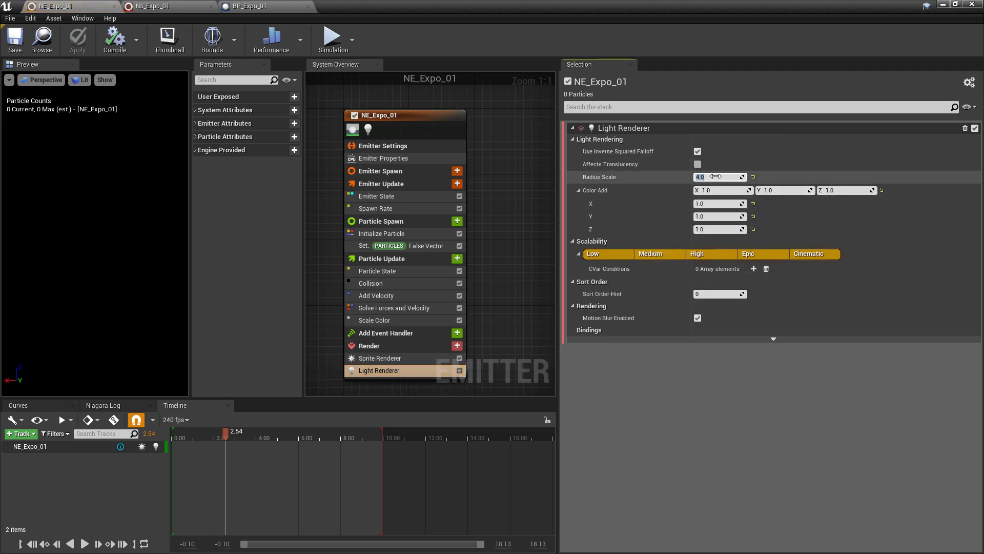
pyautogui.press('Return')
pyautogui.click(15, 39)
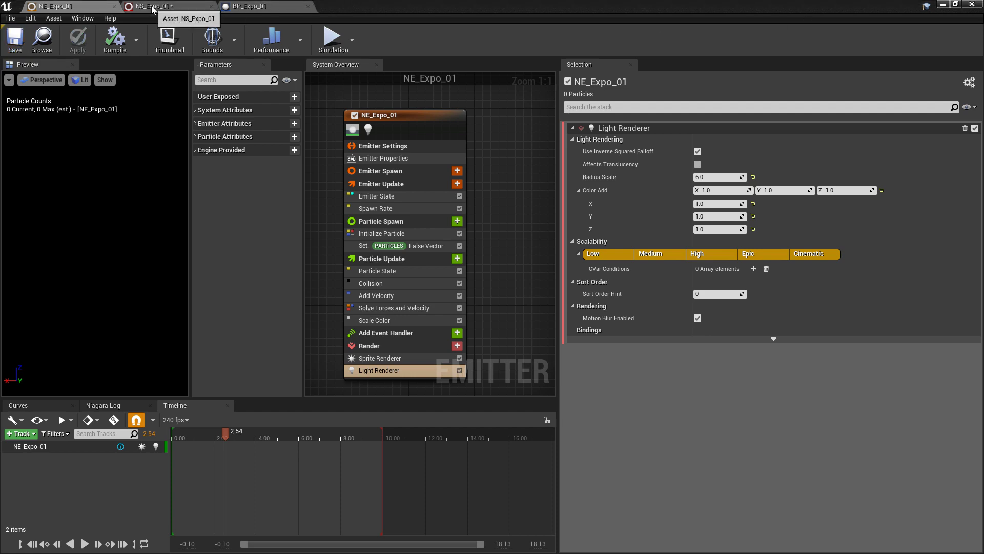
pyautogui.click(154, 6)
pyautogui.click(14, 41)
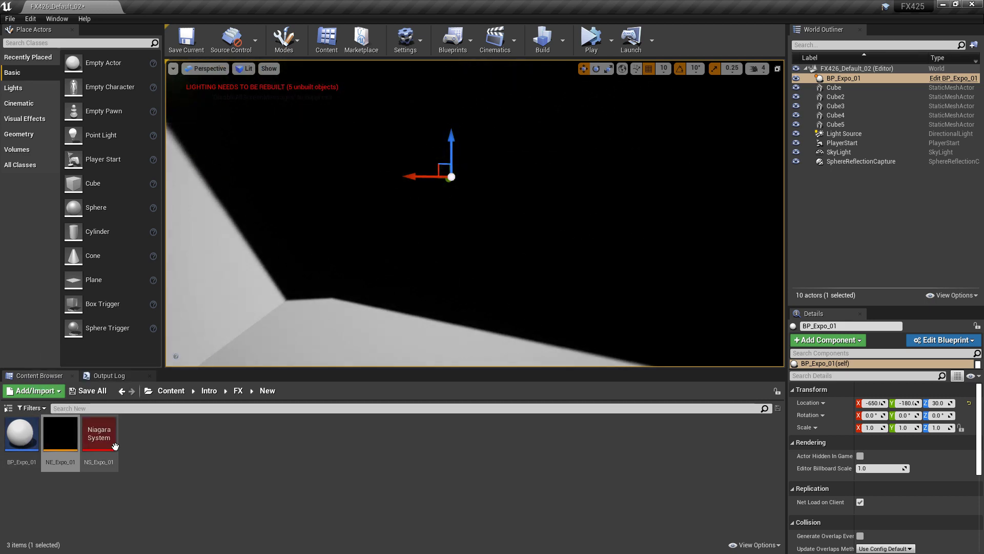
# Step: Open the NS_Expo_01 system and add a float parameter to its User Parameters
pyautogui.click(97, 440)
pyautogui.doubleClick(97, 440)
pyautogui.moveTo(375, 304)
pyautogui.mouseDown(button='right')
pyautogui.moveTo(352, 298)
pyautogui.moveTo(367, 320)
pyautogui.mouseUp(button='right')
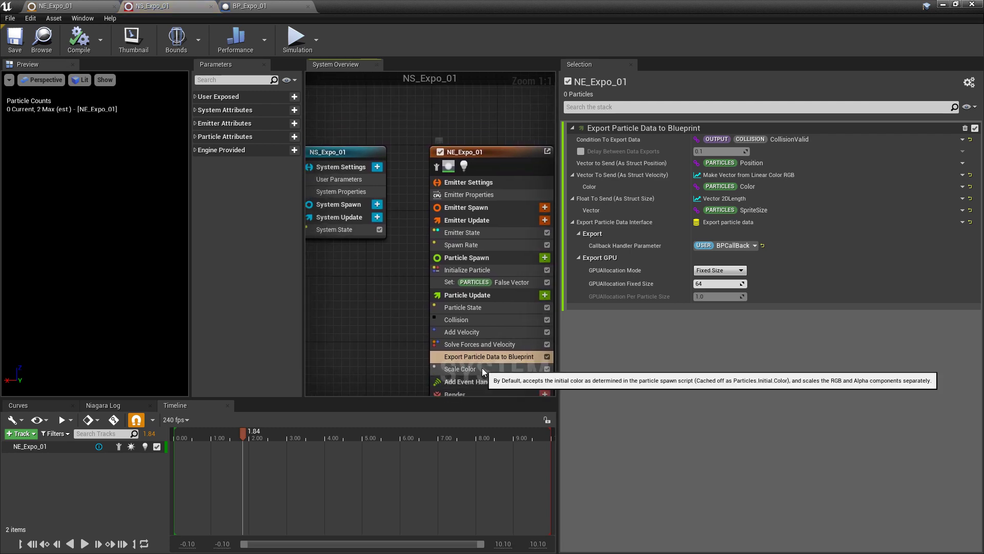
pyautogui.click(461, 368)
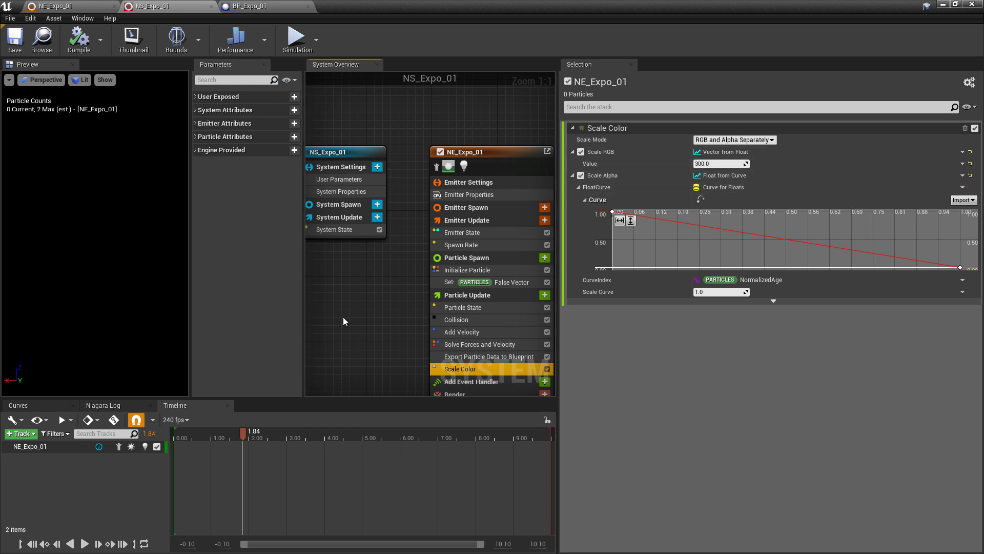
pyautogui.moveTo(330, 333); pyautogui.dragTo(336, 344, button='right')
pyautogui.click(341, 189)
pyautogui.click(383, 176)
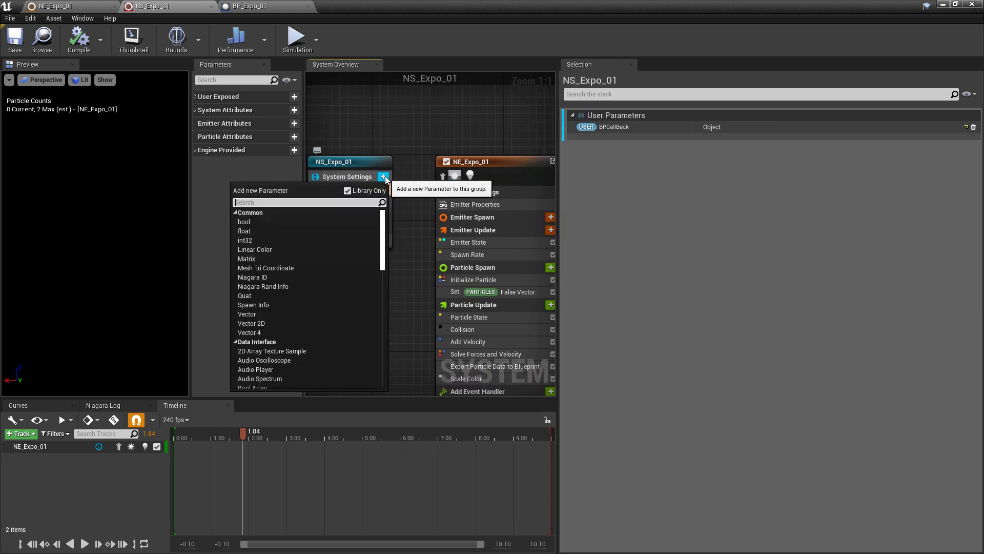
pyautogui.write('Flo')
pyautogui.press('Return')
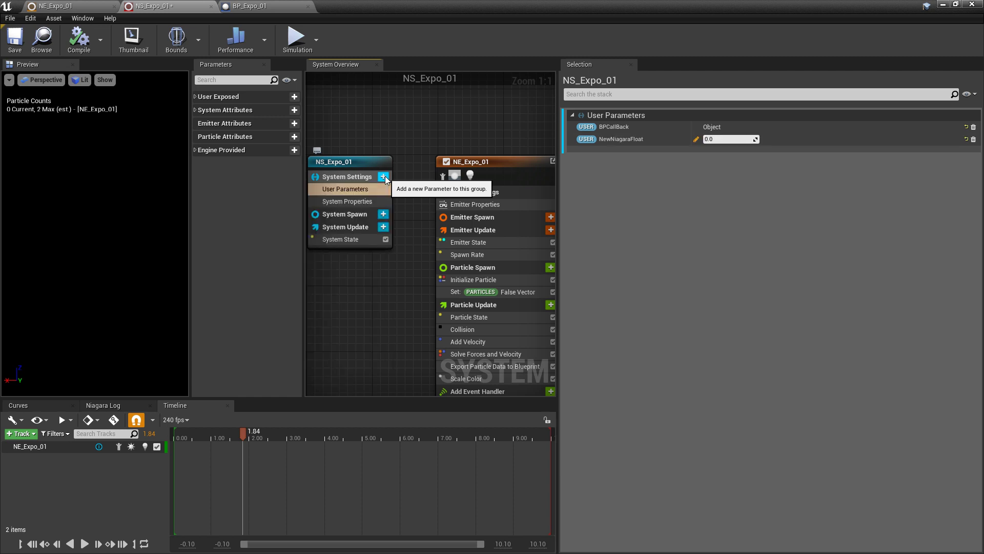
# Step: Rename the new float user parameter to ColInt
pyautogui.rightClick(613, 140)
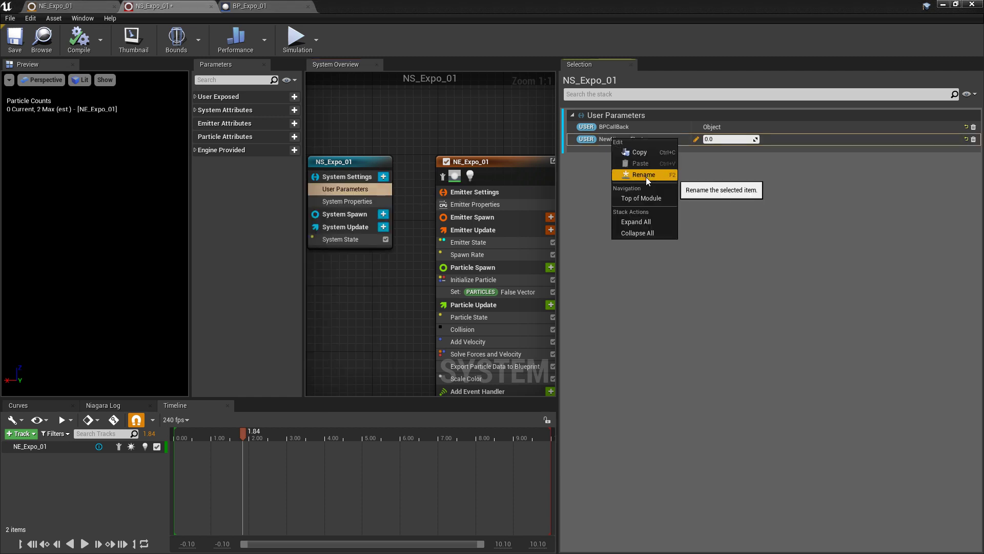
pyautogui.click(644, 174)
pyautogui.write('ColInt')
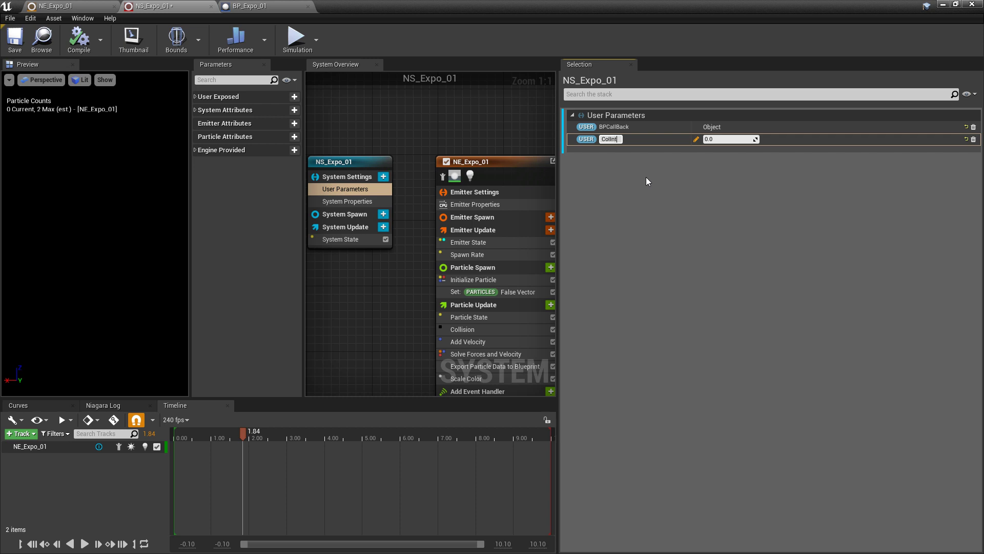
pyautogui.press('Return')
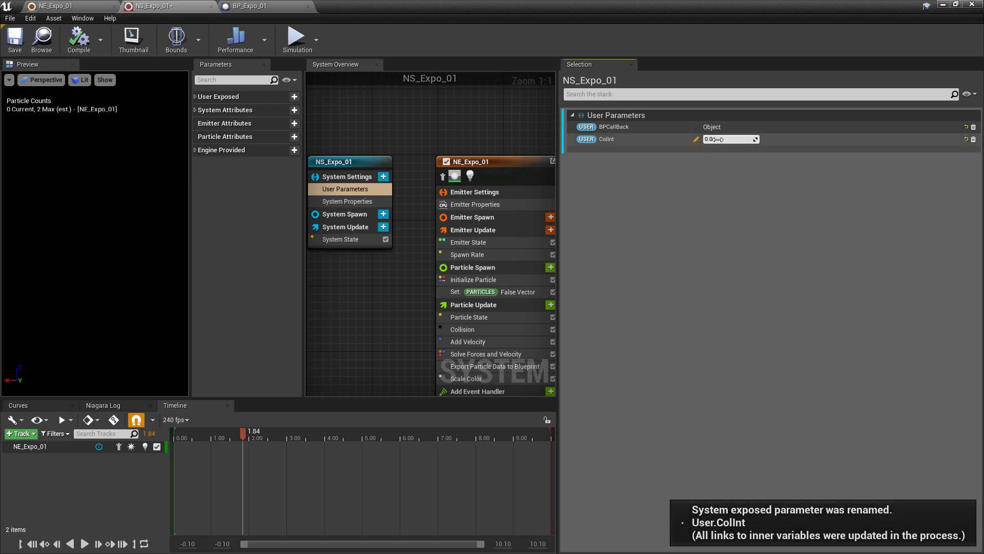
# Step: Link the Vector from Float value in the Scale Color module's Scale RGB to the user parameter ColInt
pyautogui.moveTo(481, 369); pyautogui.dragTo(444, 338, button='right')
pyautogui.click(441, 348)
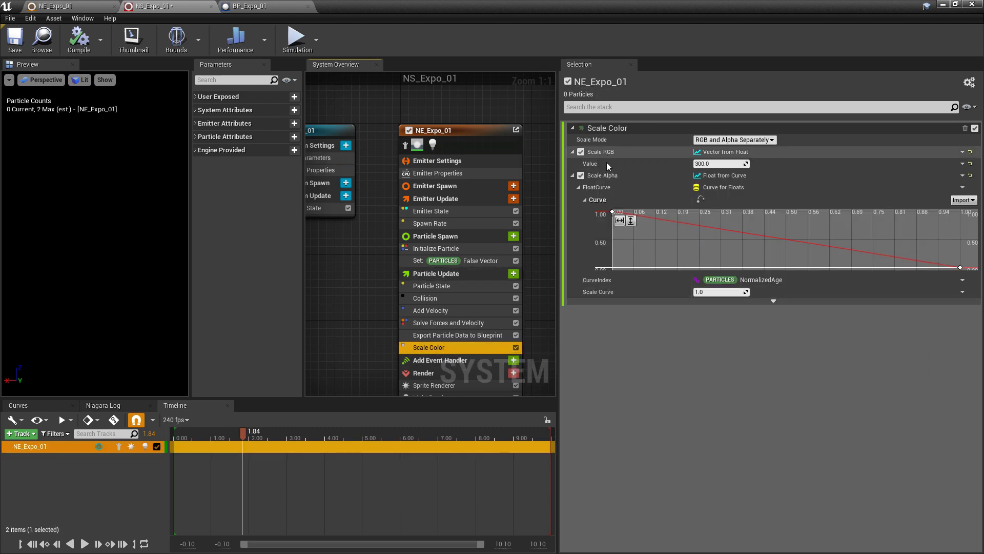
pyautogui.click(963, 164)
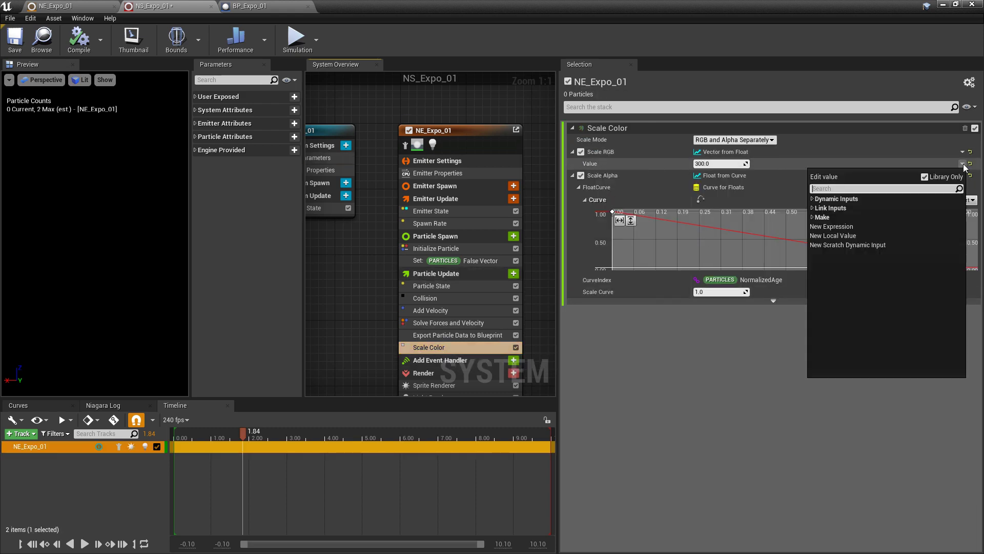
pyautogui.write('col')
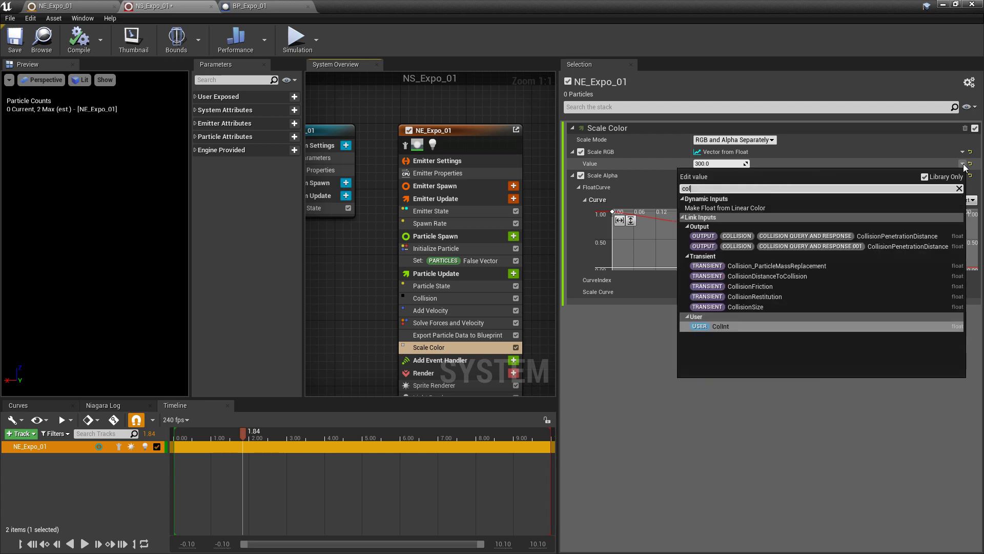
pyautogui.press('Return')
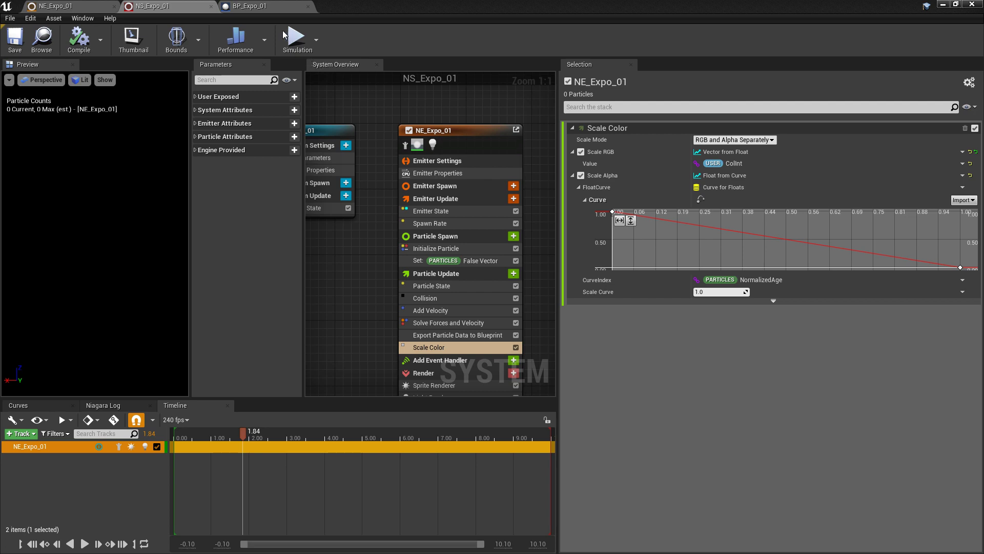
# Step: In the BP_Expo_01 event graph, delete the For Each Loop, Break BasicParticleData, conversion and Print String nodes
pyautogui.click(263, 6)
pyautogui.moveTo(595, 336); pyautogui.dragTo(687, 366, button='right')
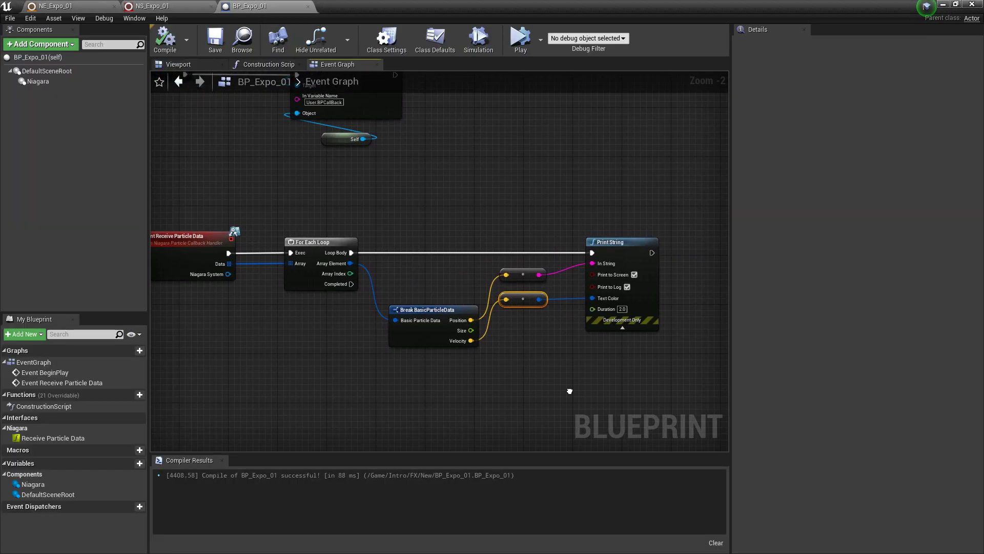
pyautogui.moveTo(688, 366); pyautogui.dragTo(303, 198)
pyautogui.press('Delete')
# Step: Add a Niagara component reference feeding a Set Niagara Variable By String (Float) node with In Variable Name User.ColInt
pyautogui.moveTo(304, 198); pyautogui.dragTo(375, 225, button='right')
pyautogui.scroll(2, 333, 272)
pyautogui.moveTo(38, 81); pyautogui.dragTo(412, 306)
pyautogui.write('set')
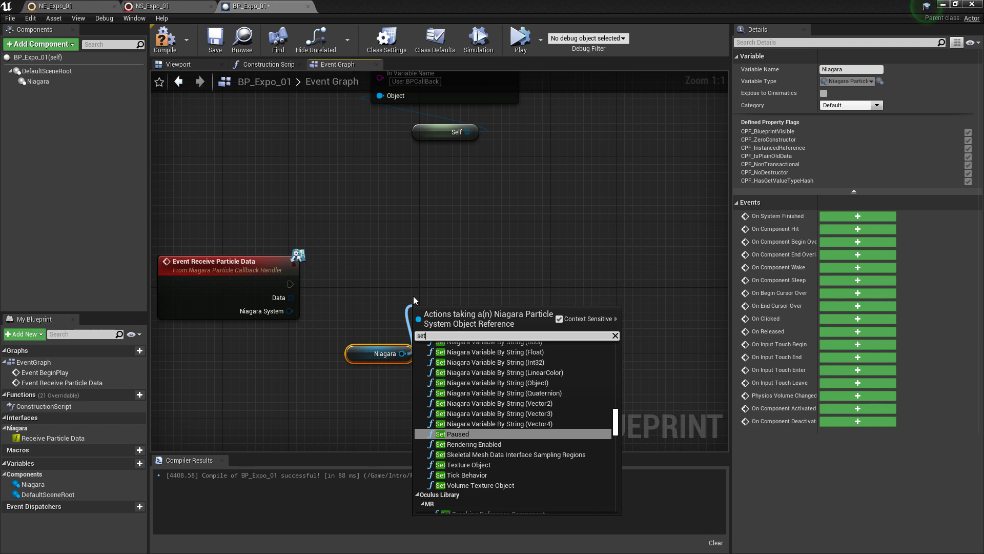
pyautogui.scroll(1, 531, 413)
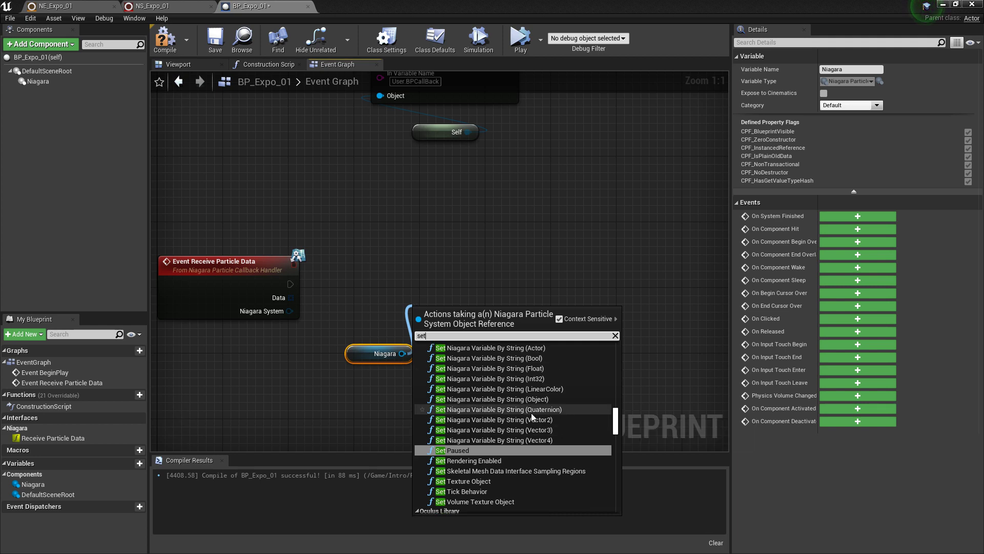
pyautogui.click(508, 368)
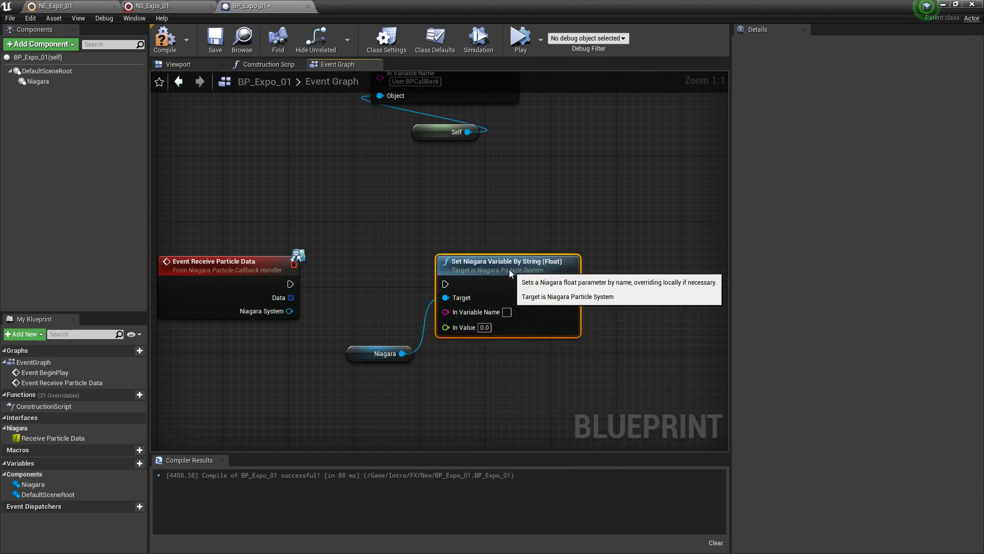
pyautogui.click(510, 312)
pyautogui.write('CollInt')
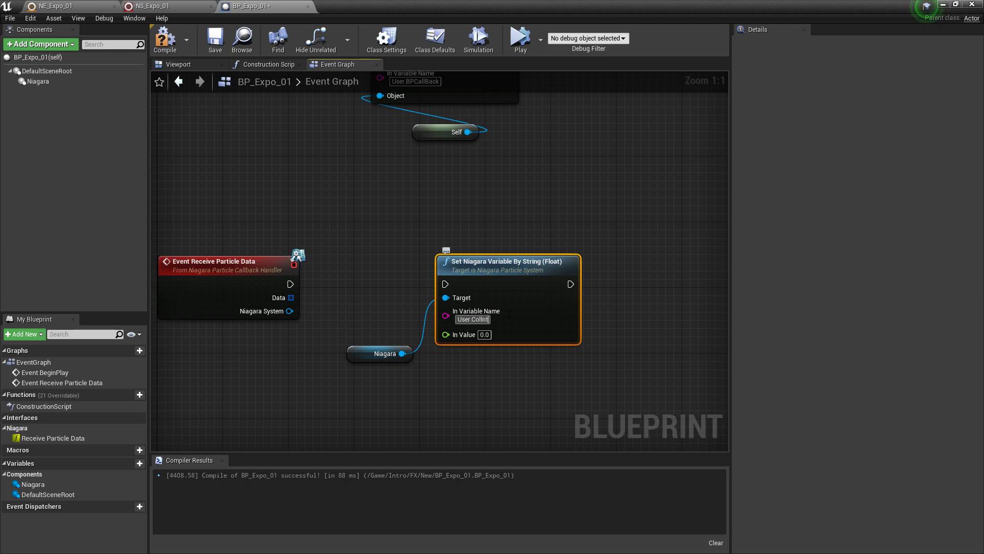
# Step: Wire Event Receive Particle Data's execution to the Set Niagara Variable node, place the Niagara reference above it, and move both farther from the event
pyautogui.moveTo(364, 353); pyautogui.dragTo(487, 229)
pyautogui.moveTo(330, 287); pyautogui.dragTo(324, 286, button='right')
pyautogui.moveTo(283, 281); pyautogui.dragTo(439, 282)
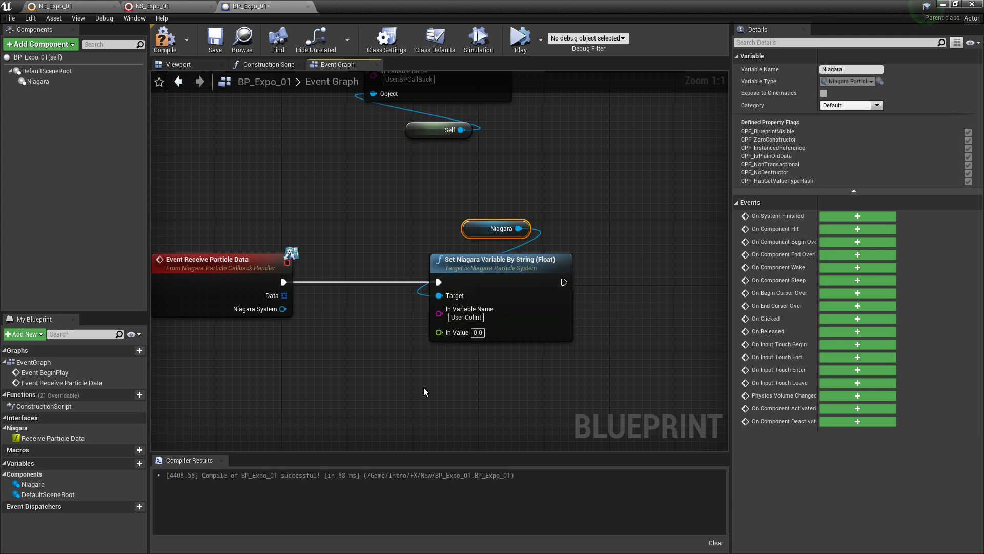
pyautogui.moveTo(425, 392); pyautogui.dragTo(452, 357, button='right')
pyautogui.keyDown('shift'); pyautogui.click(477, 228); pyautogui.keyUp('shift')
pyautogui.moveTo(476, 228); pyautogui.dragTo(598, 228)
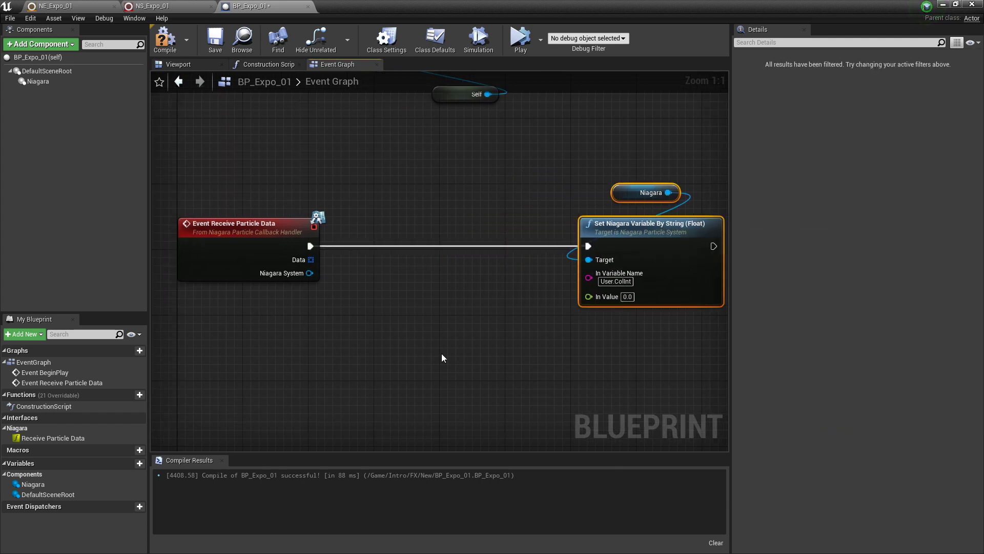
pyautogui.moveTo(443, 358); pyautogui.dragTo(405, 351, button='right')
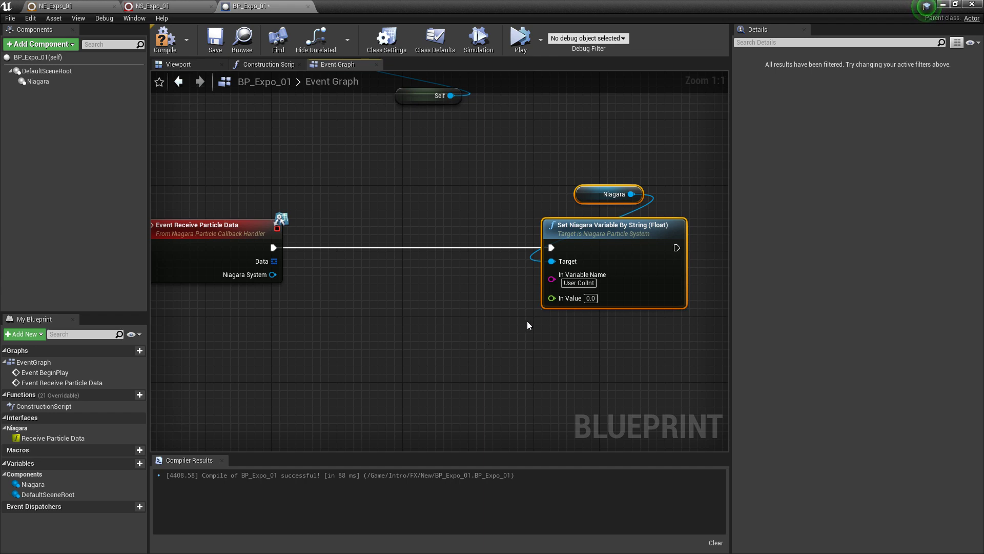
# Step: Create a Blueprint variable named InStart and set its type to Float
pyautogui.click(131, 463)
pyautogui.press('Return')
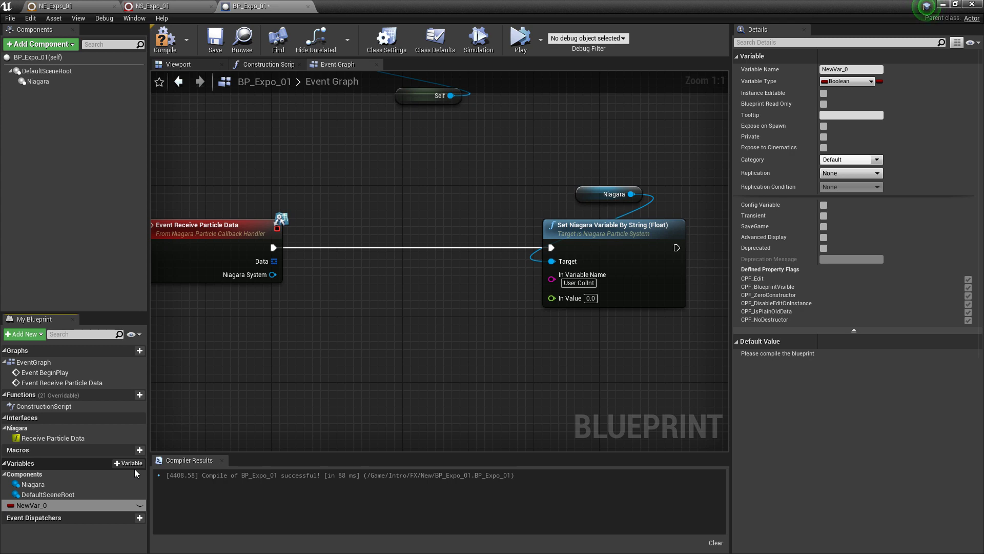
pyautogui.rightClick(50, 504)
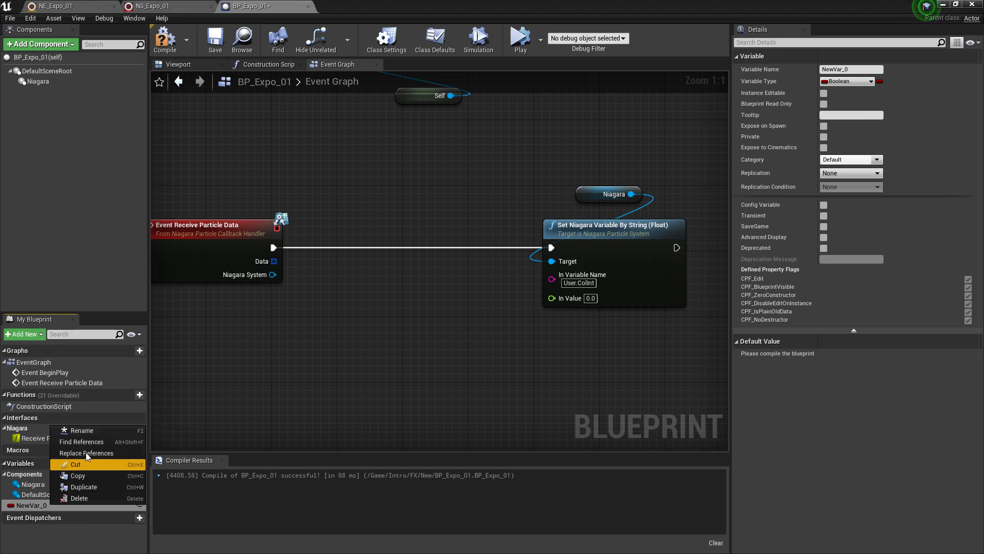
pyautogui.click(83, 430)
pyautogui.write('InStart')
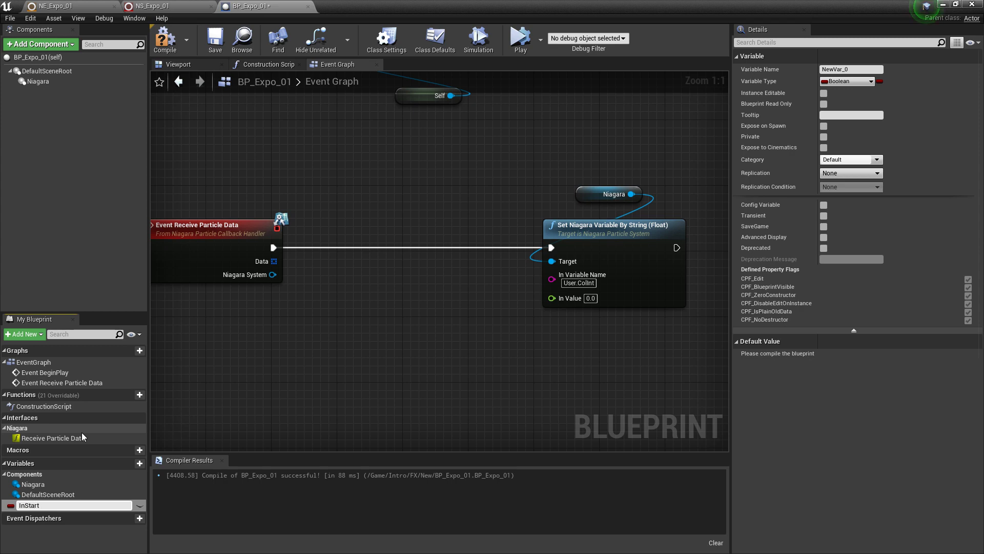
pyautogui.press('Return')
pyautogui.click(849, 82)
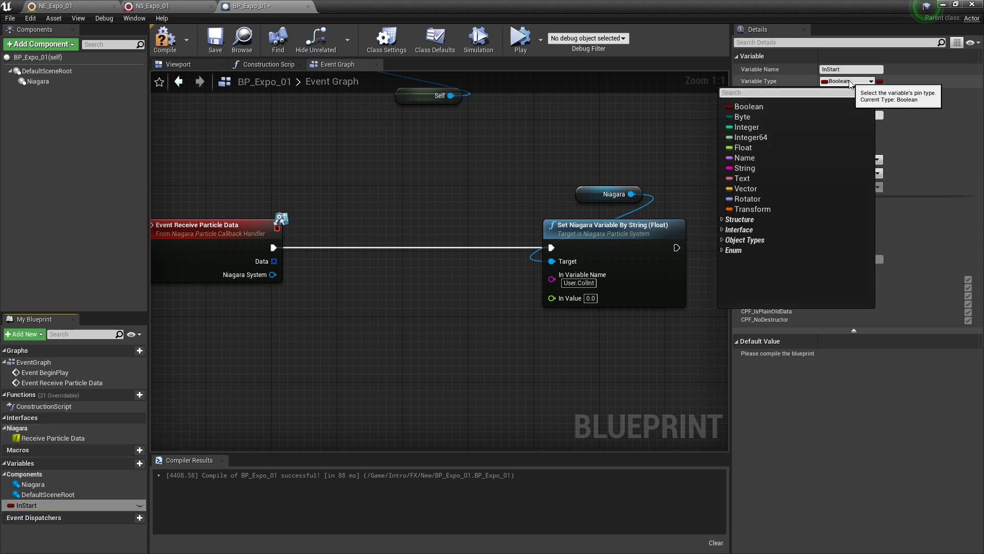
pyautogui.click(764, 147)
# Step: Duplicate the InStart float variable and name the copy InEnd
pyautogui.rightClick(49, 505)
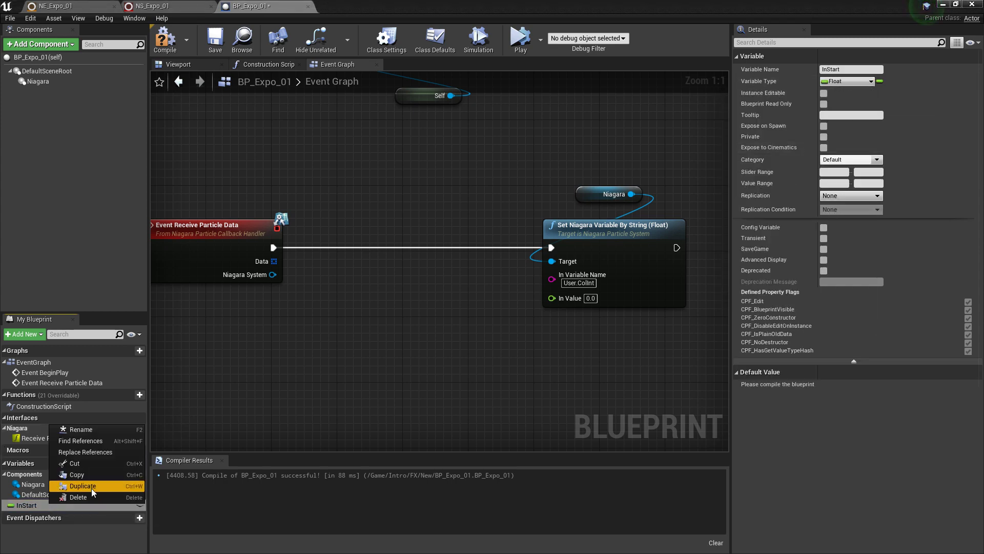
pyautogui.click(92, 487)
pyautogui.press('End')
pyautogui.press('BackSpace')
pyautogui.press('BackSpace')
pyautogui.press('BackSpace')
pyautogui.press('BackSpace')
pyautogui.press('BackSpace')
pyautogui.press('BackSpace')
pyautogui.press('BackSpace')
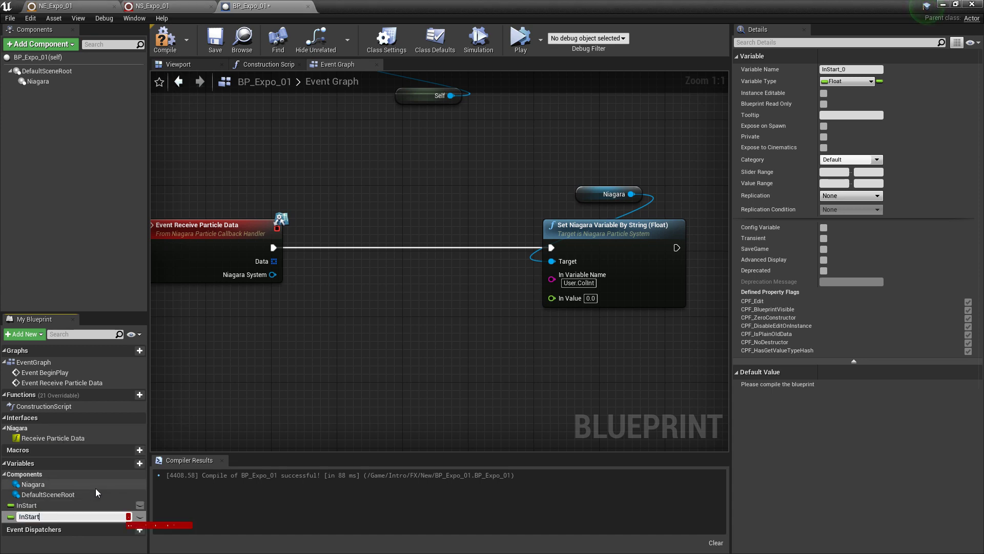
pyautogui.write('End')
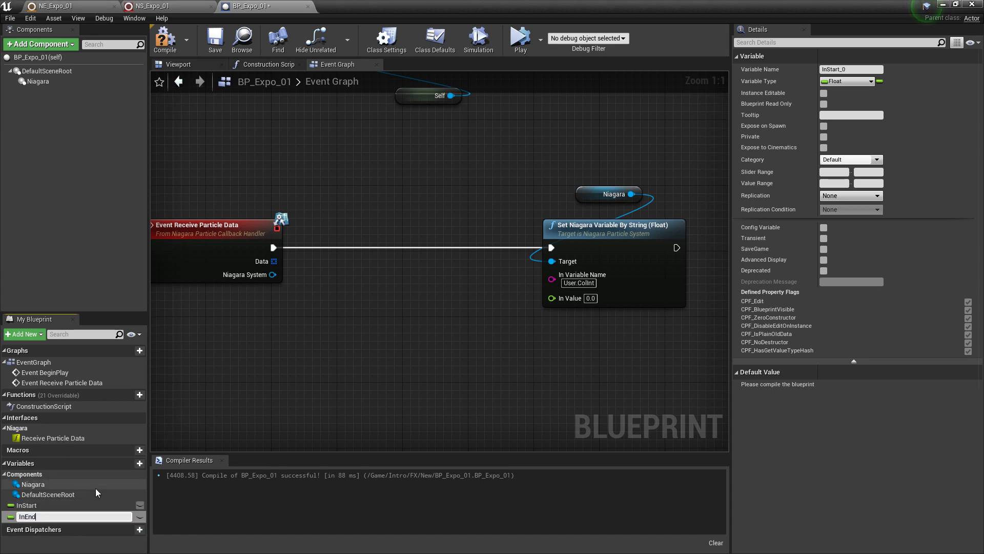
pyautogui.press('Return')
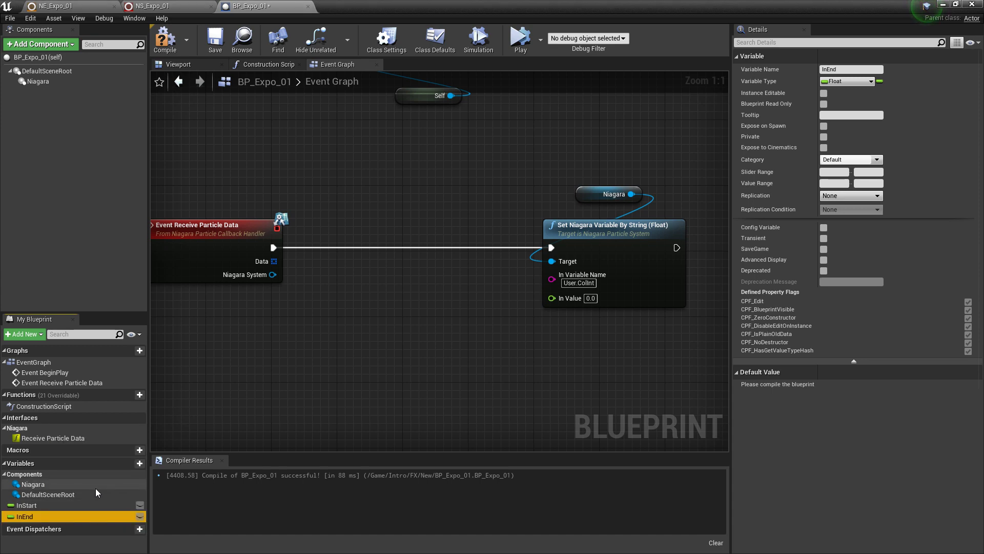
# Step: Compile the Blueprint and set the default values of InStart to 1.0 and InEnd to 600.0
pyautogui.click(164, 36)
pyautogui.click(27, 505)
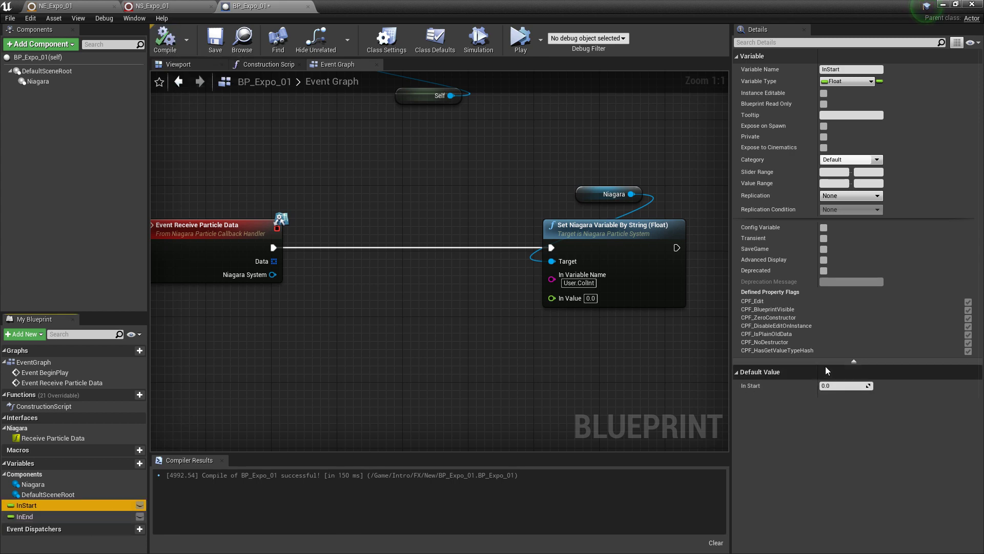
pyautogui.click(845, 385)
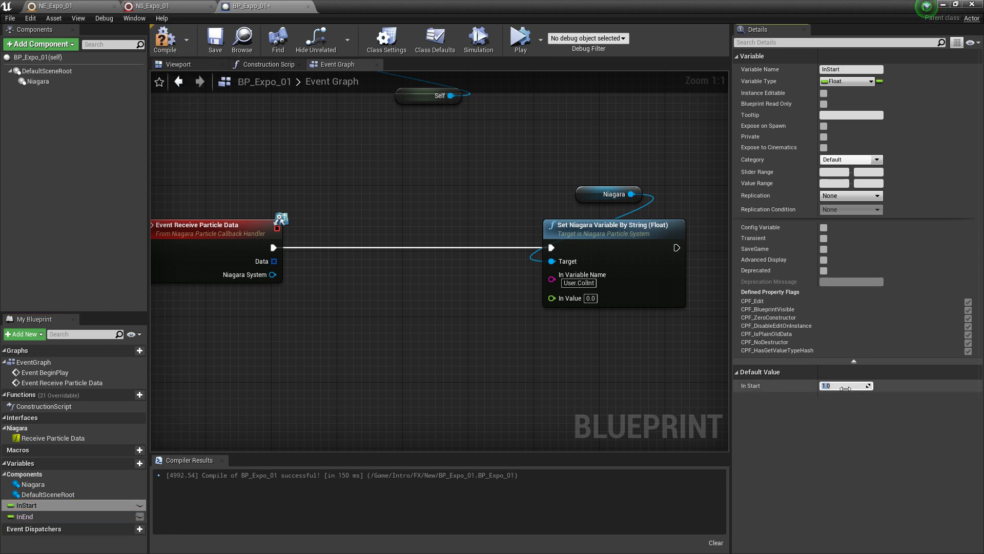
pyautogui.click(24, 516)
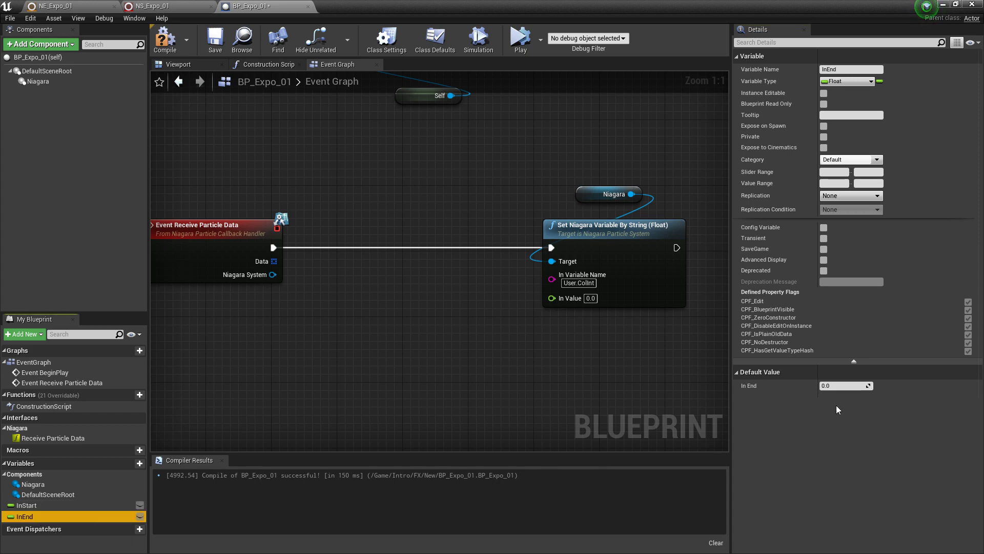
pyautogui.click(838, 386)
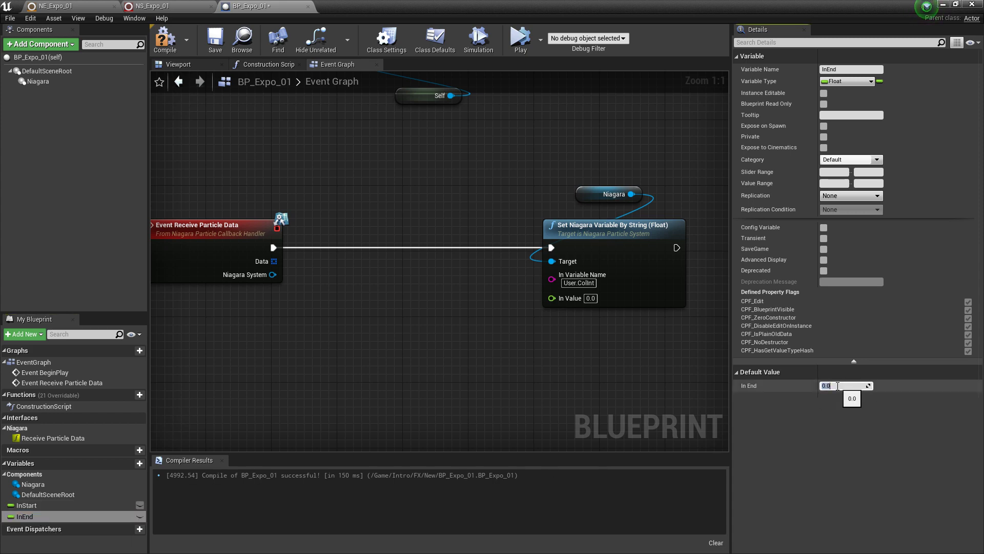
pyautogui.press('Return')
# Step: Place getter nodes for InStart and InEnd, one above the other, between the event and the Set Niagara Variable node
pyautogui.moveTo(25, 505); pyautogui.dragTo(357, 318)
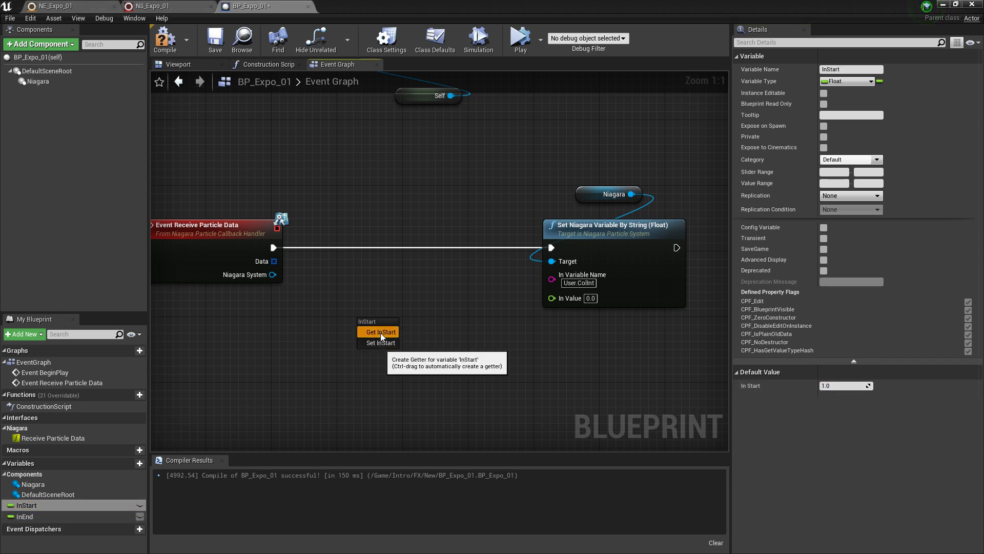
pyautogui.click(380, 332)
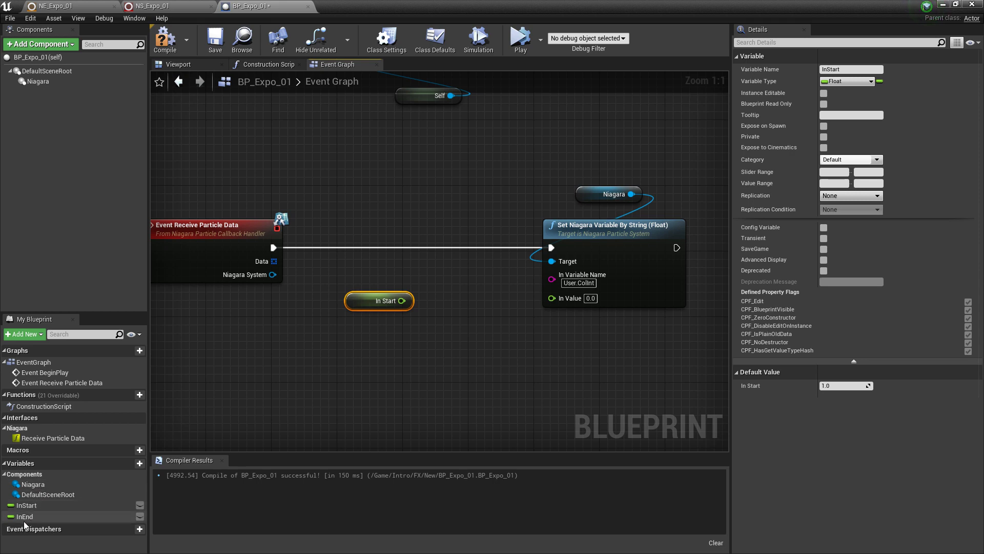
pyautogui.moveTo(25, 517); pyautogui.dragTo(364, 348)
pyautogui.click(390, 359)
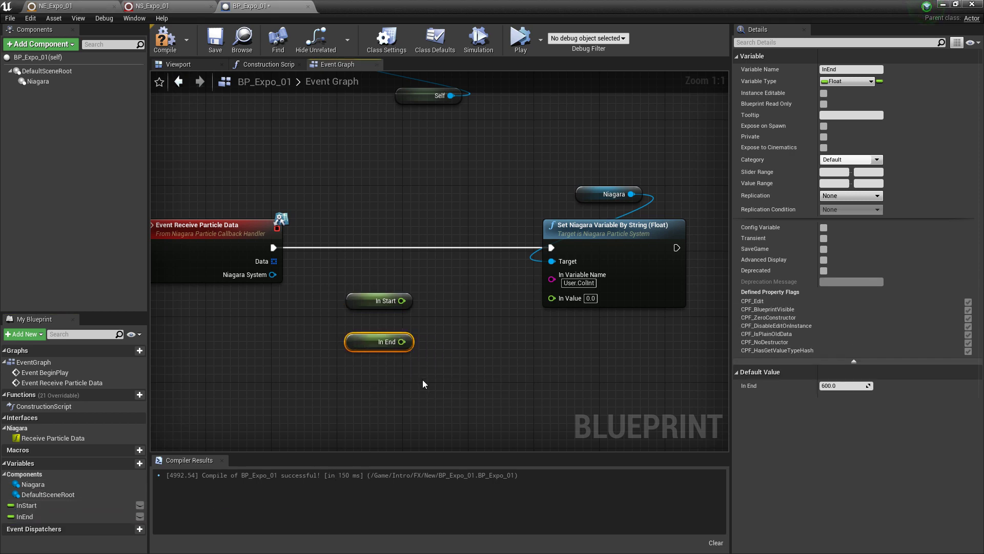
# Step: Move both getters lower and add a float Lerp node with In Start wired to A and In End wired to B
pyautogui.keyDown('shift'); pyautogui.click(359, 307); pyautogui.keyUp('shift')
pyautogui.moveTo(358, 307); pyautogui.dragTo(472, 364)
pyautogui.click(450, 395)
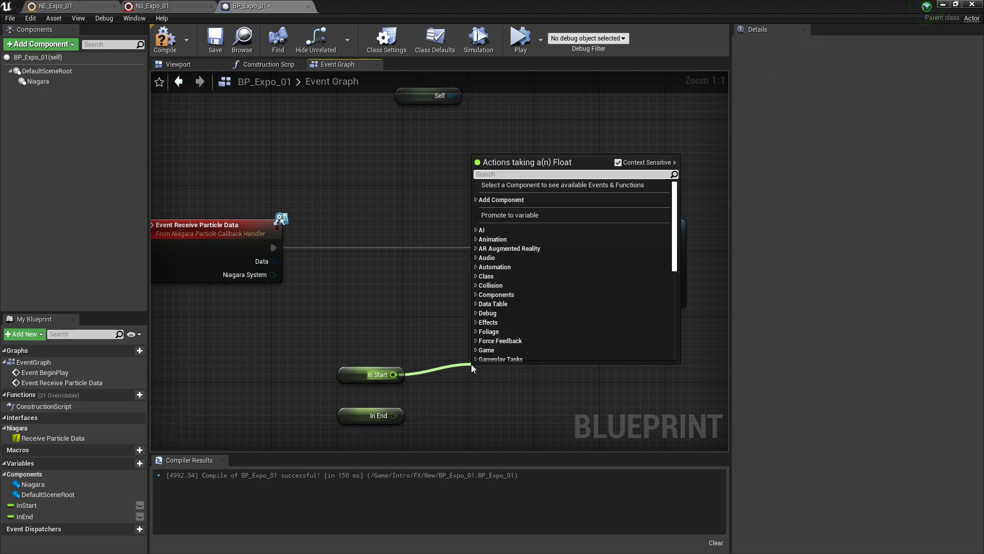
pyautogui.write('lerp')
pyautogui.press('Return')
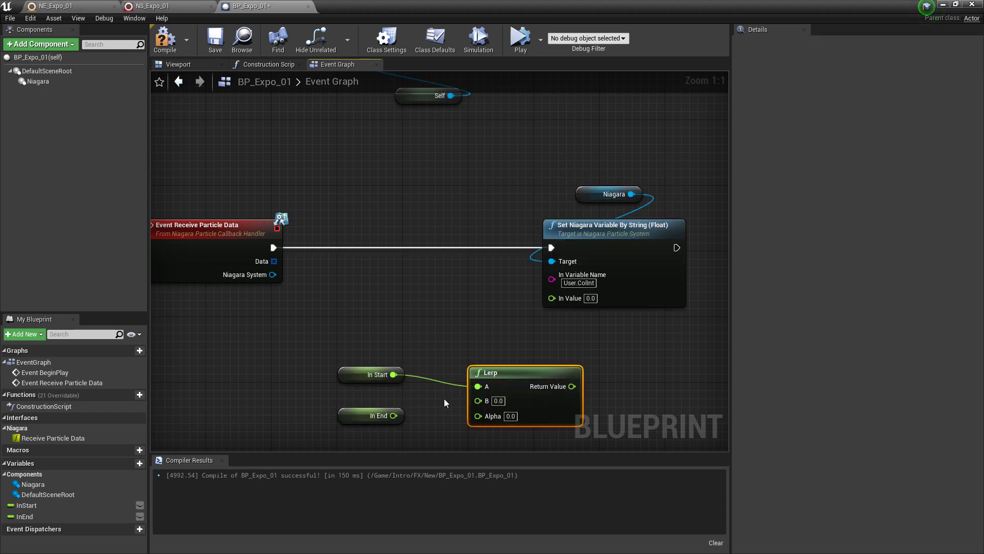
pyautogui.moveTo(400, 416); pyautogui.dragTo(478, 401)
pyautogui.moveTo(499, 439); pyautogui.dragTo(447, 421, button='right')
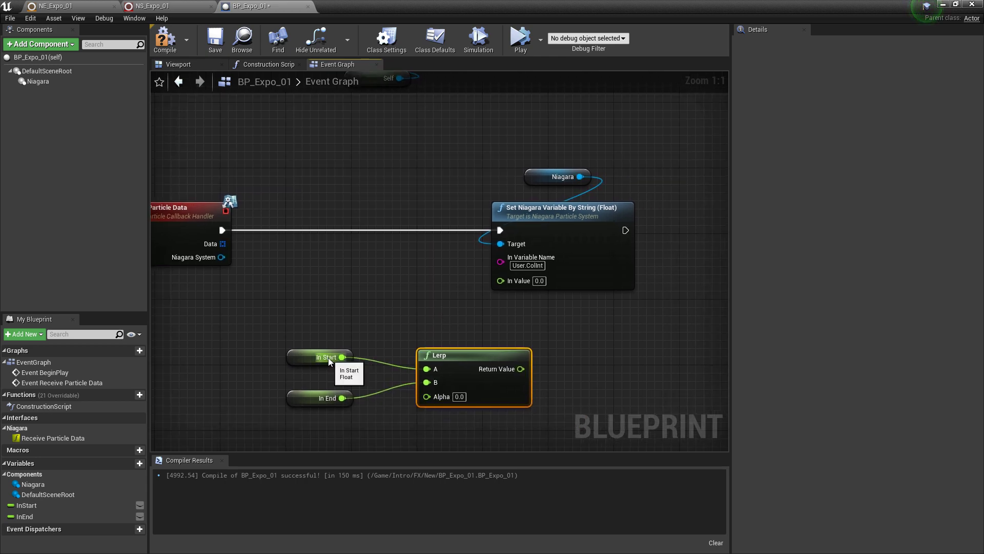
pyautogui.click(461, 396)
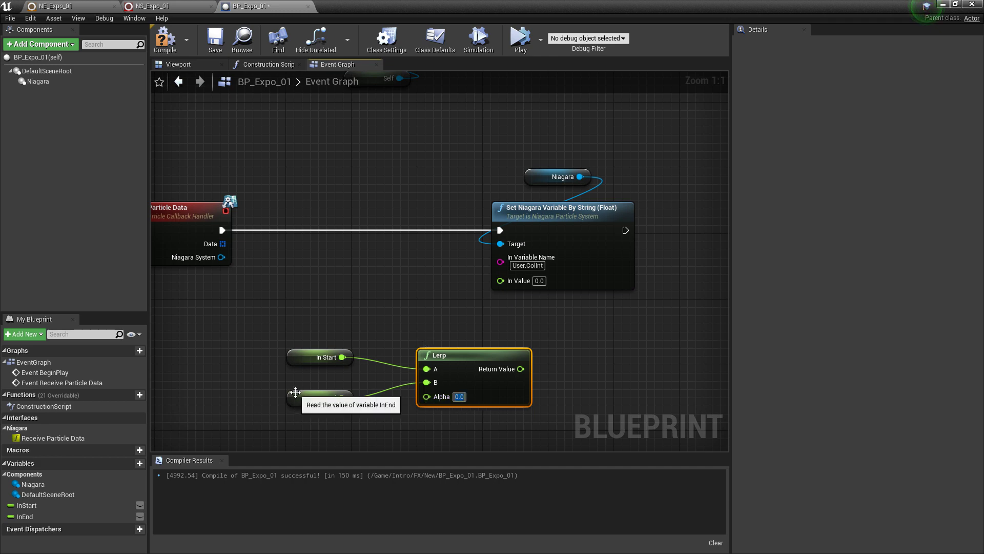
# Step: Add a Timeline node named CurveUp and position it between Event Receive Particle Data and the Set Niagara Variable node
pyautogui.moveTo(379, 374); pyautogui.dragTo(363, 374, button='right')
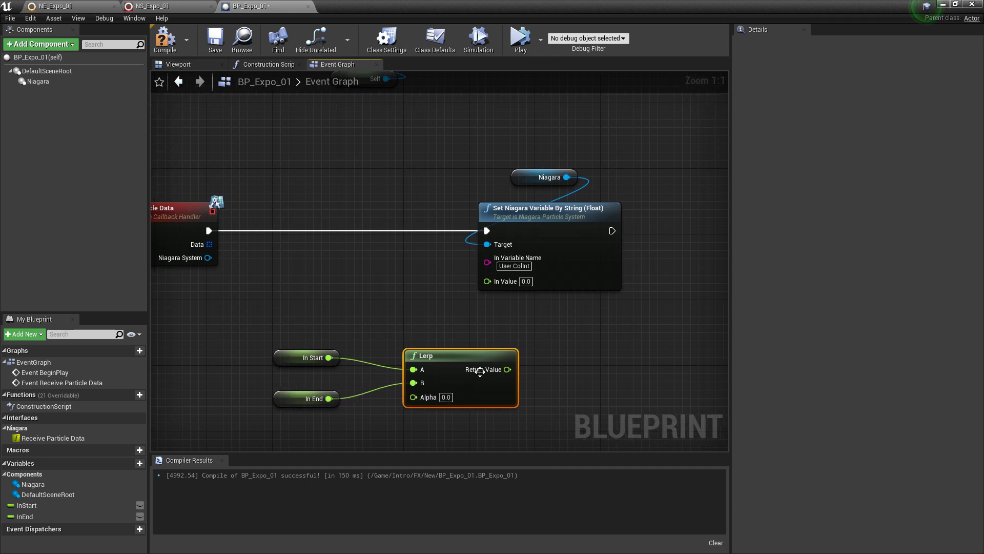
pyautogui.moveTo(382, 281); pyautogui.dragTo(402, 305, button='right')
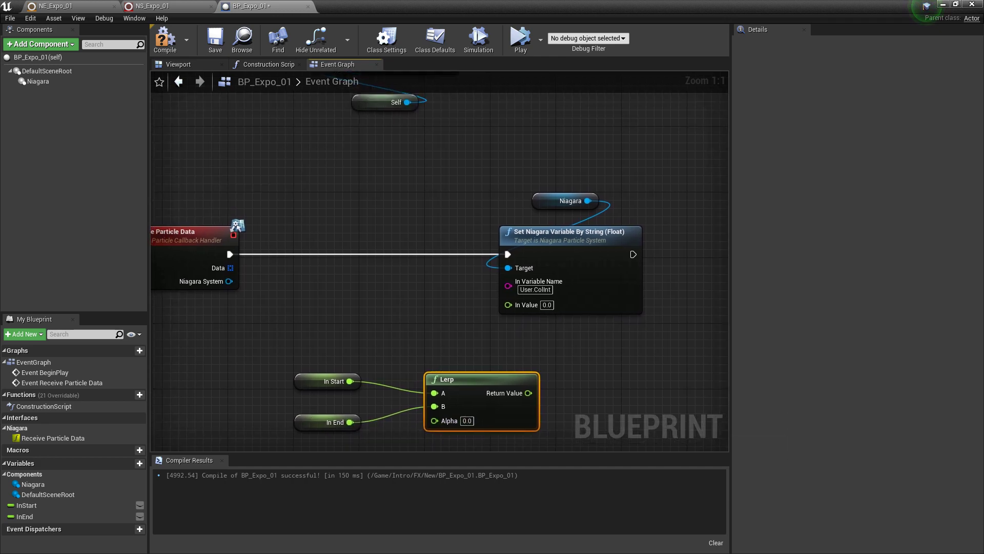
pyautogui.moveTo(379, 244); pyautogui.dragTo(363, 240, button='right')
pyautogui.rightClick(353, 232)
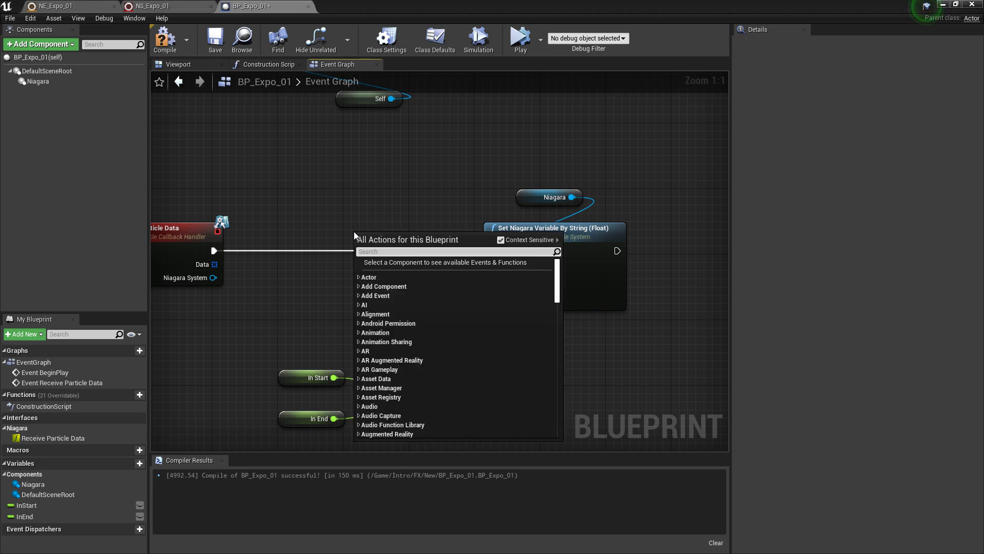
pyautogui.moveTo(559, 282); pyautogui.dragTo(555, 448)
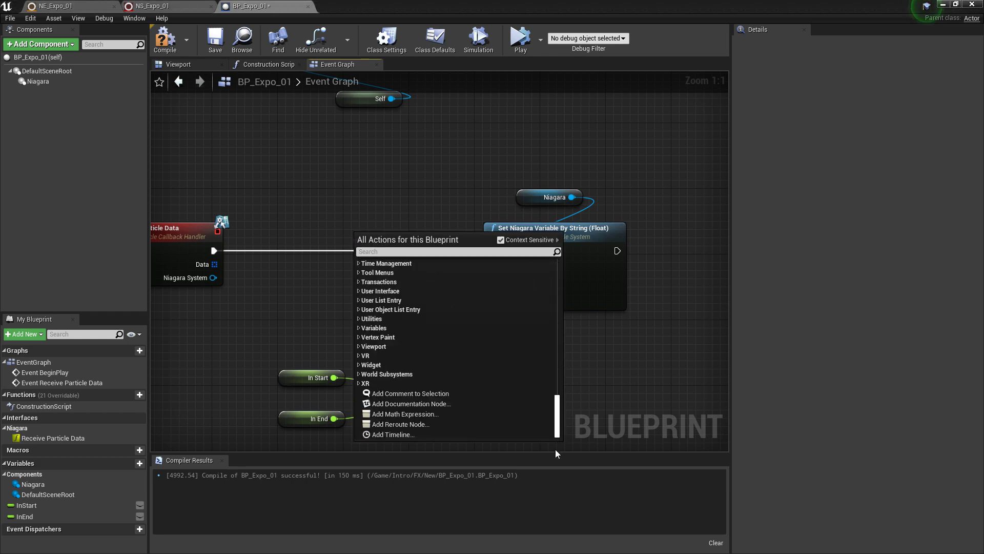
pyautogui.click(392, 434)
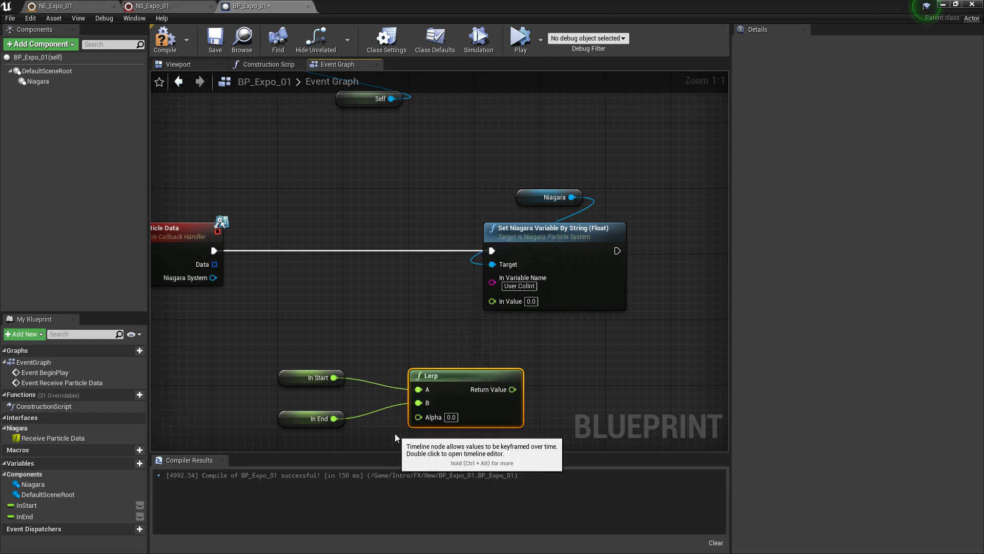
pyautogui.write('Curve')
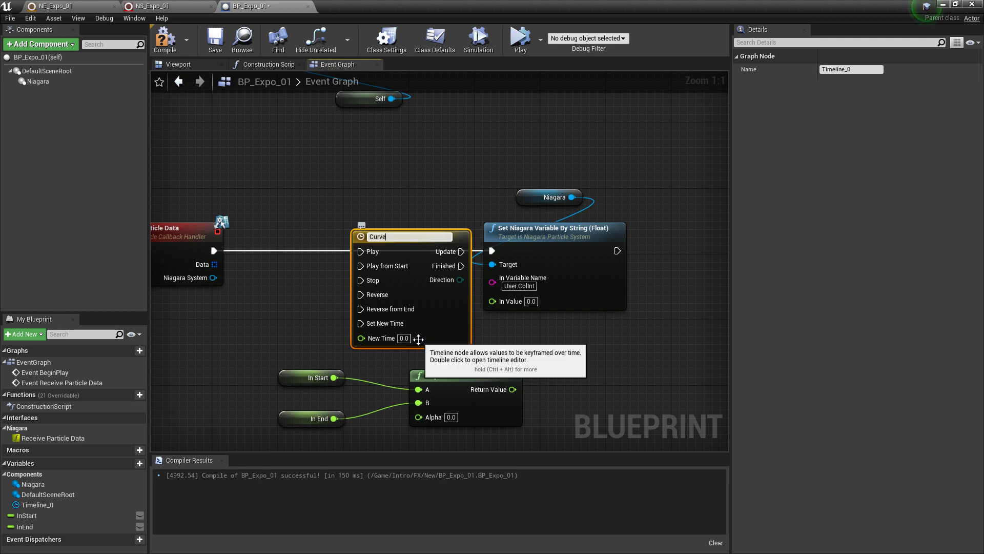
pyautogui.press('Return')
pyautogui.moveTo(407, 248); pyautogui.dragTo(374, 241)
# Step: Add a float track named AlphaDrive to the CurveUp timeline with a first key at time 0.0, value 0.0
pyautogui.doubleClick(387, 273)
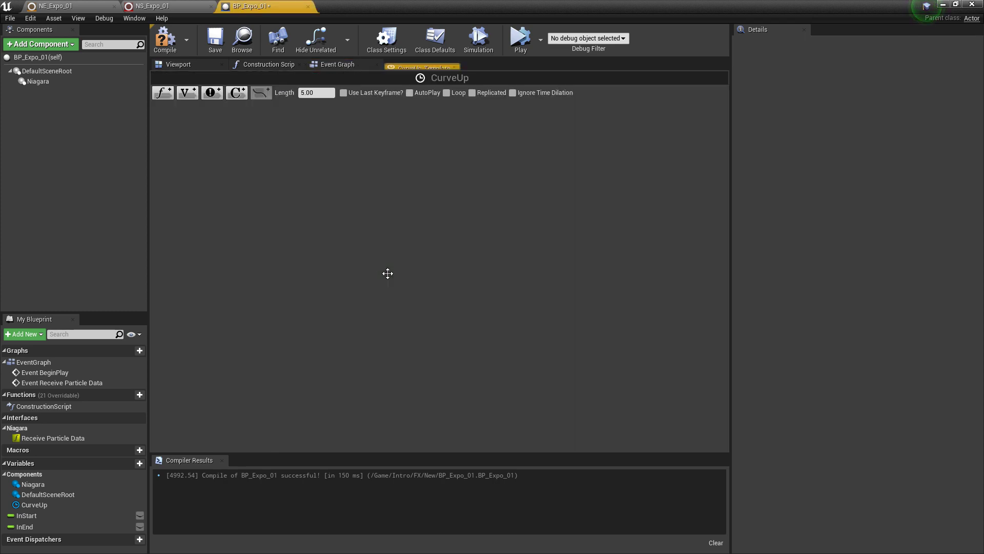
pyautogui.click(163, 93)
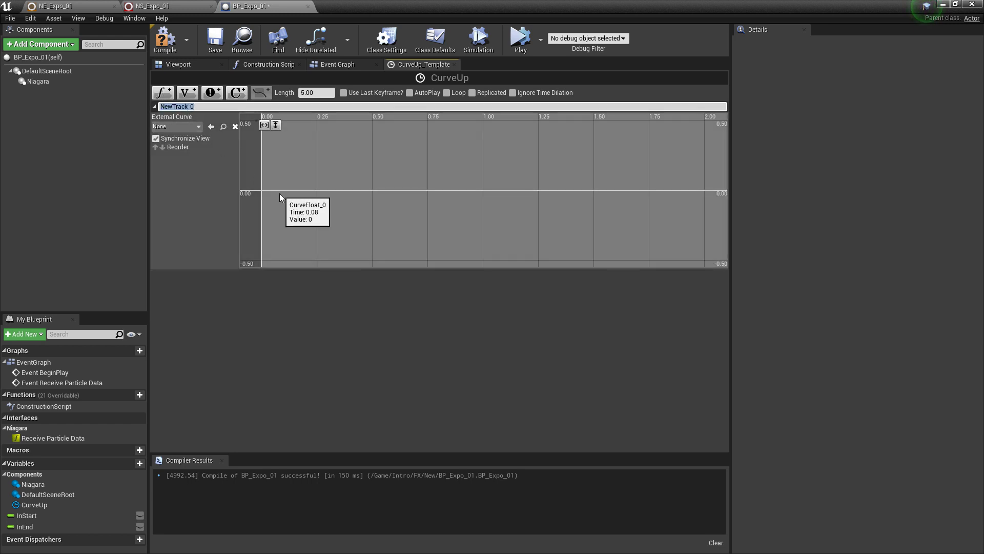
pyautogui.write('AlphaDrive')
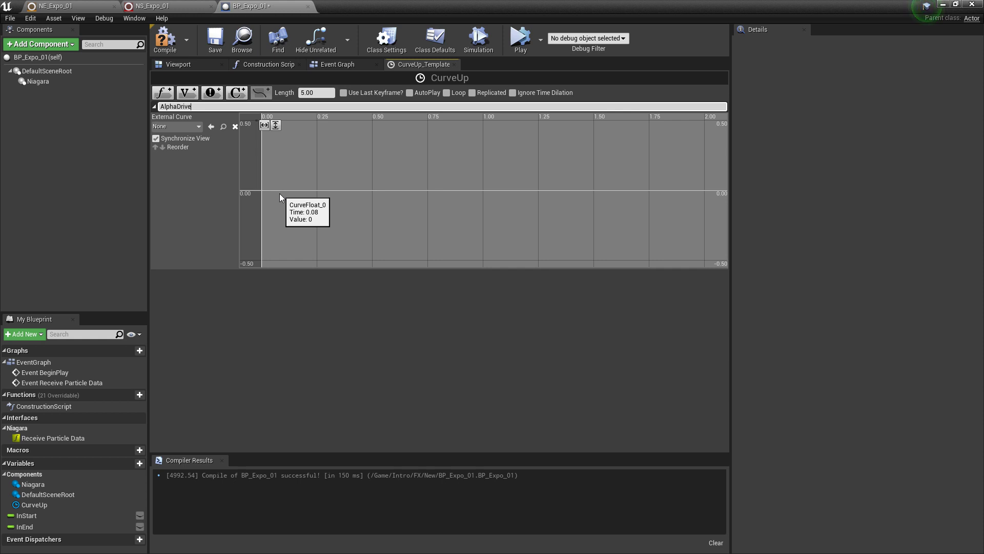
pyautogui.press('Return')
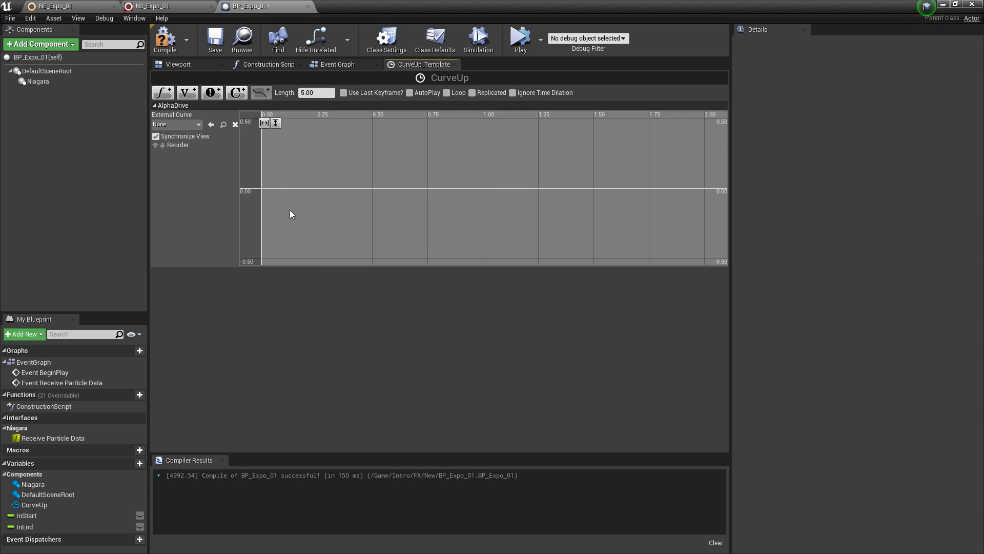
pyautogui.rightClick(271, 187)
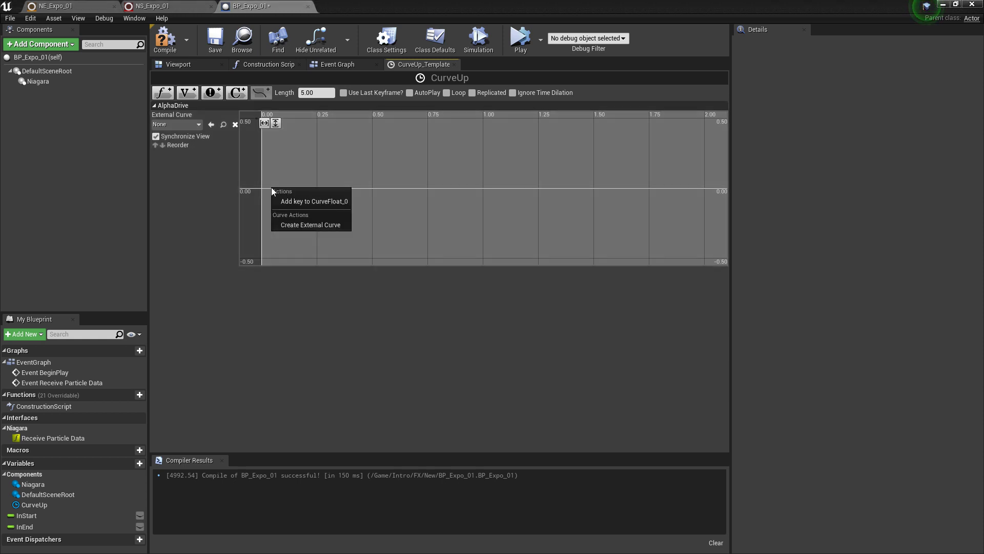
pyautogui.click(304, 204)
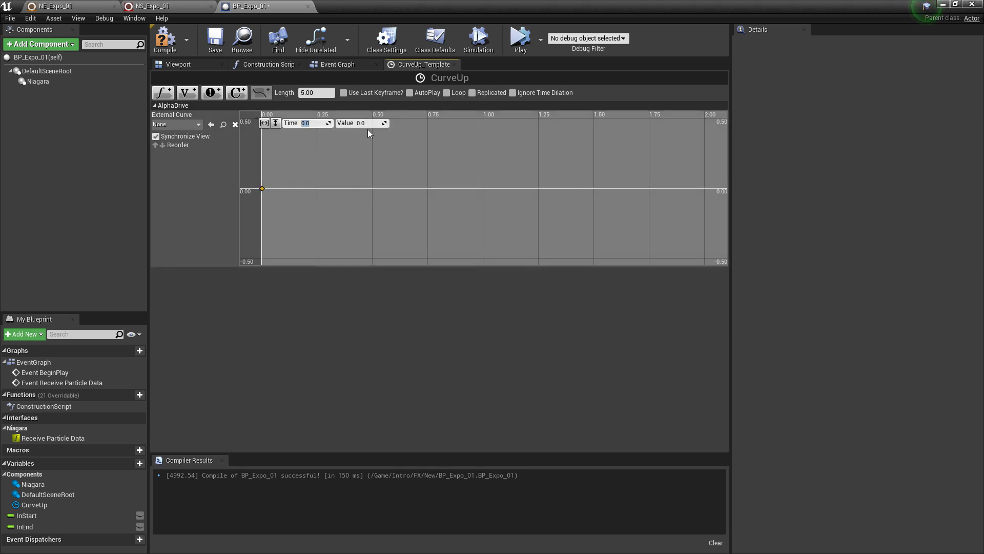
pyautogui.click(379, 170)
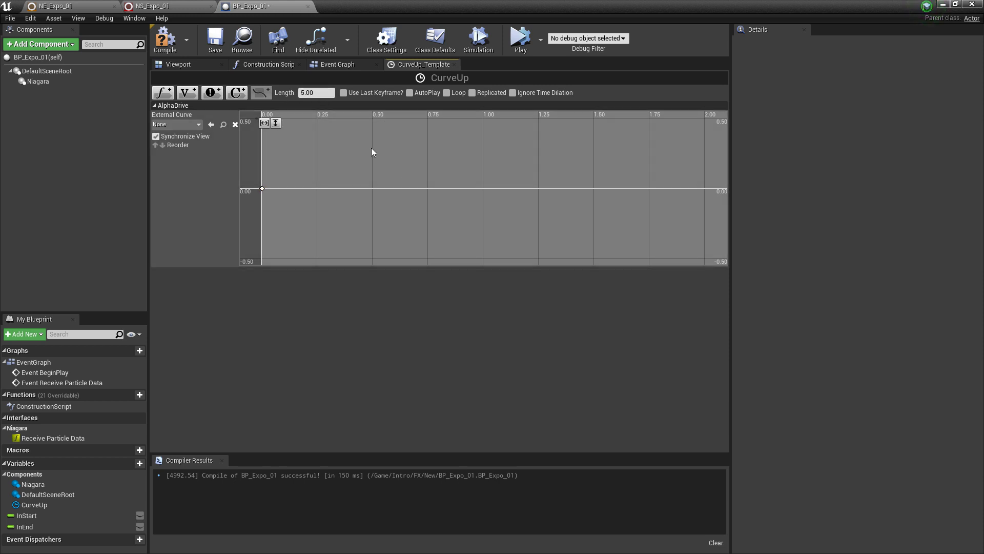
# Step: Add a second AlphaDrive key at time 3.0, value 1.0, and set the timeline length to 3.00
pyautogui.rightClick(458, 187)
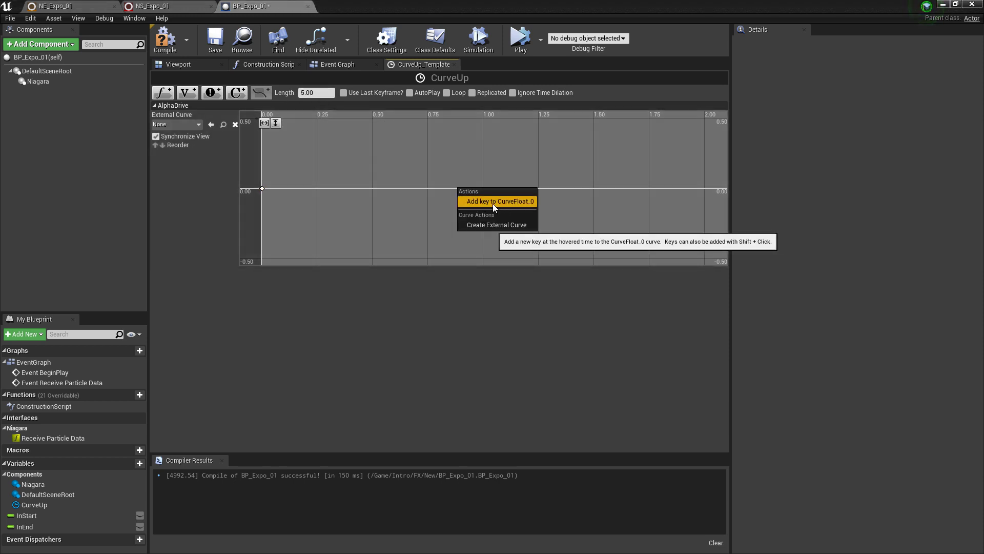
pyautogui.click(493, 203)
pyautogui.click(317, 122)
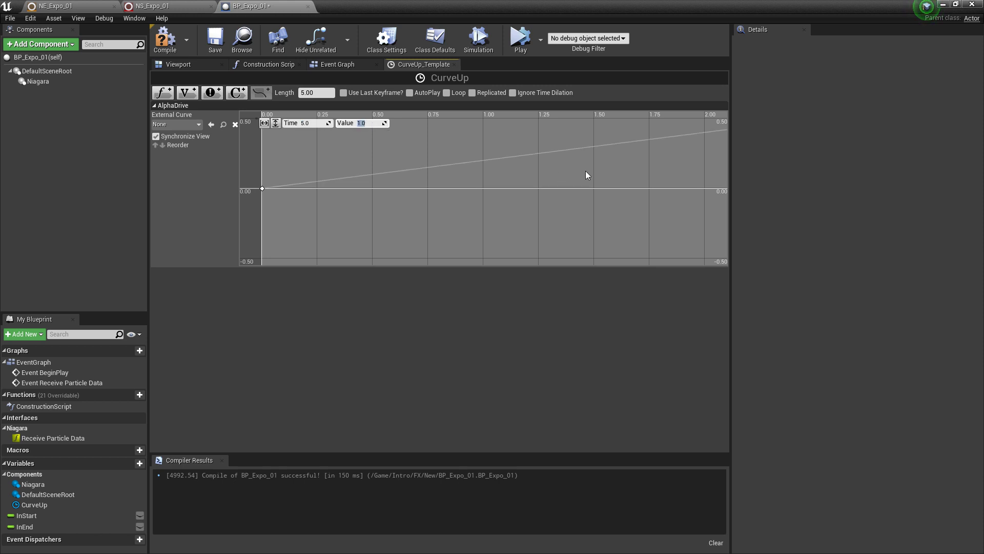
pyautogui.scroll(-3, 540, 195)
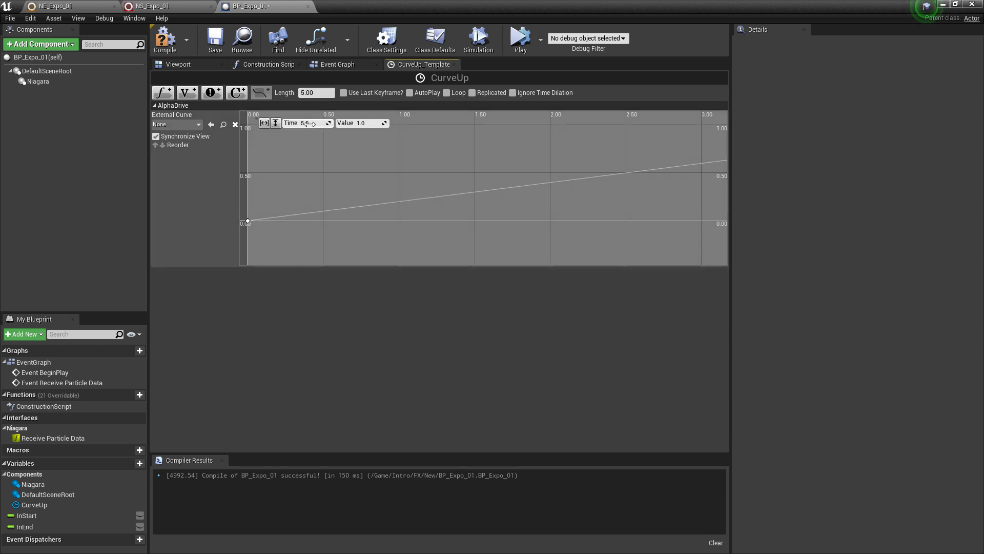
pyautogui.press('Return')
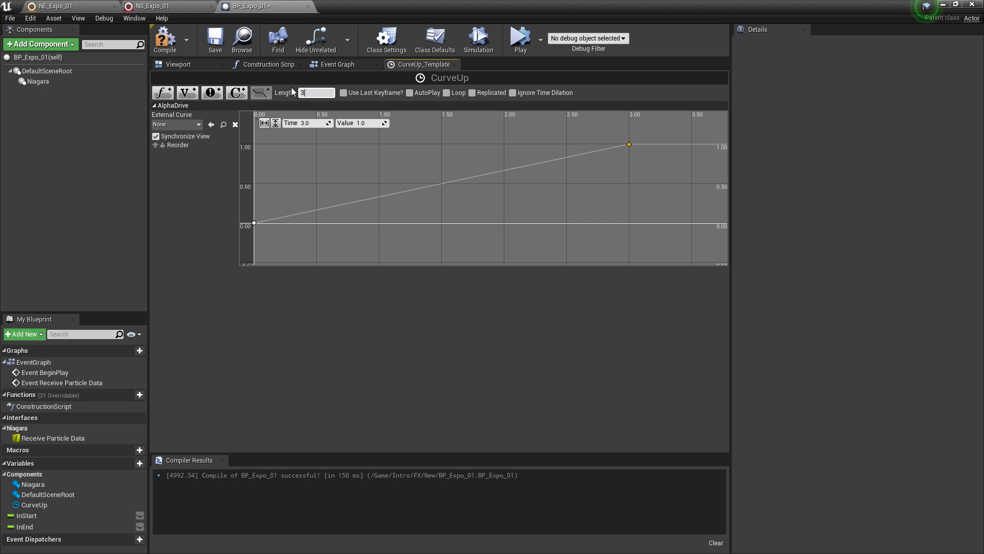
pyautogui.write('3')
pyautogui.press('Return')
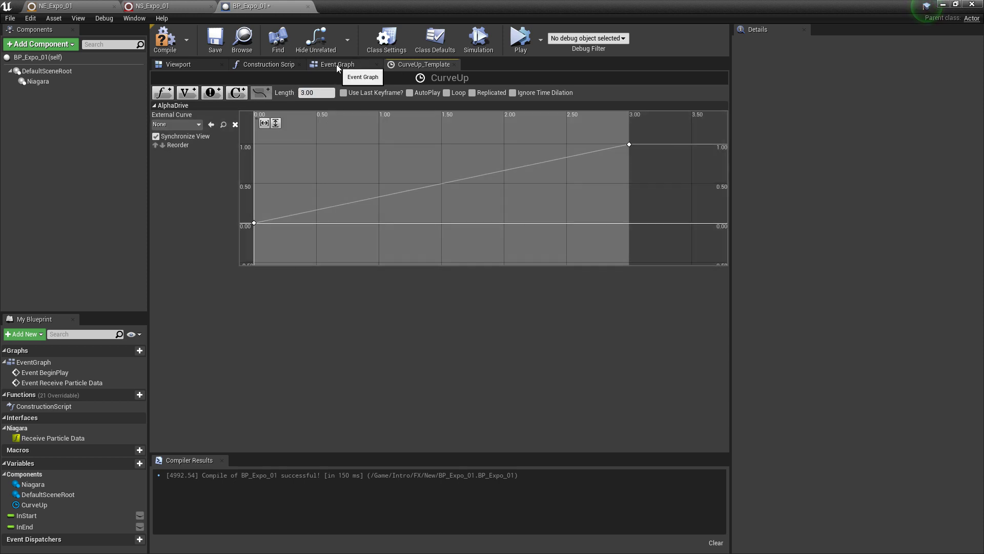
# Step: Back in the event graph, wire the CurveUp timeline's Alpha Drive output to the Lerp node's Alpha input
pyautogui.click(336, 64)
pyautogui.moveTo(531, 340); pyautogui.dragTo(548, 265, button='right')
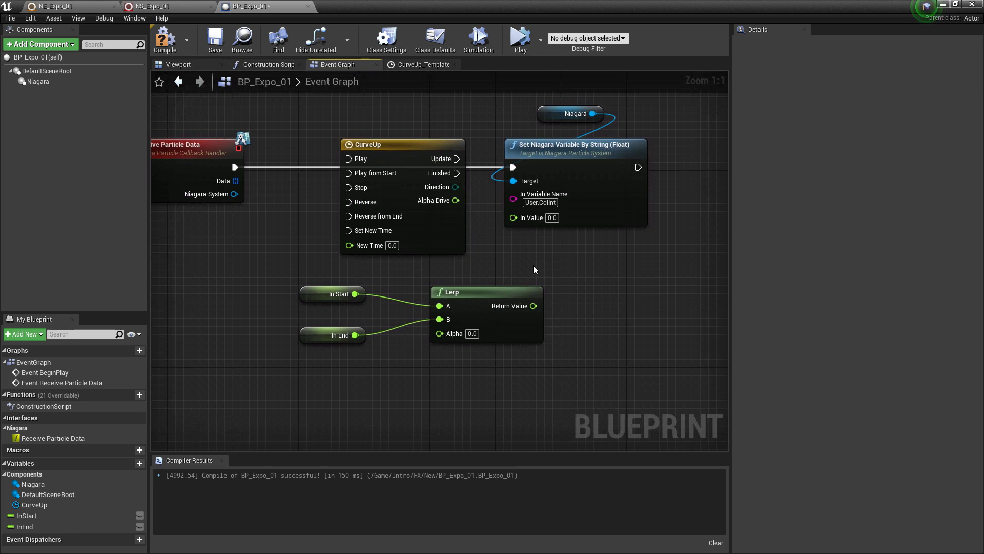
pyautogui.moveTo(455, 201); pyautogui.dragTo(439, 334)
pyautogui.moveTo(581, 314); pyautogui.dragTo(576, 358, button='right')
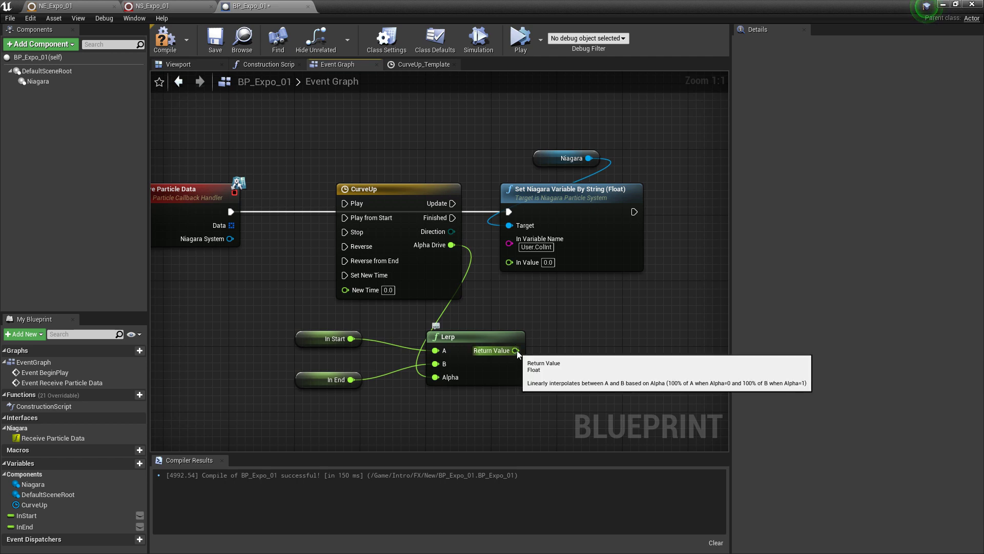
# Step: Wire the Lerp's Return Value to In Value on Set Niagara Variable, and space that node, its Niagara reference and CurveUp farther along the graph
pyautogui.moveTo(515, 350); pyautogui.dragTo(537, 305)
pyautogui.moveTo(508, 263); pyautogui.dragTo(509, 262)
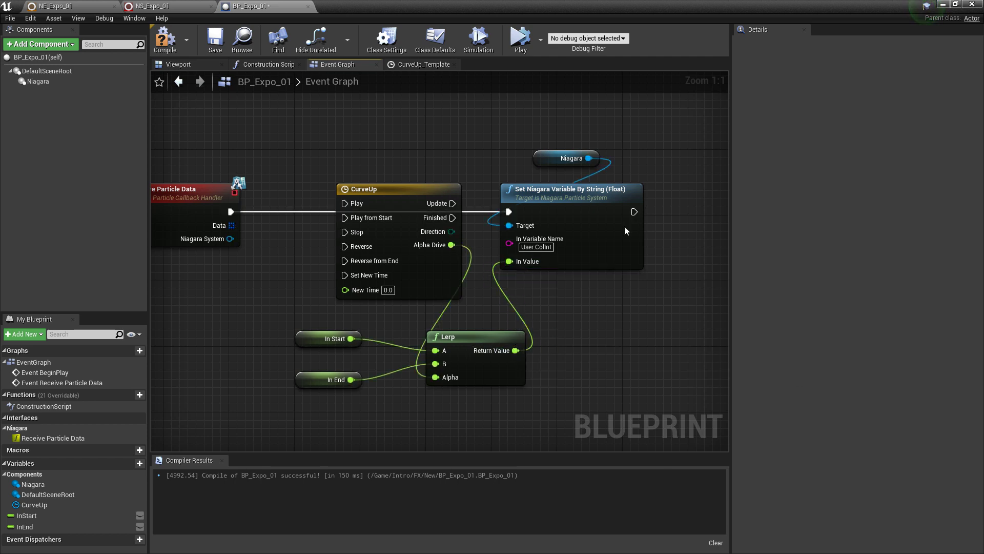
pyautogui.click(574, 190)
pyautogui.keyDown('ctrl'); pyautogui.click(569, 158); pyautogui.keyUp('ctrl')
pyautogui.moveTo(578, 199); pyautogui.dragTo(644, 202)
pyautogui.moveTo(456, 146); pyautogui.dragTo(556, 150, button='right')
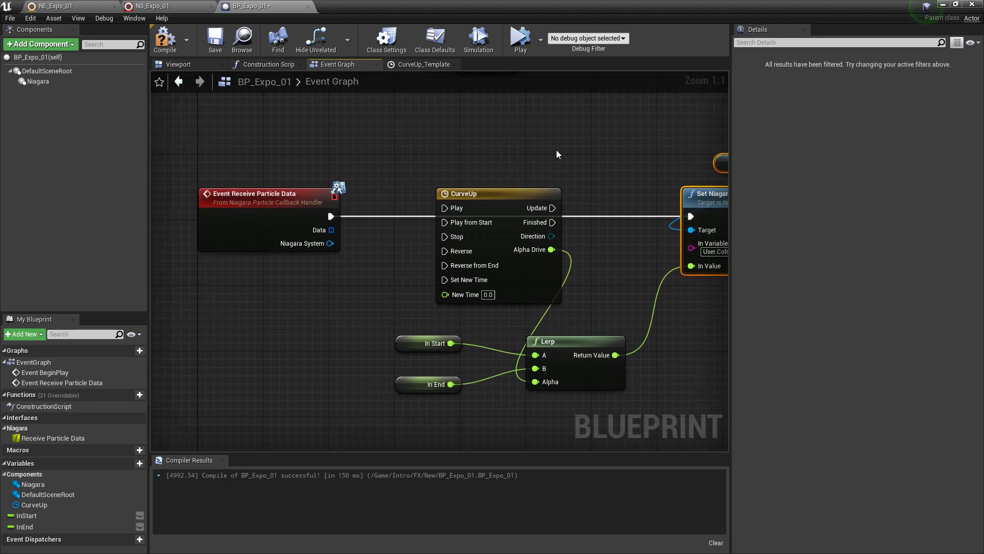
pyautogui.moveTo(558, 154); pyautogui.dragTo(434, 144, button='right')
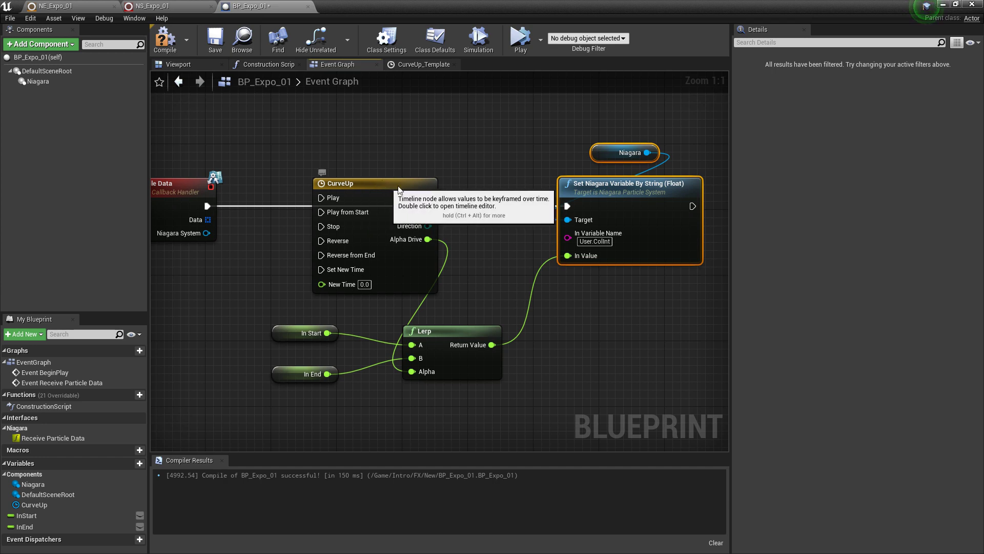
pyautogui.moveTo(395, 190); pyautogui.dragTo(426, 189)
# Step: Add a Flip Flop node from Event Receive Particle Data's execution output, ahead of the CurveUp timeline
pyautogui.moveTo(272, 169); pyautogui.dragTo(403, 183, button='right')
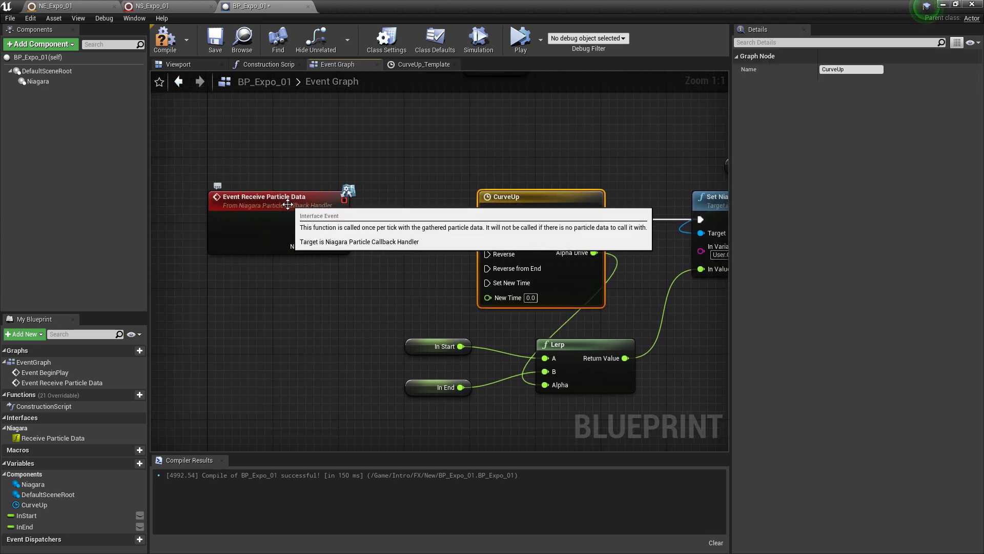
pyautogui.moveTo(339, 219); pyautogui.dragTo(390, 217)
pyautogui.write('flip')
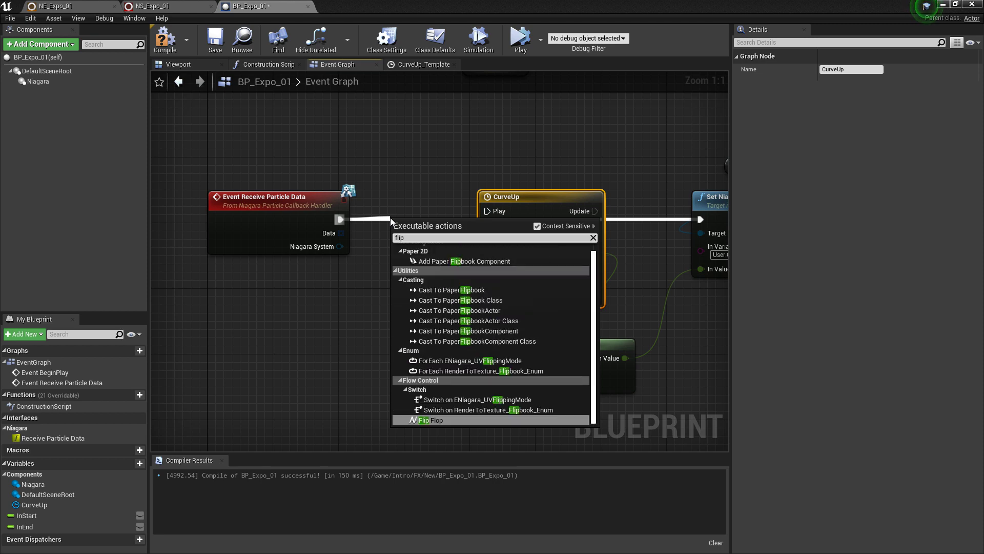
pyautogui.press('Return')
# Step: Wire the Flip Flop's A output to CurveUp's Play input and its B output to Reverse
pyautogui.moveTo(398, 240); pyautogui.dragTo(406, 242)
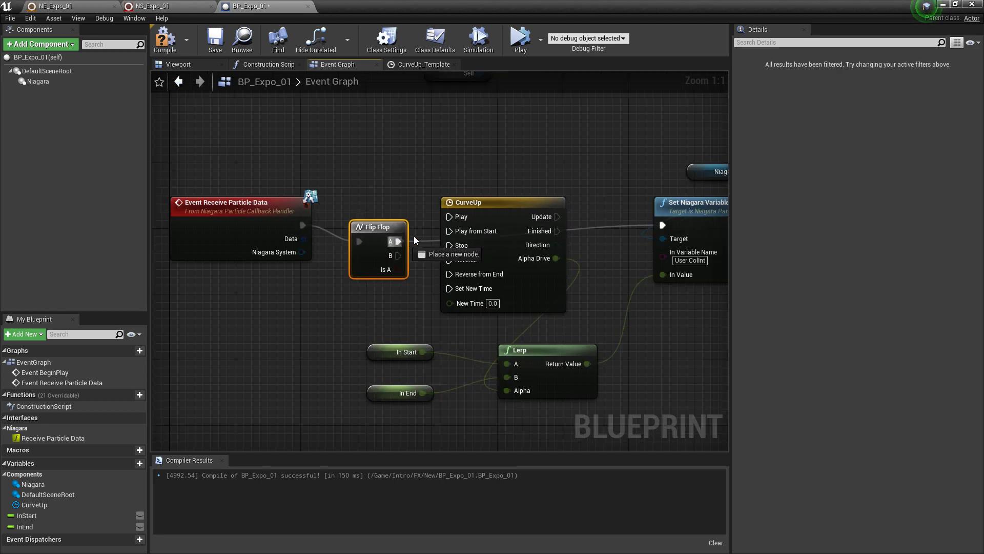
pyautogui.moveTo(451, 217); pyautogui.dragTo(451, 218)
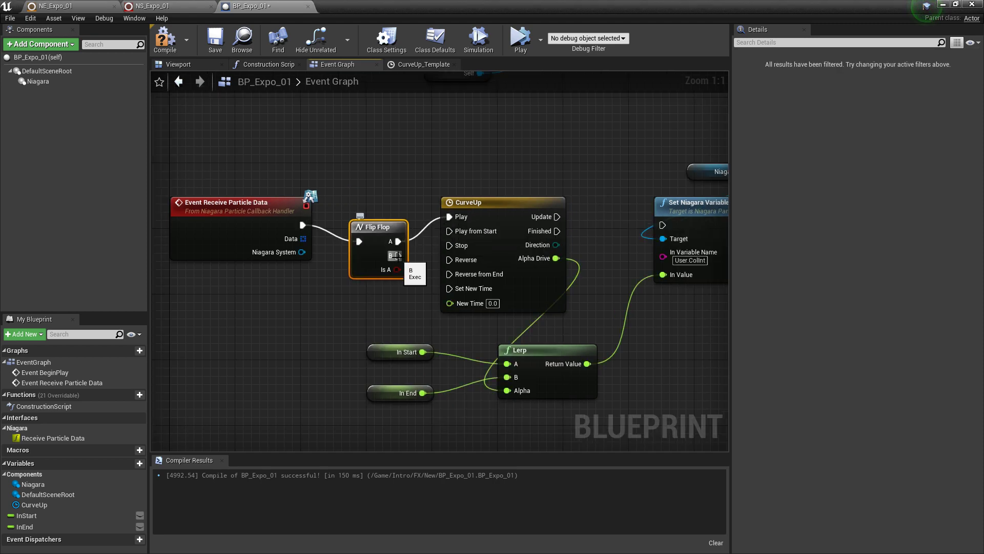
pyautogui.moveTo(398, 255); pyautogui.dragTo(447, 259)
# Step: Wire CurveUp's Update output to the execution input of Set Niagara Variable By String (Float)
pyautogui.moveTo(603, 225); pyautogui.dragTo(460, 220, button='right')
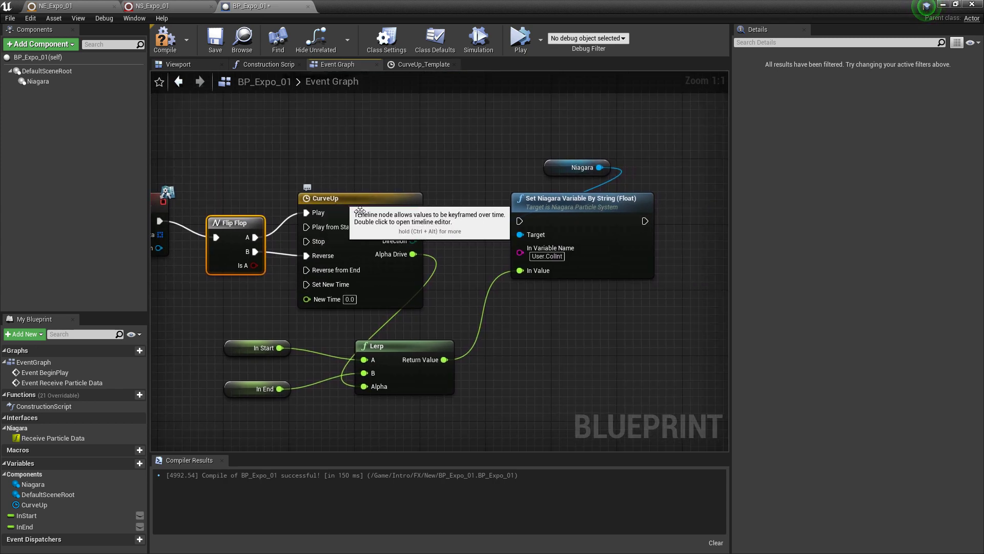
pyautogui.moveTo(415, 212); pyautogui.dragTo(523, 226)
pyautogui.moveTo(497, 344); pyautogui.dragTo(548, 312, button='right')
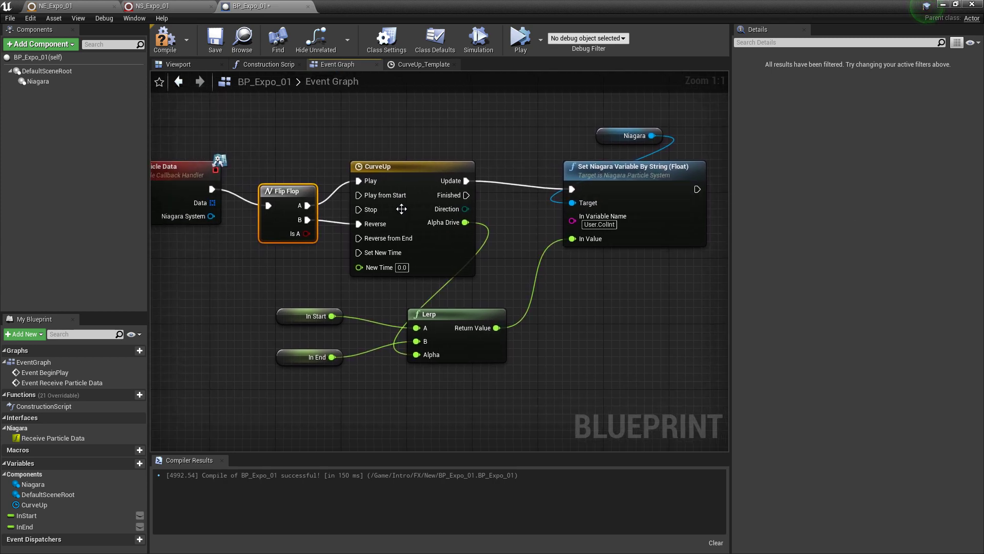
pyautogui.moveTo(320, 340); pyautogui.dragTo(324, 336, button='right')
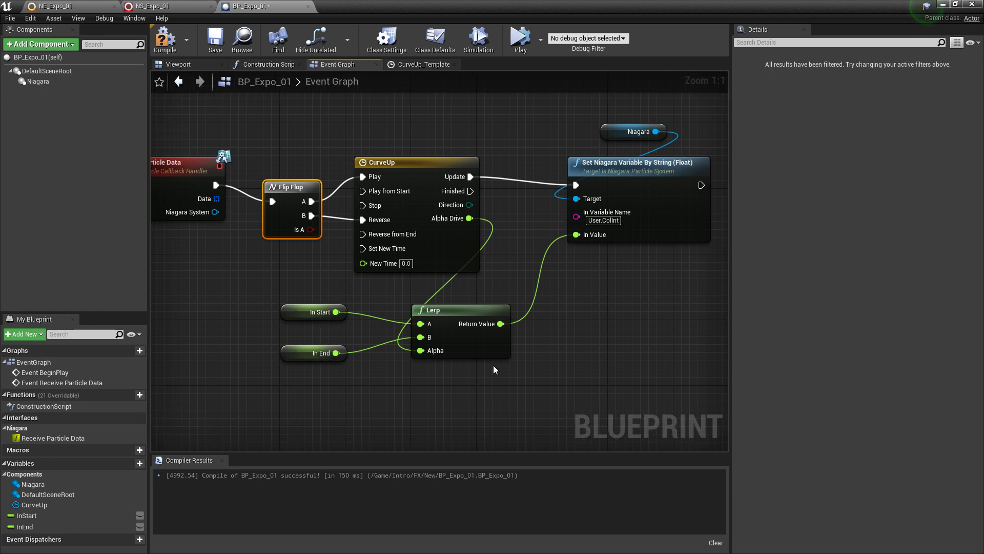
# Step: Compile and save the BP_Expo_01 blueprint
pyautogui.scroll(-2, 423, 382)
pyautogui.click(162, 49)
pyautogui.click(218, 52)
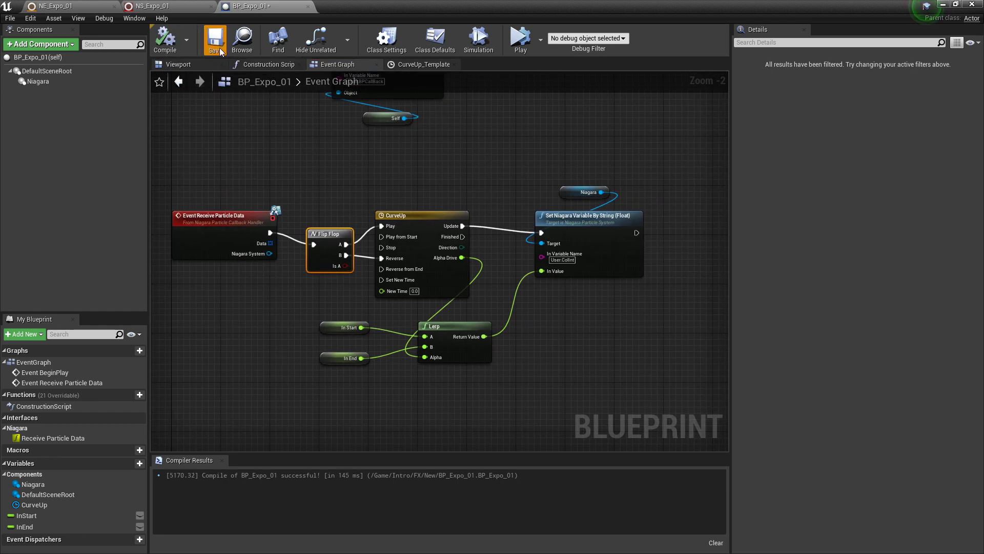
# Step: Return to the level editor and run a play test to check the particle color behavior, then stop it
pyautogui.click(944, 5)
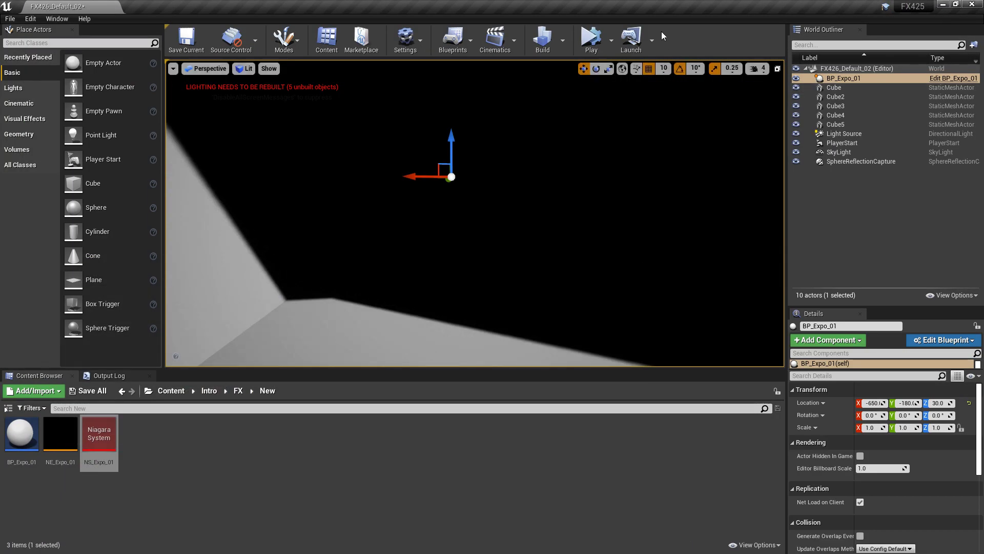
pyautogui.click(591, 38)
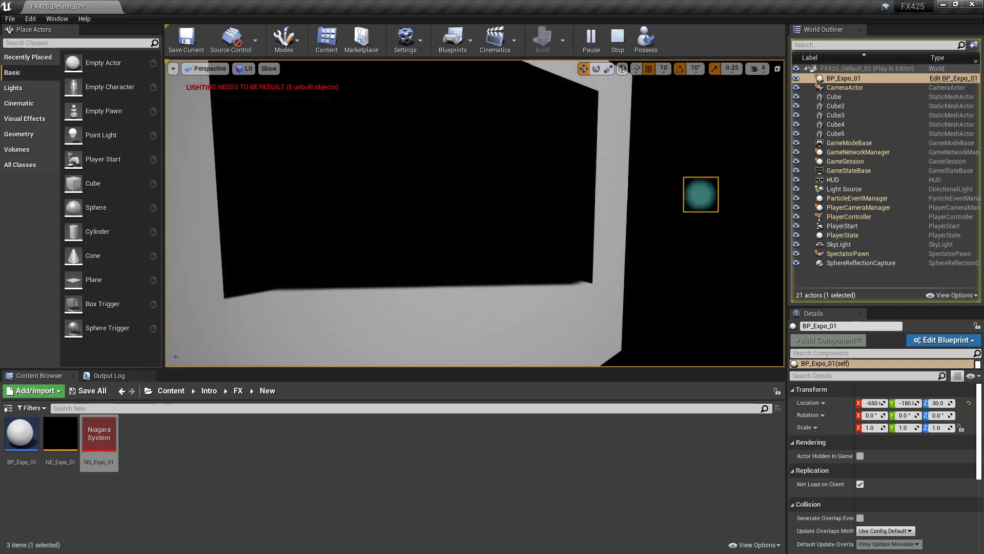
pyautogui.press('Escape')
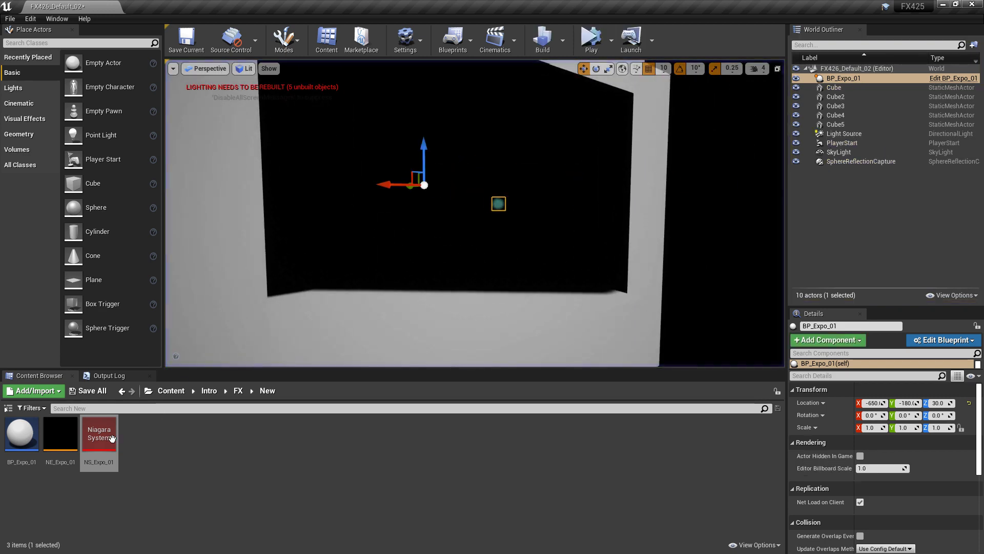
# Step: Open the NE_Expo_01 emitter and bring up the SpawnRate value of its Spawn Rate module for editing
pyautogui.doubleClick(62, 438)
pyautogui.click(378, 209)
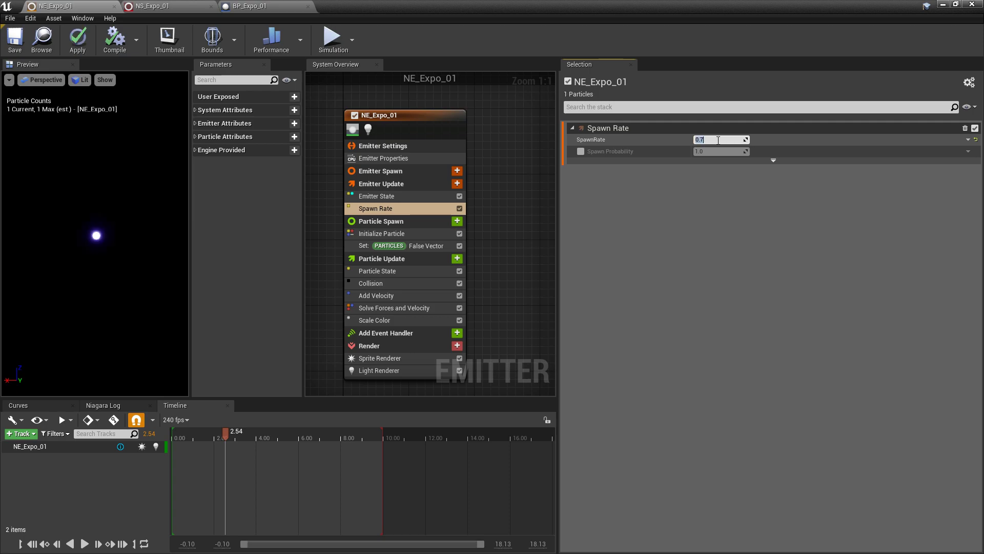
pyautogui.click(943, 4)
# Step: Play the level again and move closer to the particles to watch their color and light intensity as they collide
pyautogui.click(591, 38)
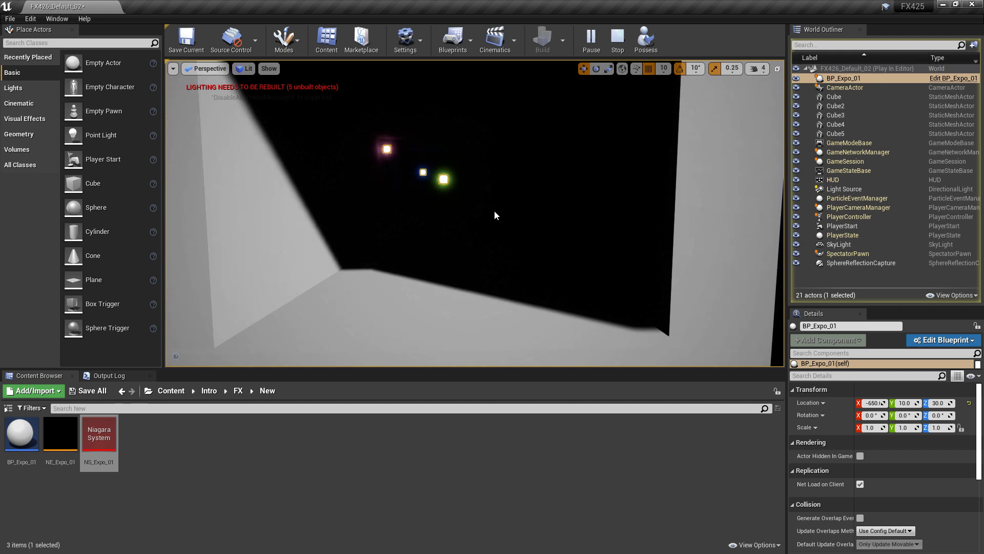
pyautogui.press('w')
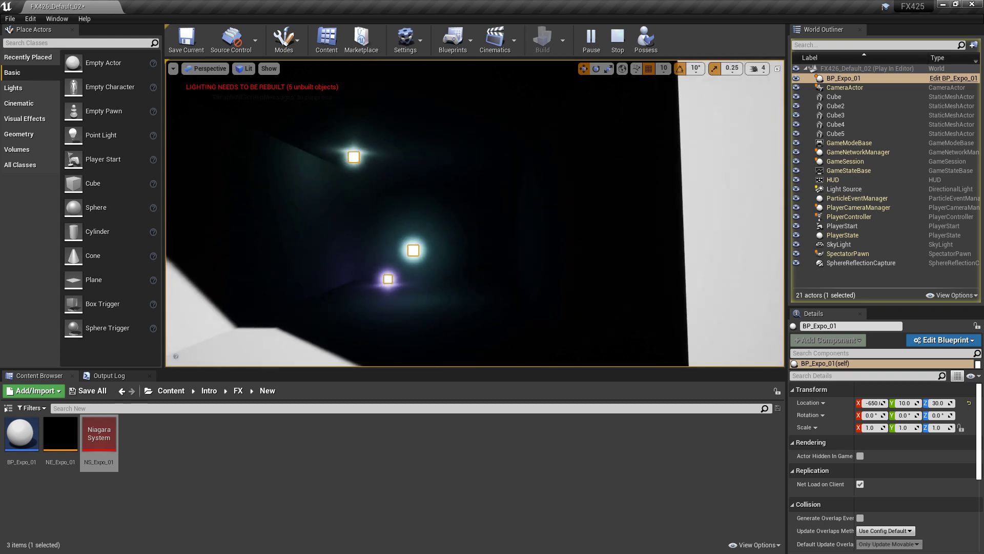
pyautogui.press('w')
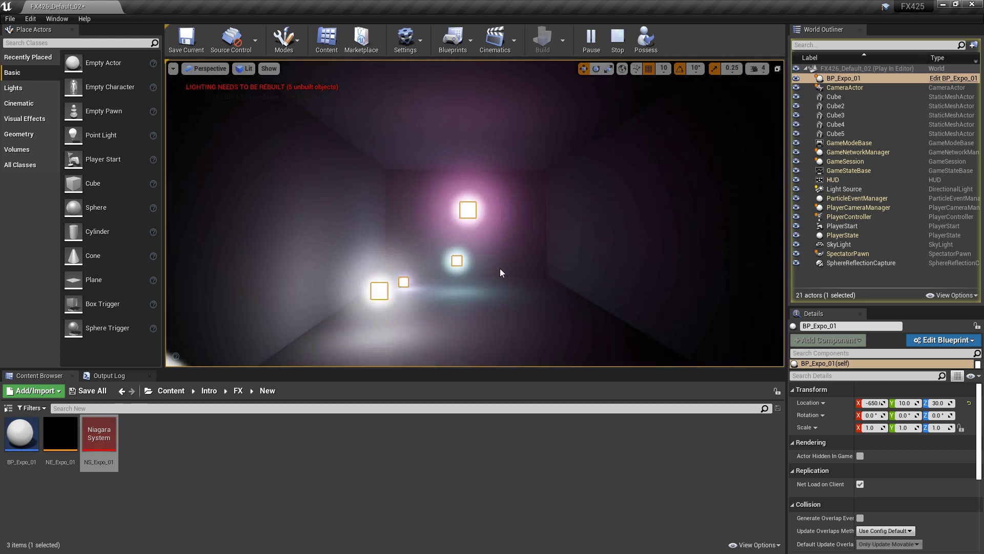
pyautogui.click(501, 272)
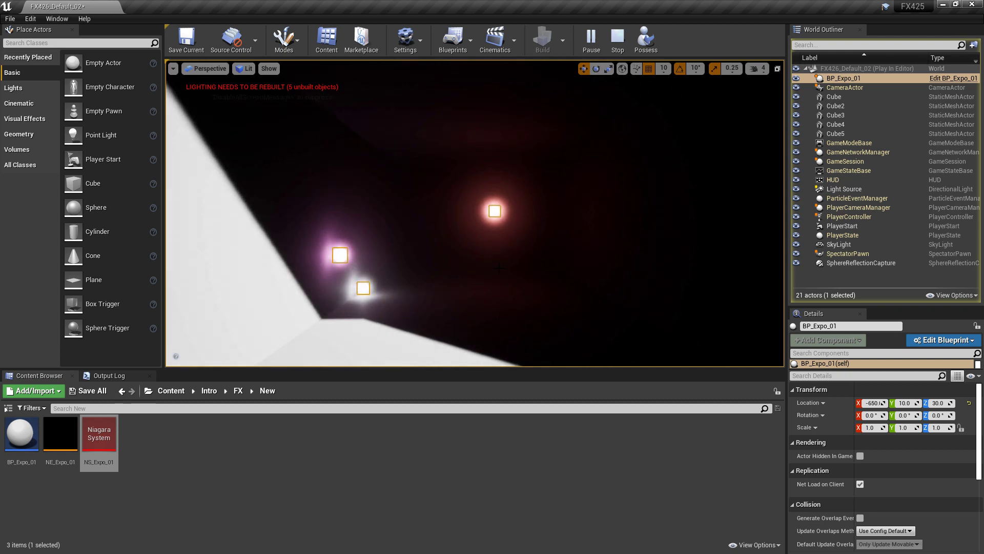